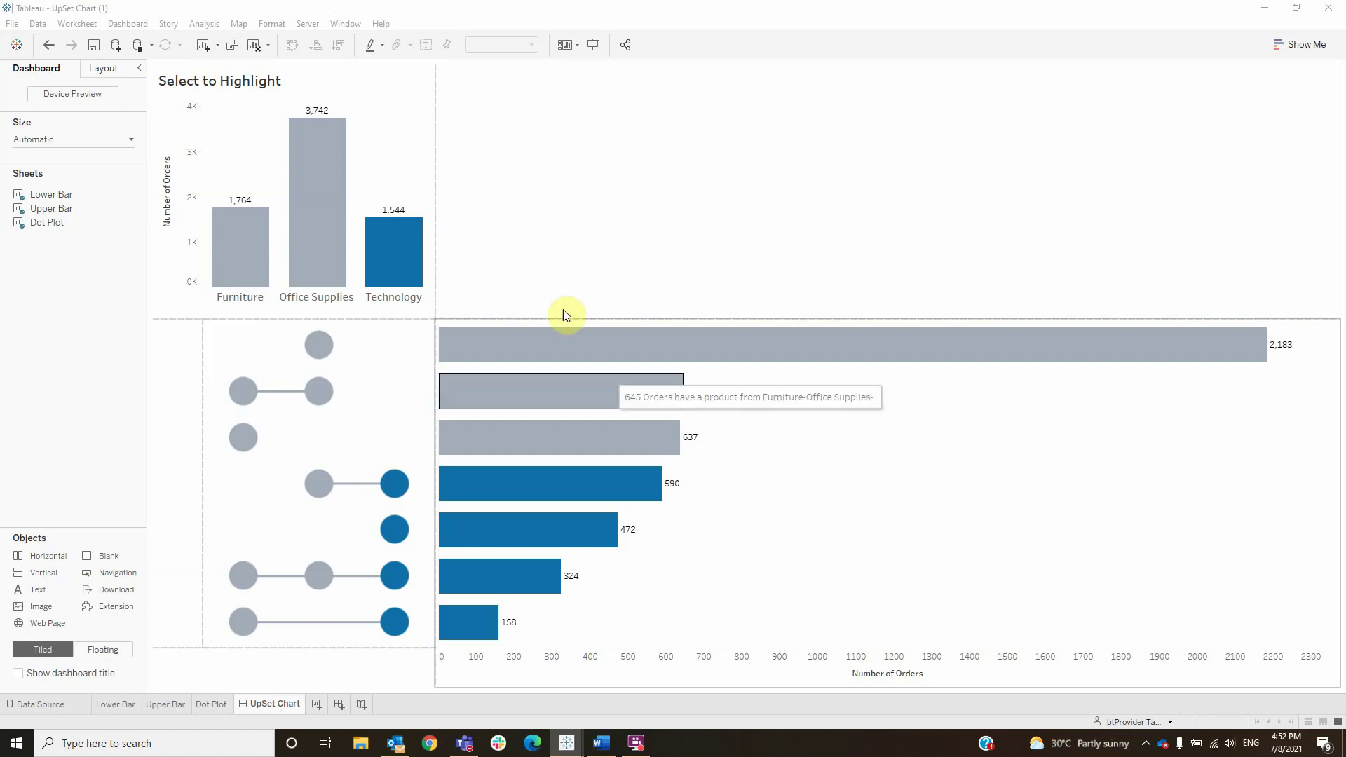
# - Highlight the Office Supplies and Furniture categories in the UpSet chart and inspect the tooltips of the Furniture combination bars
pyautogui.moveTo(492, 337)
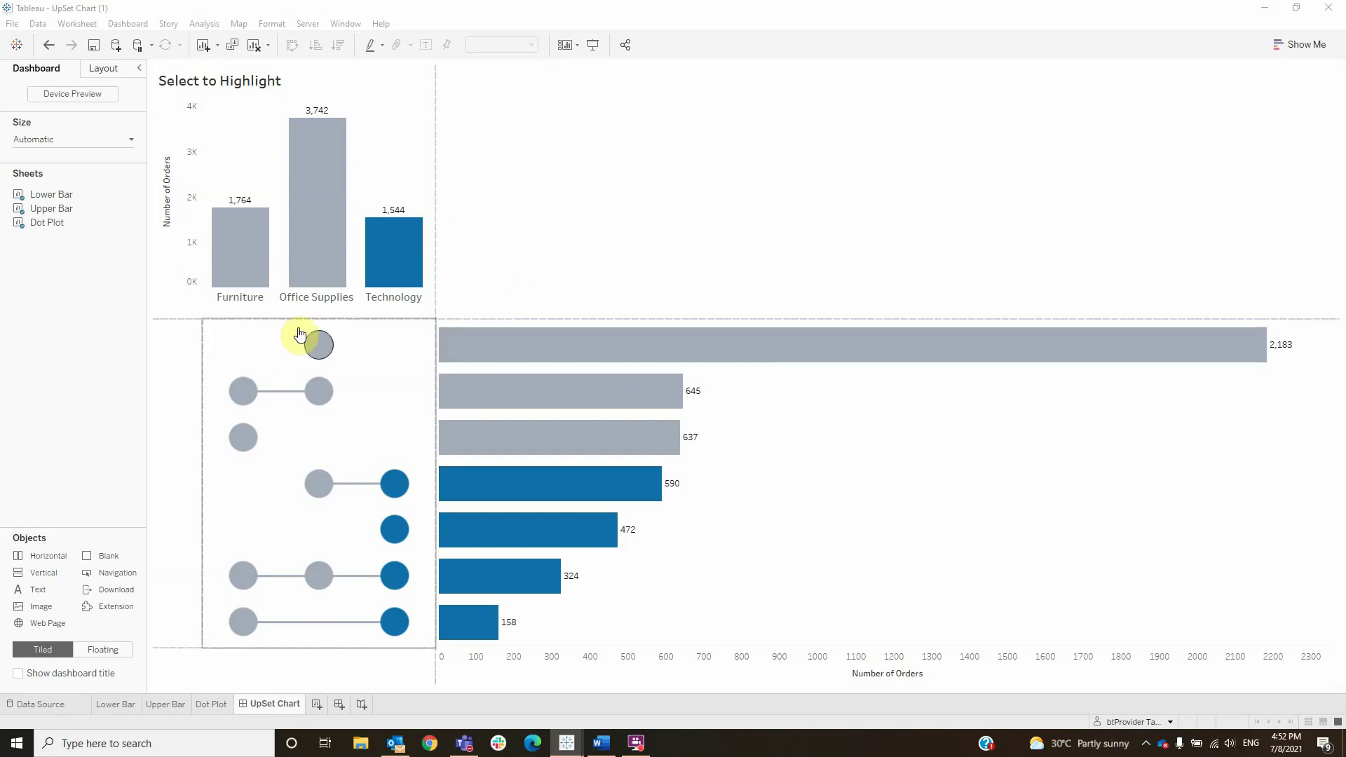
pyautogui.click(308, 254)
pyautogui.click(234, 241)
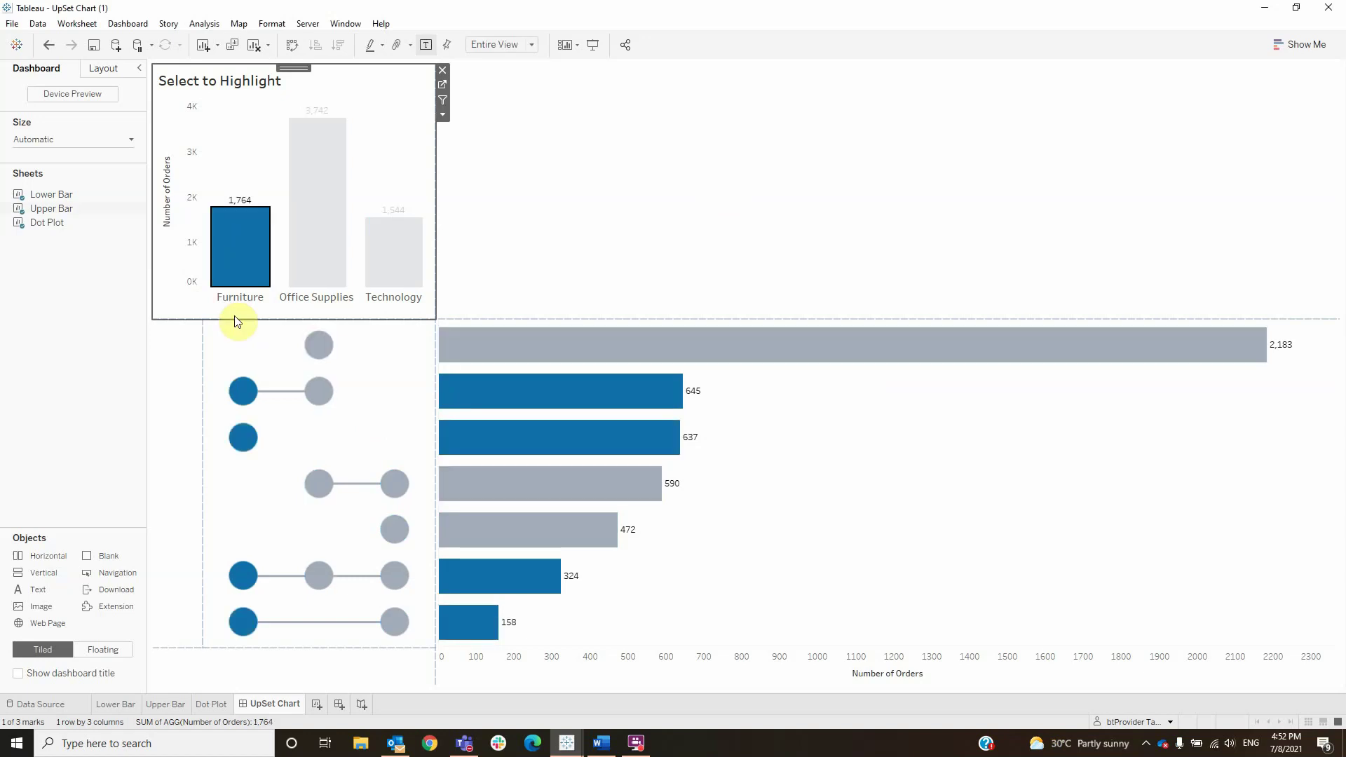
pyautogui.moveTo(468, 401)
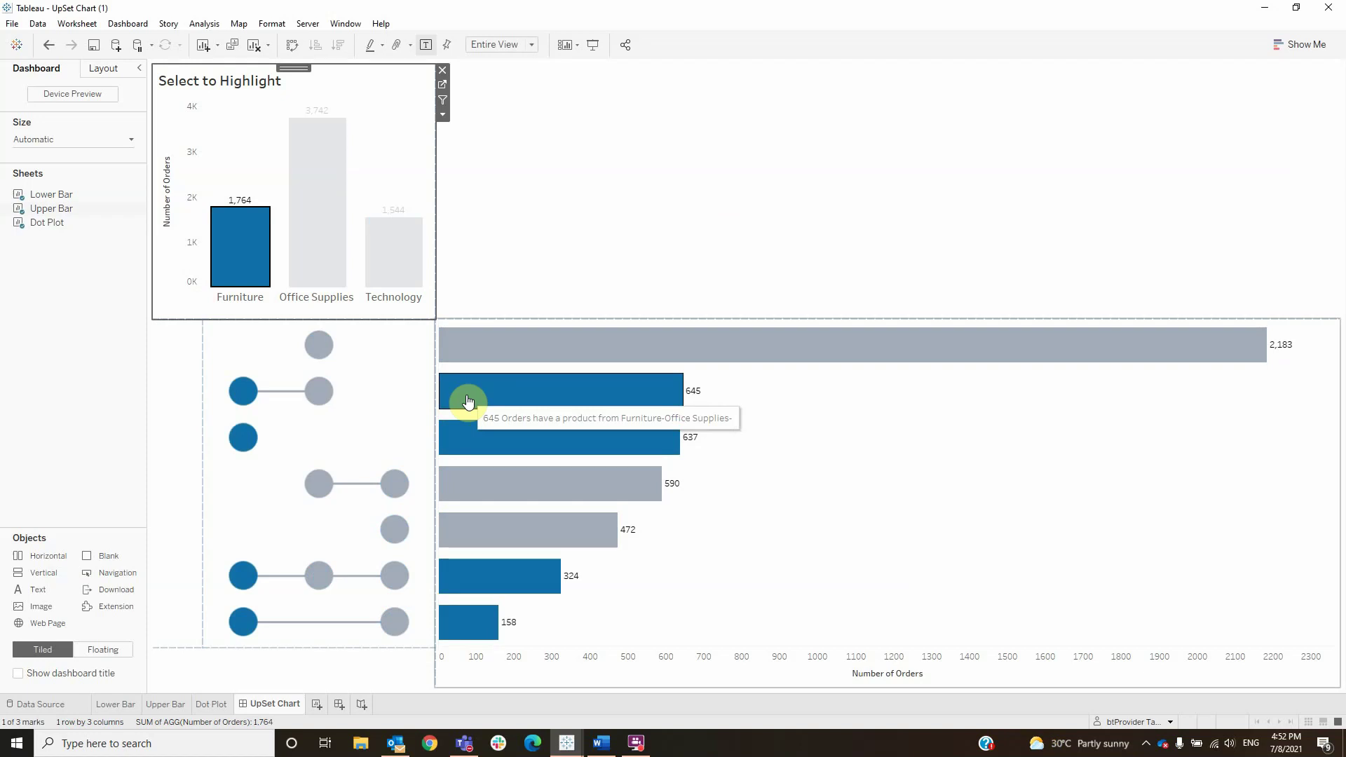
pyautogui.moveTo(474, 436)
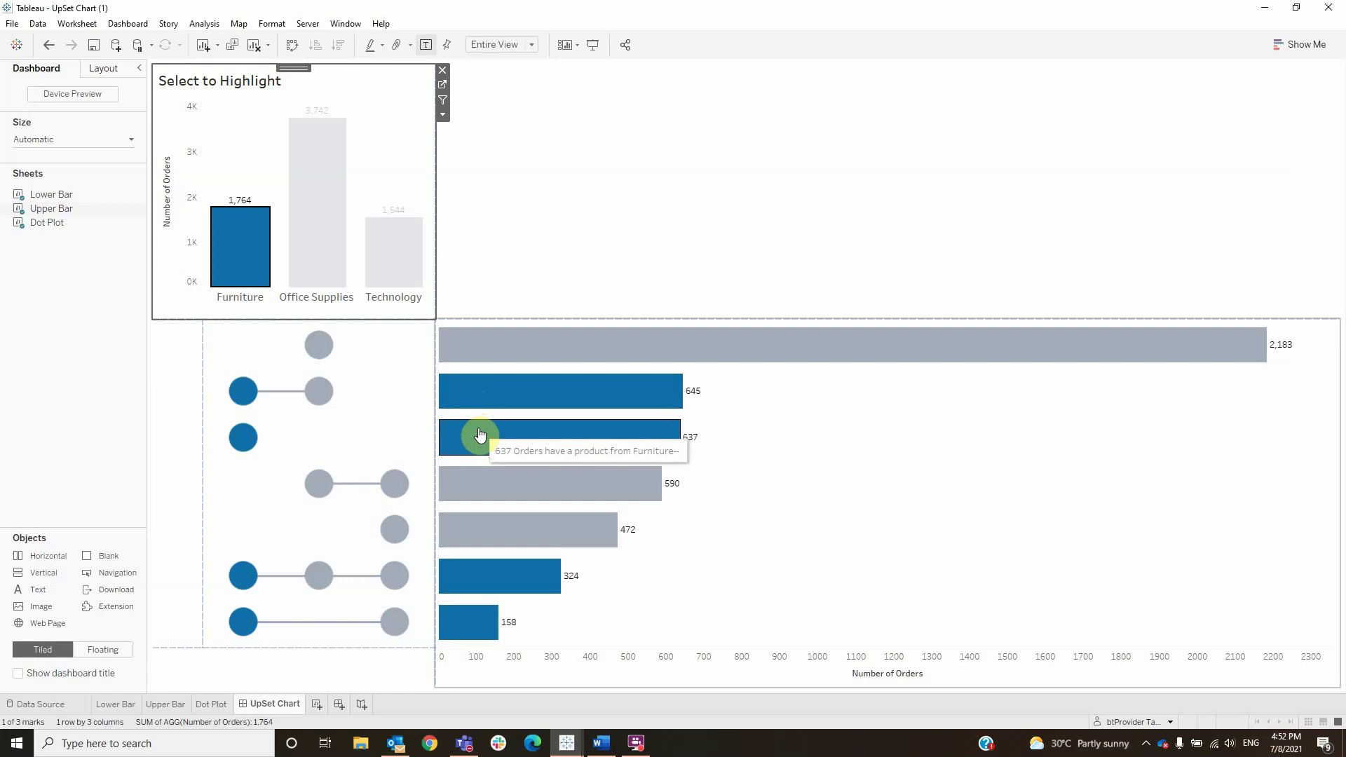
pyautogui.moveTo(460, 637)
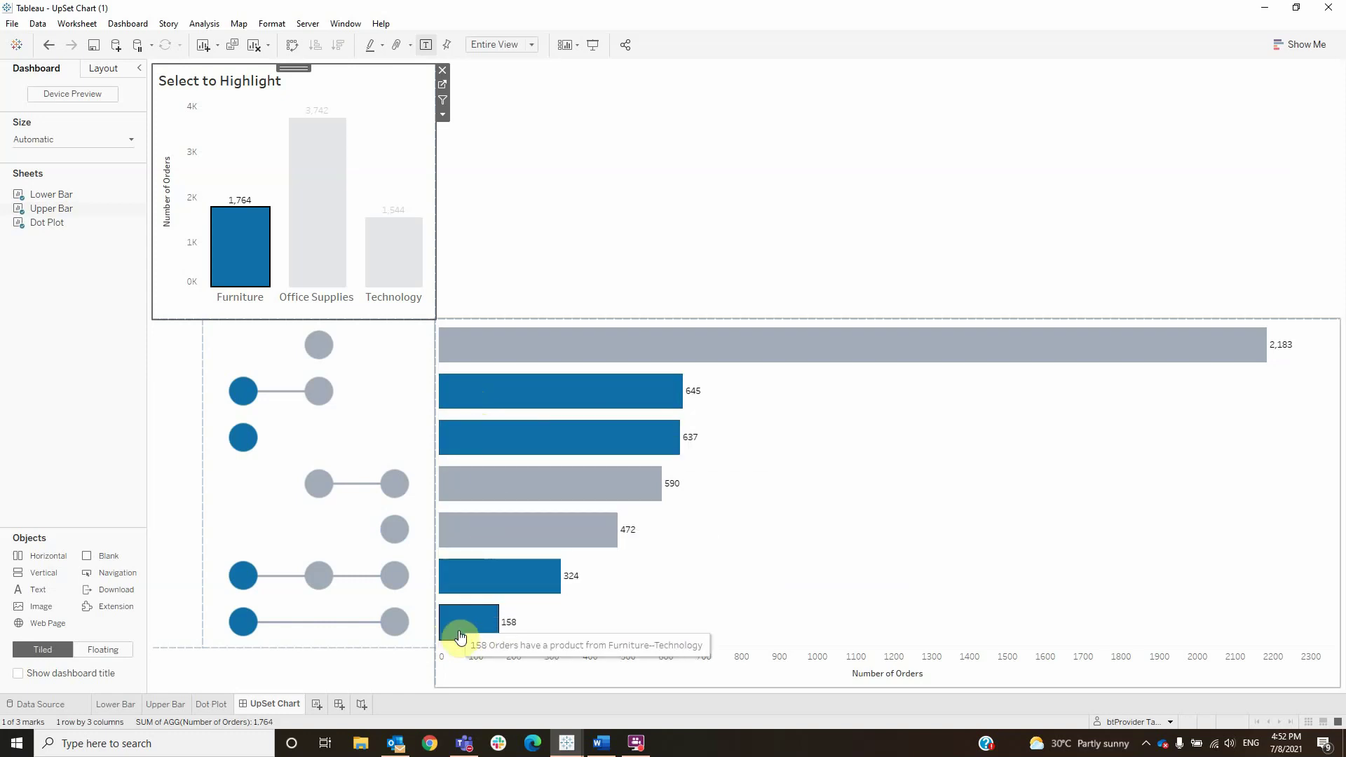
# - Switch to the Book1 workbook and start a calculated field named Number Of Orders
pyautogui.moveTo(566, 743)
pyautogui.click(596, 698)
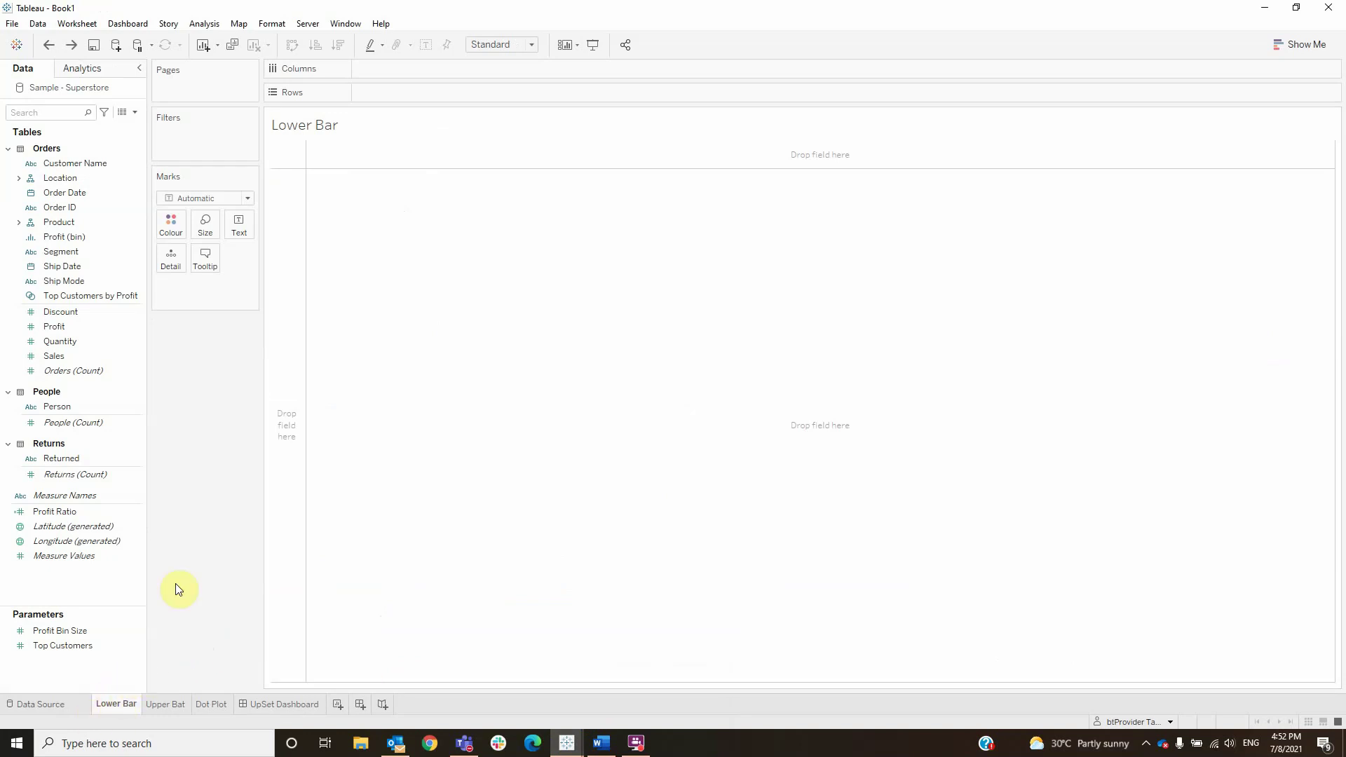
pyautogui.click(136, 112)
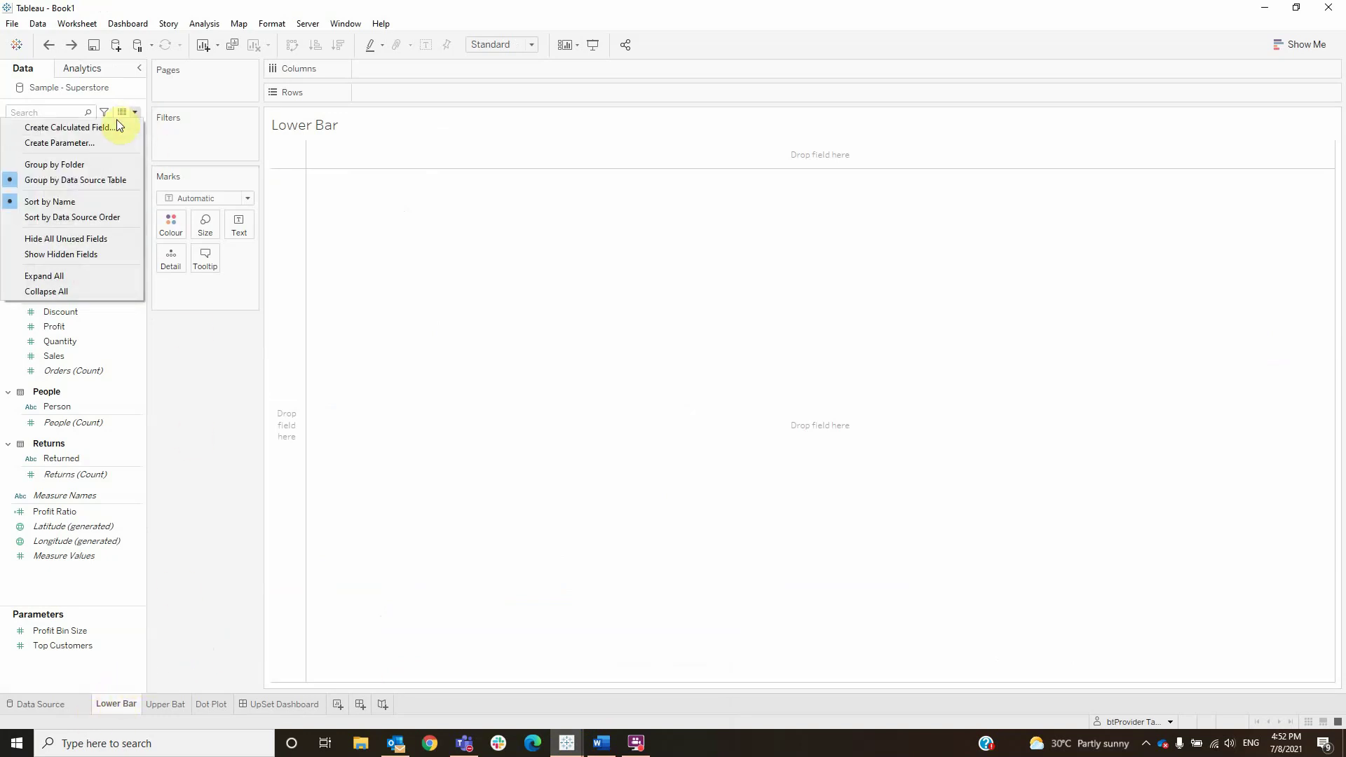
pyautogui.click(112, 127)
pyautogui.write('Numbe')
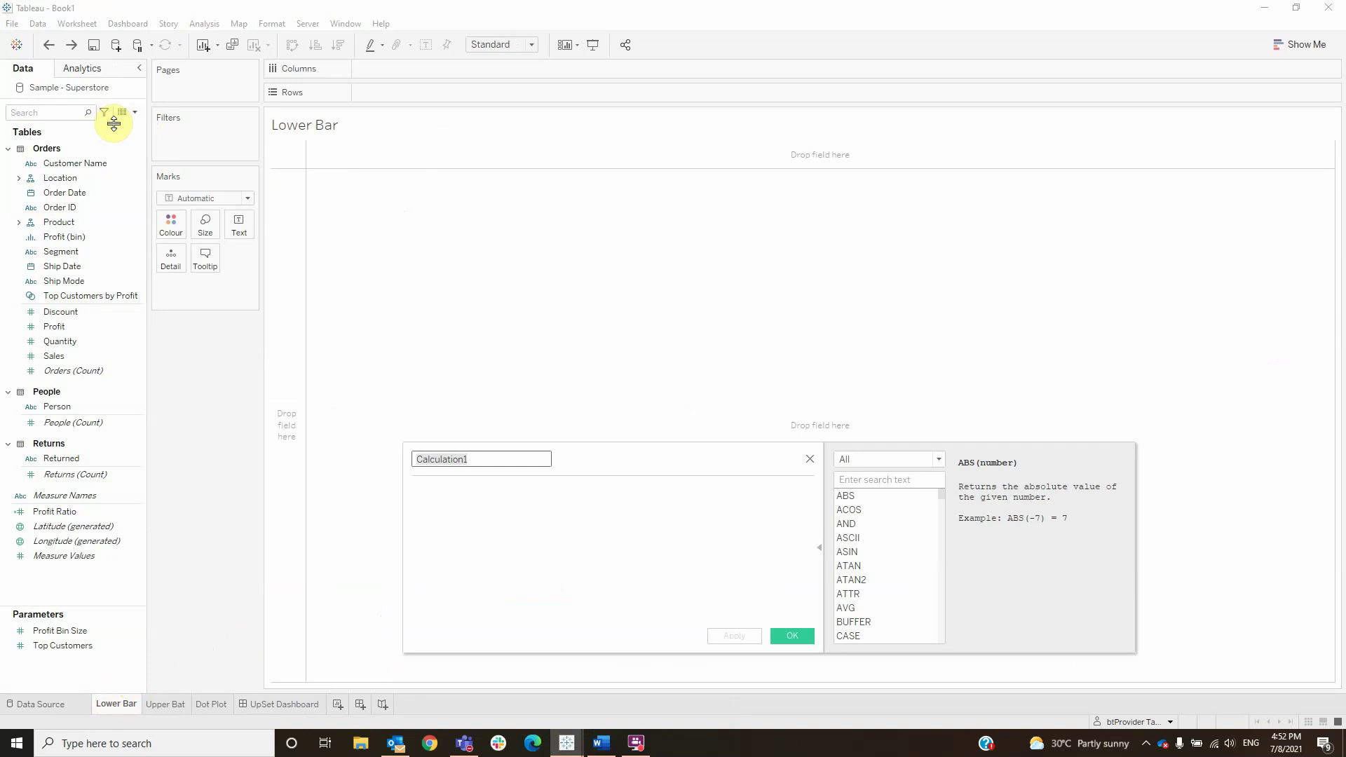
pyautogui.write('r Of Orders')
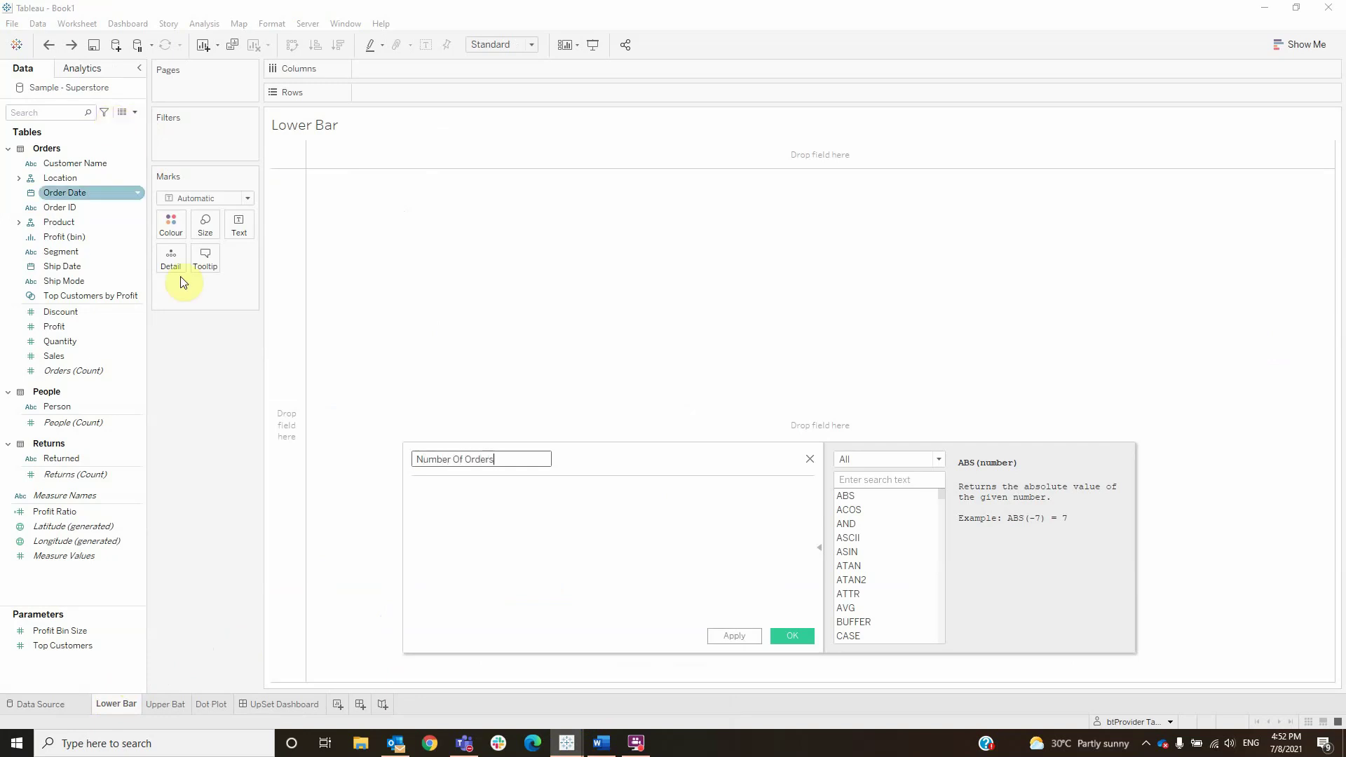
# - Define the calculated field as COUNTD([Order ID]), save it, and place Number Of Orders on Columns
pyautogui.click(427, 502)
pyautogui.write('coun')
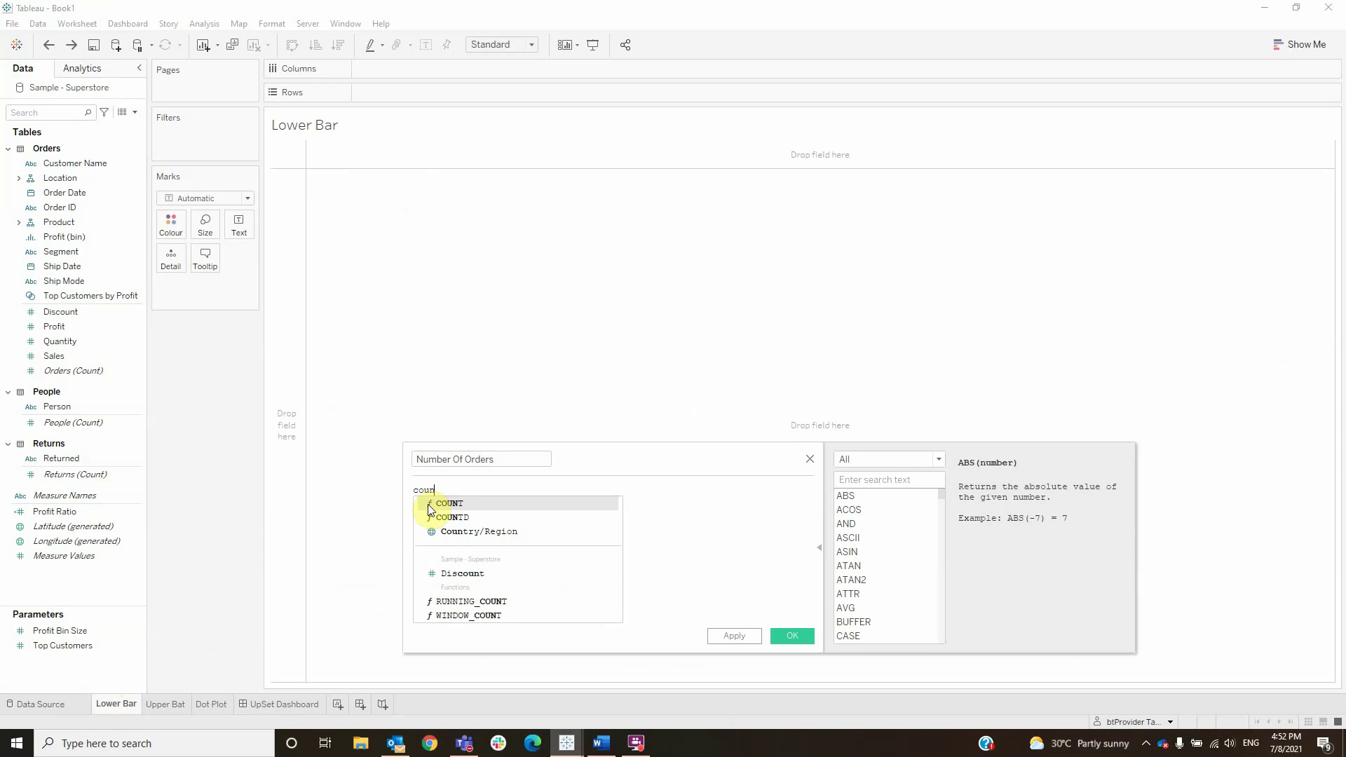
pyautogui.write('td')
pyautogui.press('Return')
pyautogui.write('ord')
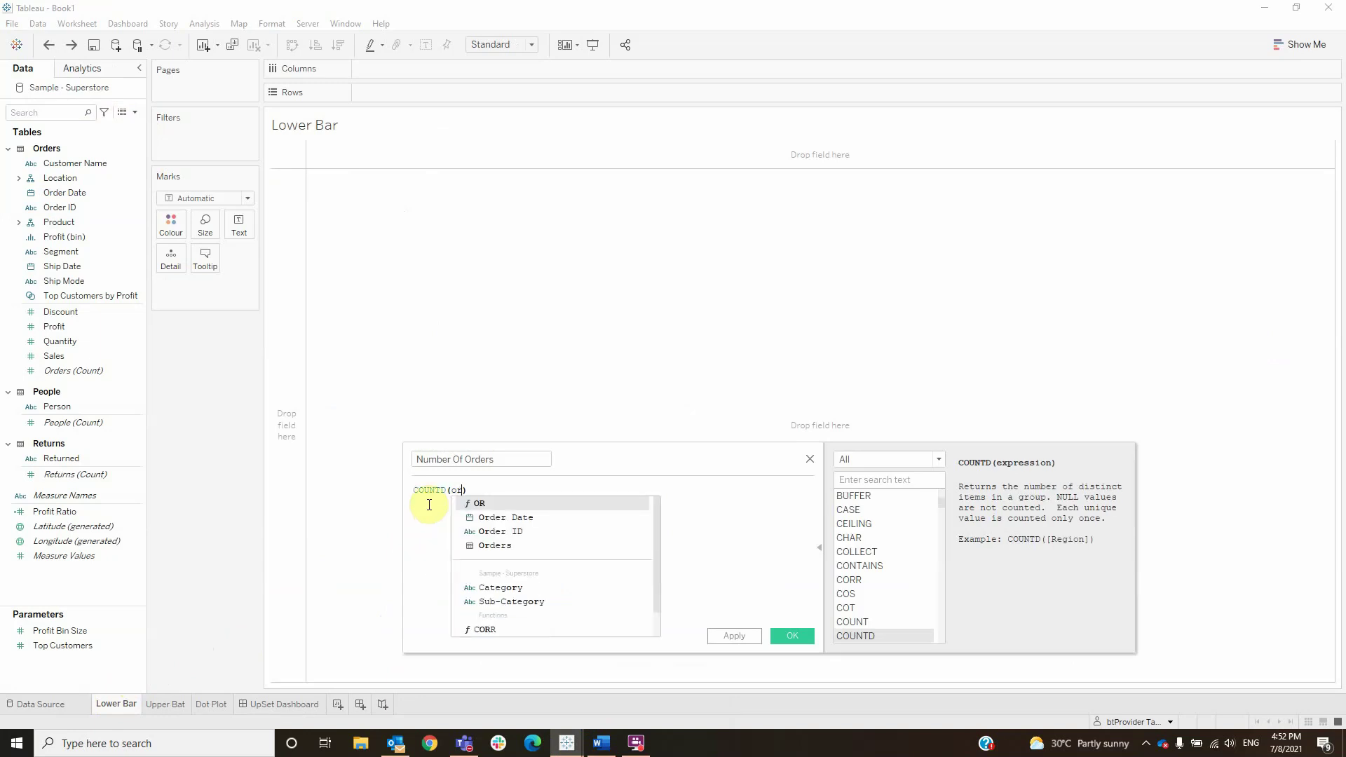
pyautogui.press('Down')
pyautogui.press('Return')
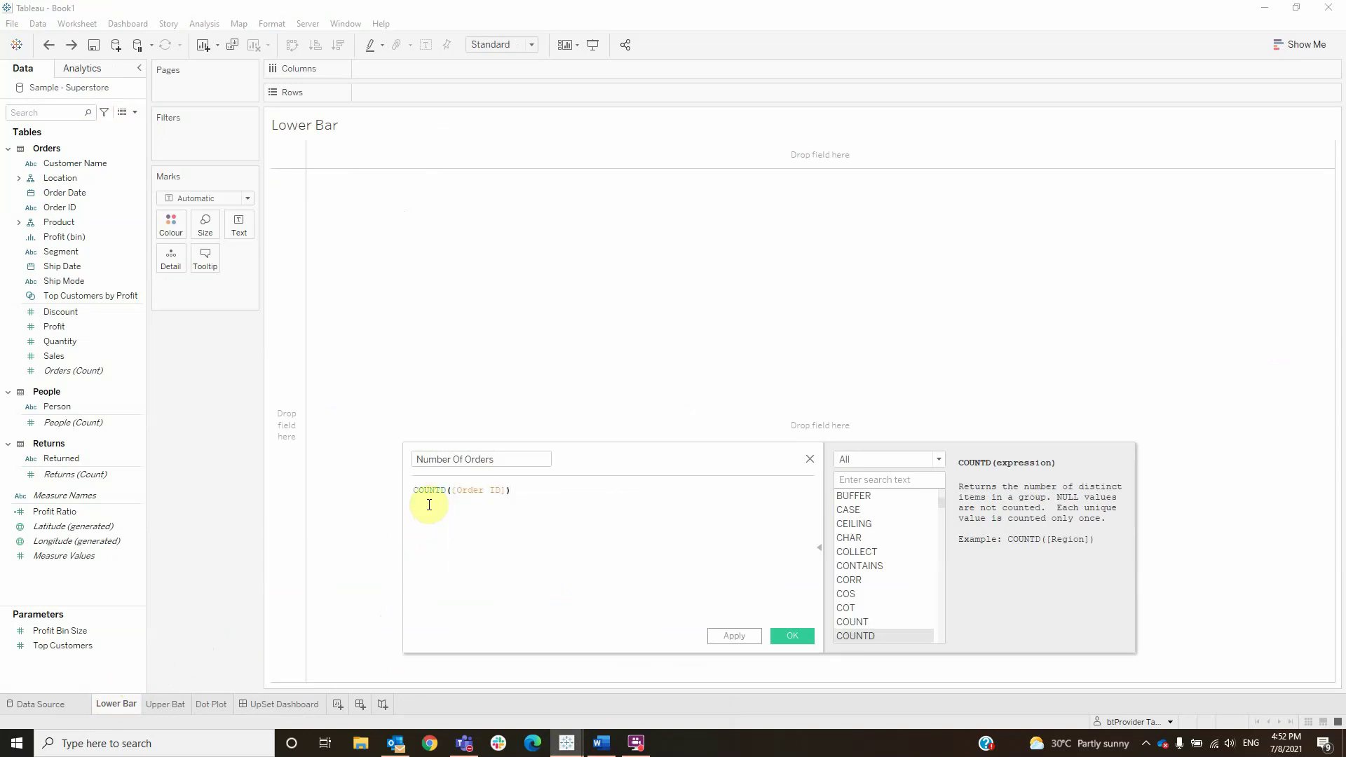
pyautogui.click(805, 639)
pyautogui.moveTo(83, 516); pyautogui.dragTo(423, 69)
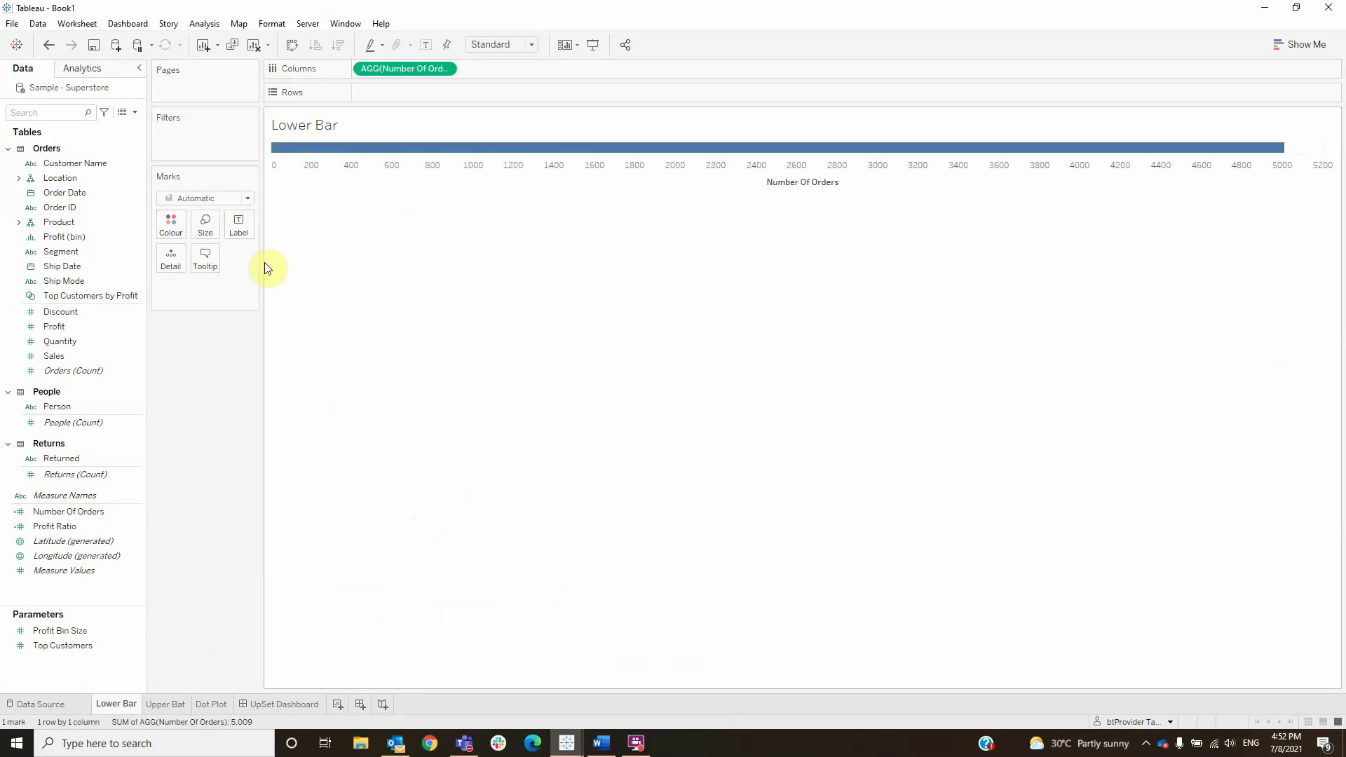
# - Start a parameter named Category Parameter with the String data type and a list of allowable values
pyautogui.click(133, 111)
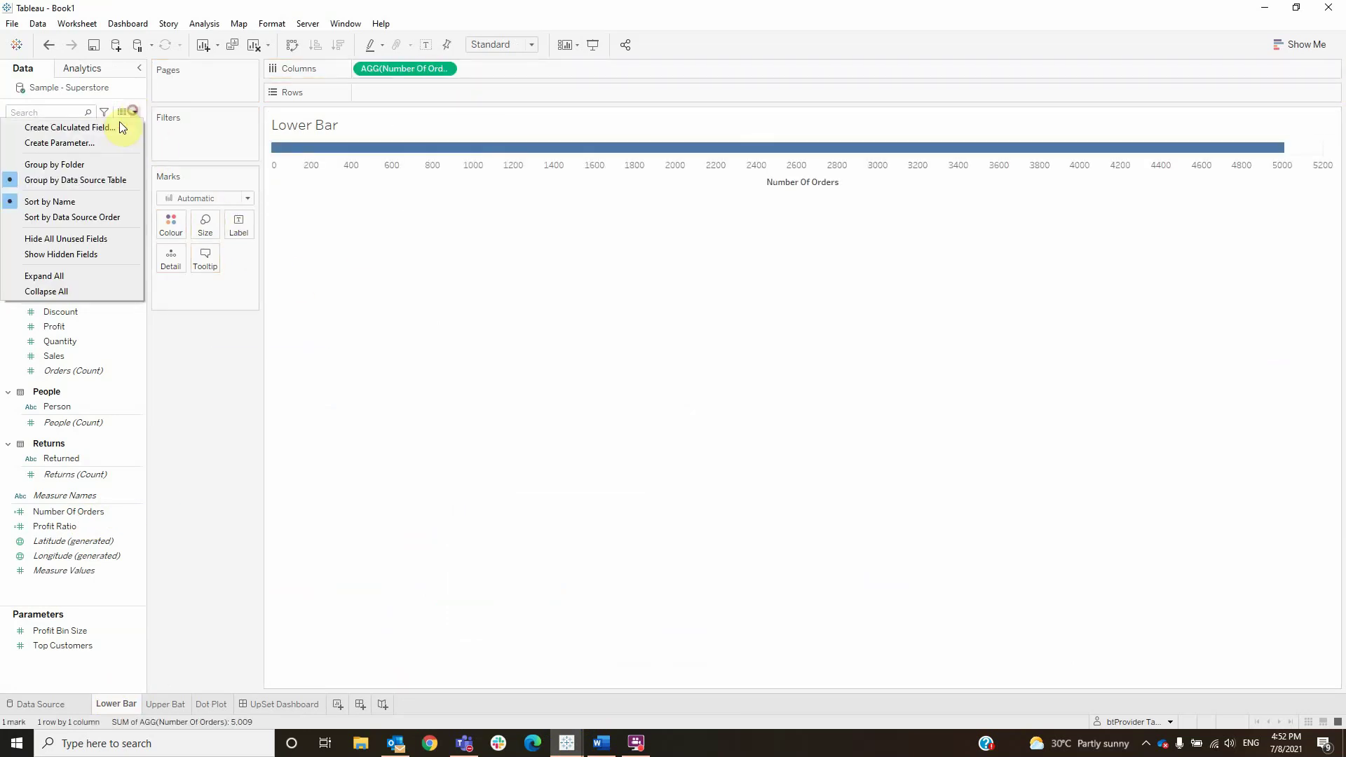
pyautogui.click(93, 142)
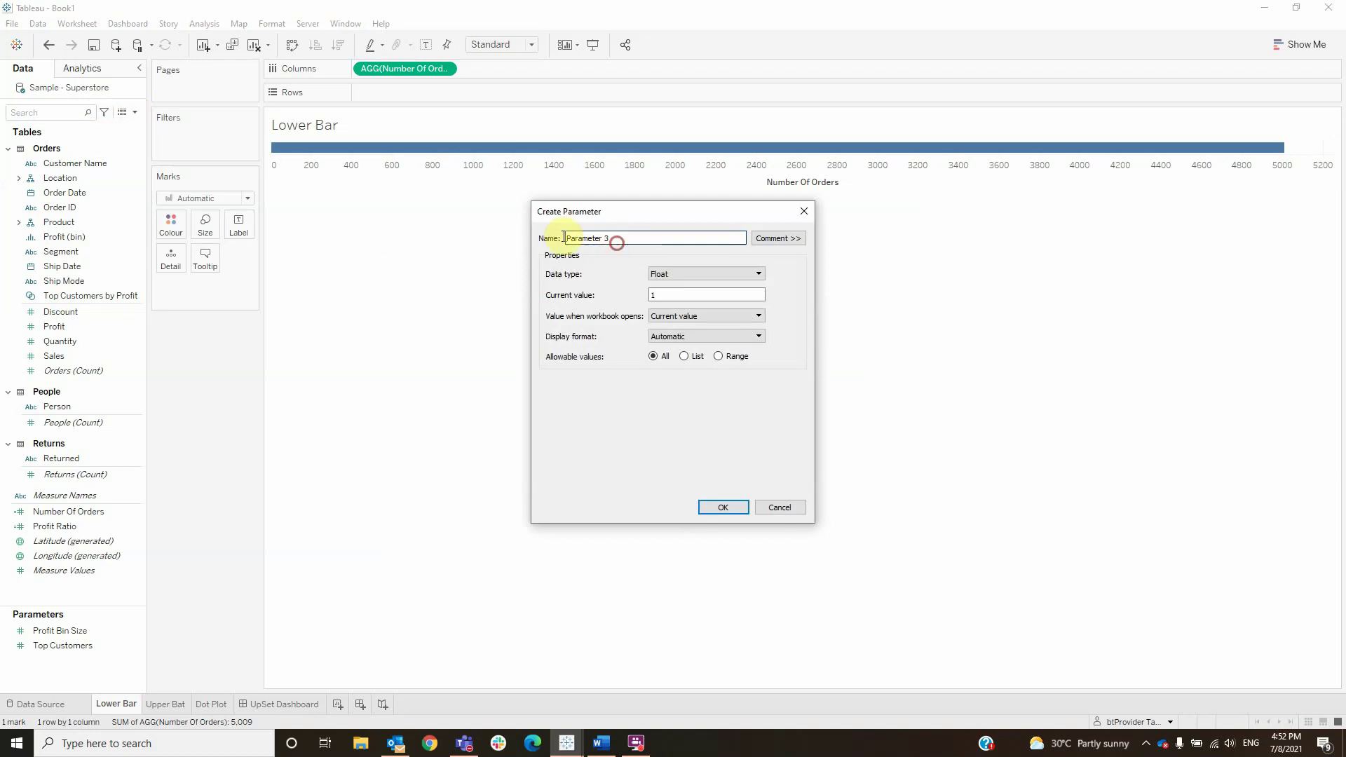
pyautogui.write('Category')
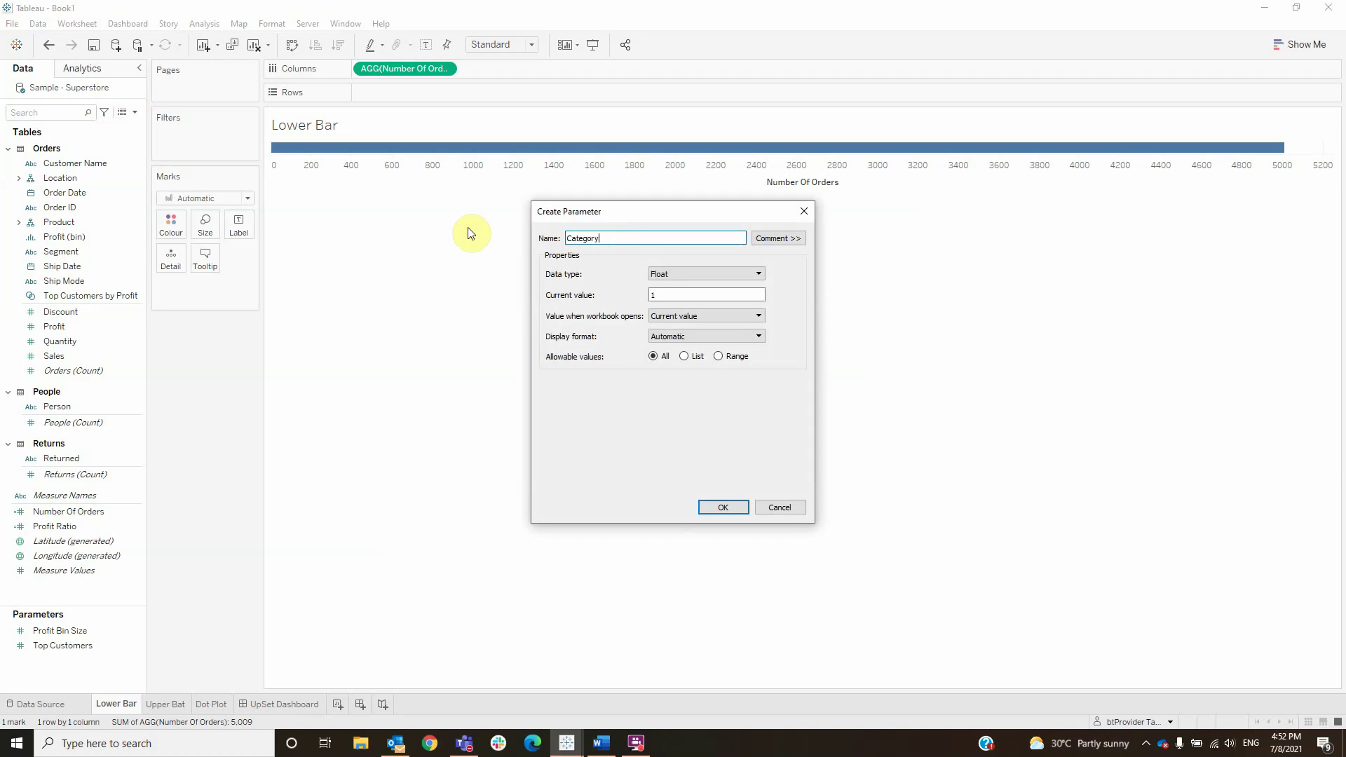
pyautogui.write(' Parameter')
pyautogui.click(672, 280)
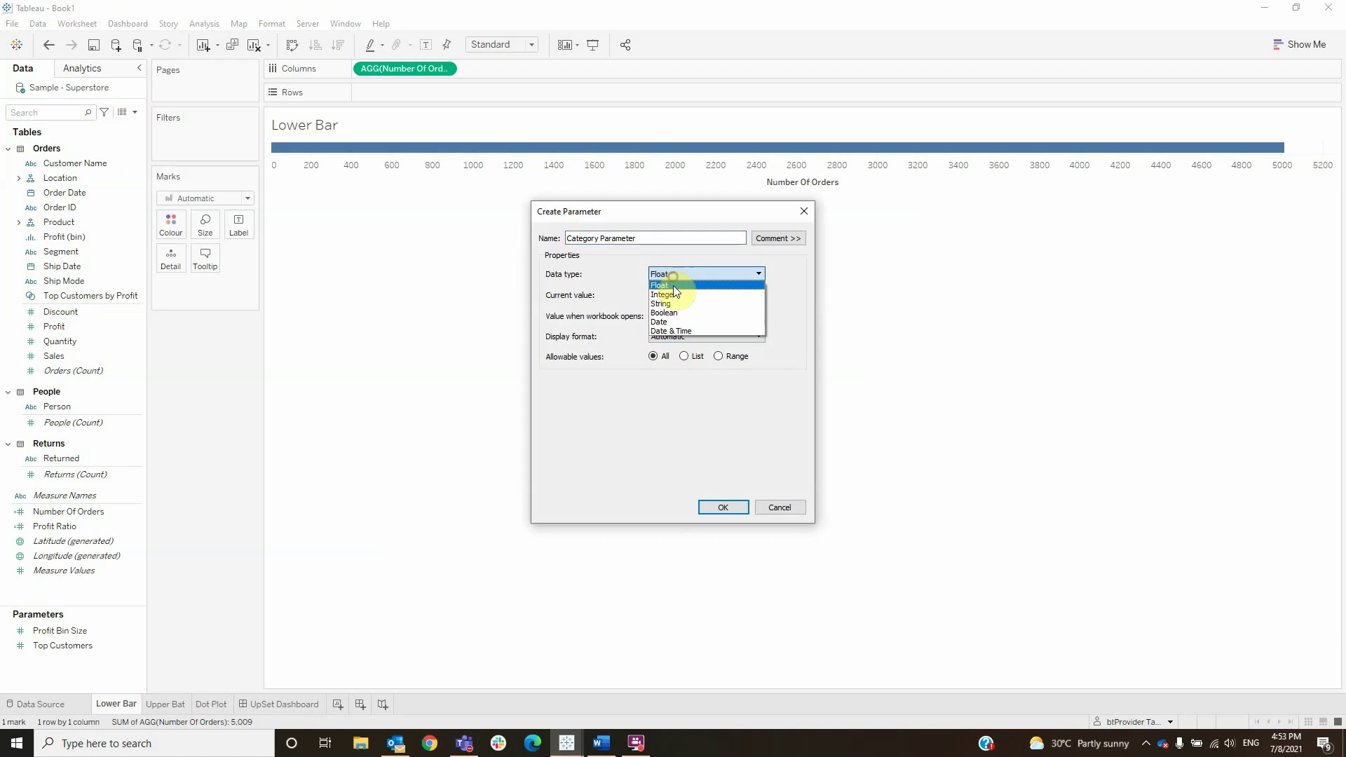
pyautogui.click(669, 304)
pyautogui.click(689, 355)
# - Fill the parameter's value list with Furniture, Office Supplies and Technology, and save the parameter
pyautogui.click(600, 412)
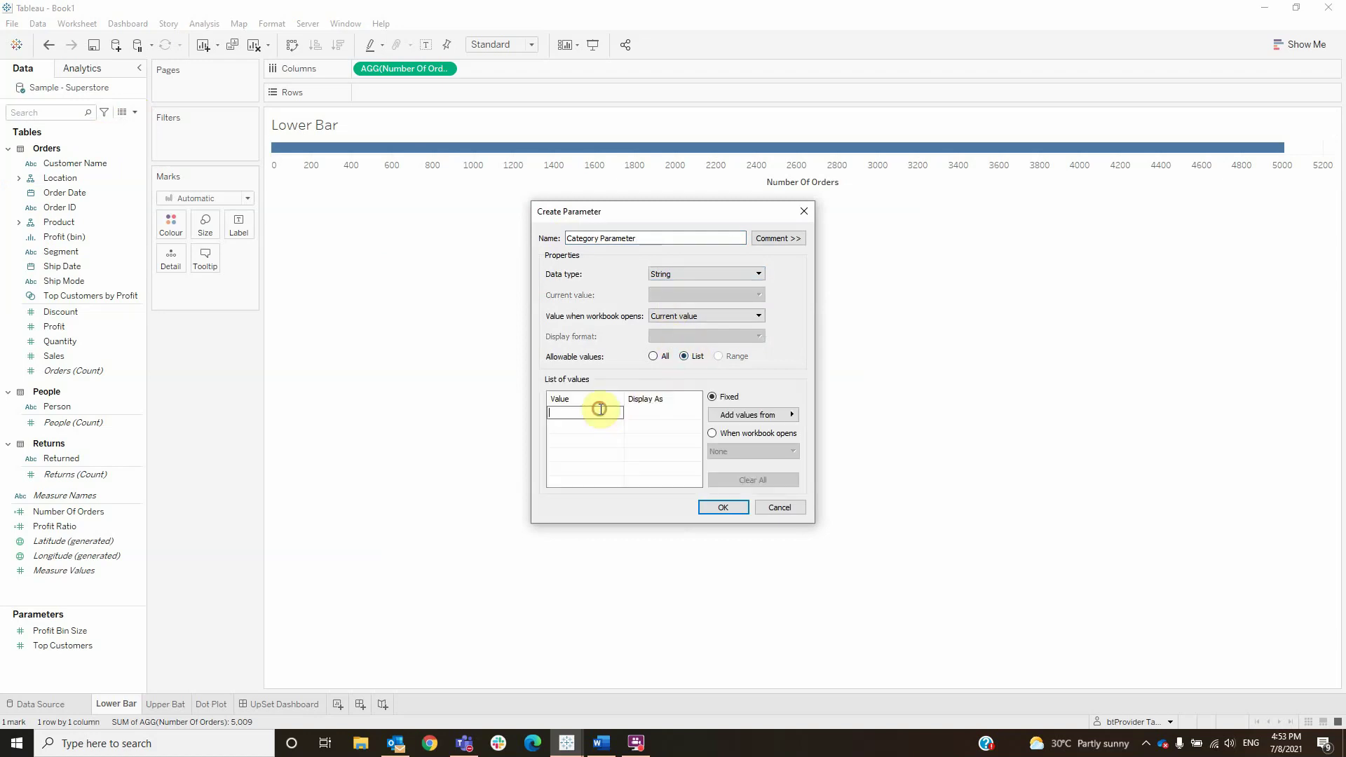
pyautogui.write('Furniture')
pyautogui.click(603, 429)
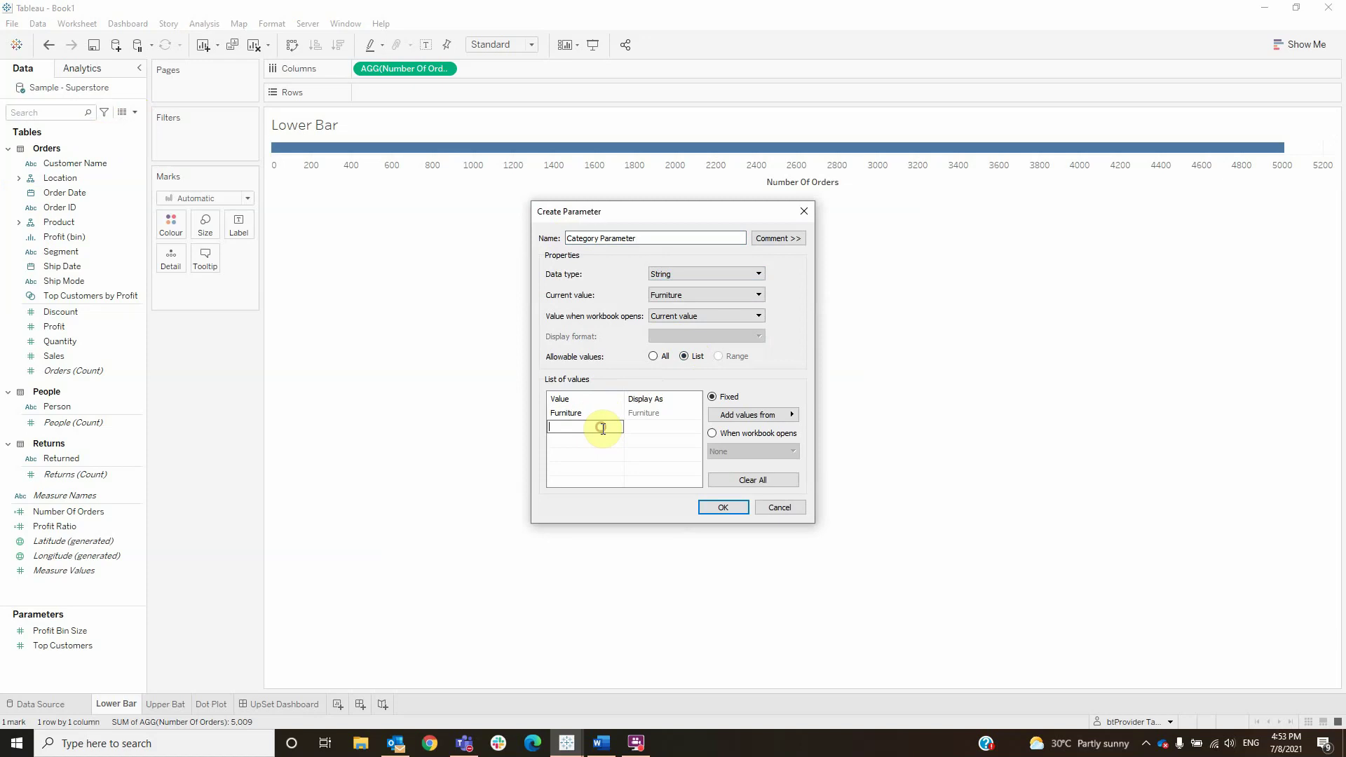
pyautogui.write('Iffice Supplies')
pyautogui.click(556, 429)
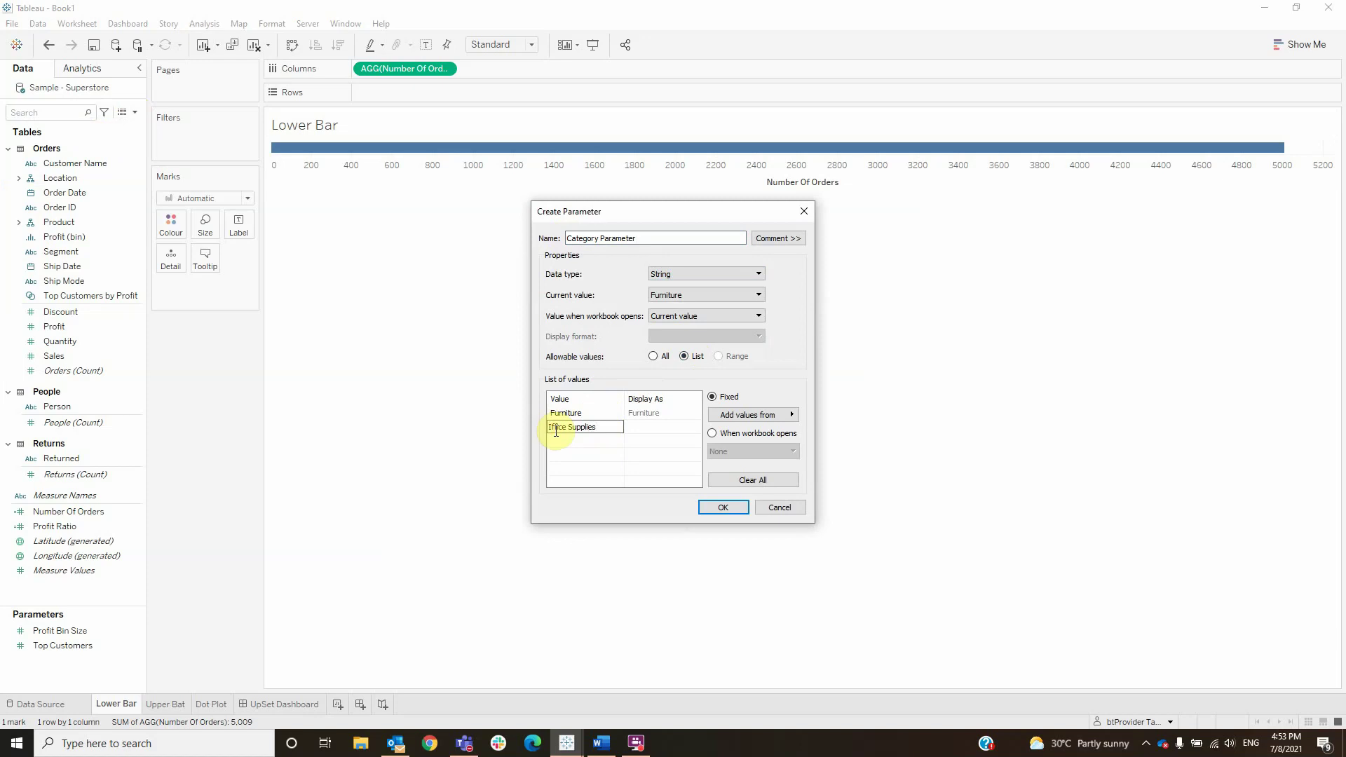
pyautogui.press('BackSpace')
pyautogui.write('O')
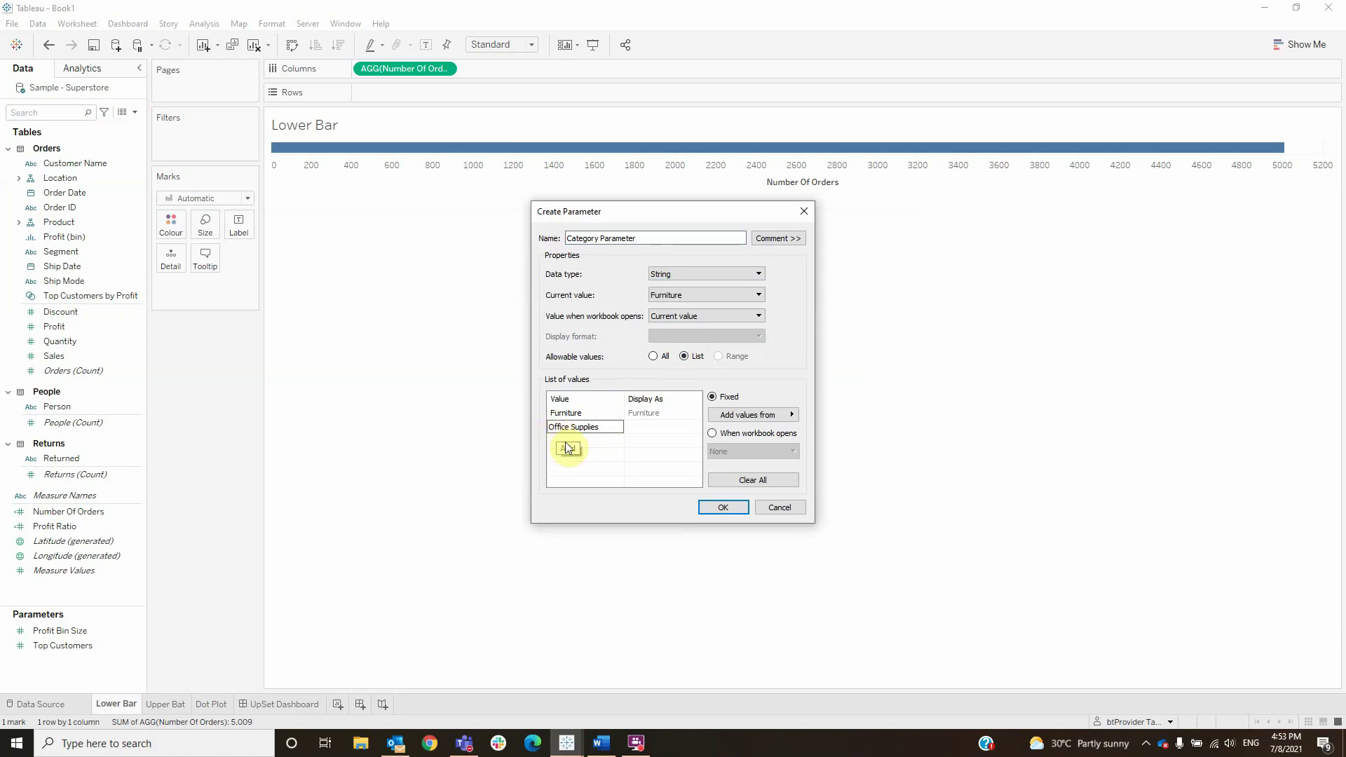
pyautogui.click(572, 442)
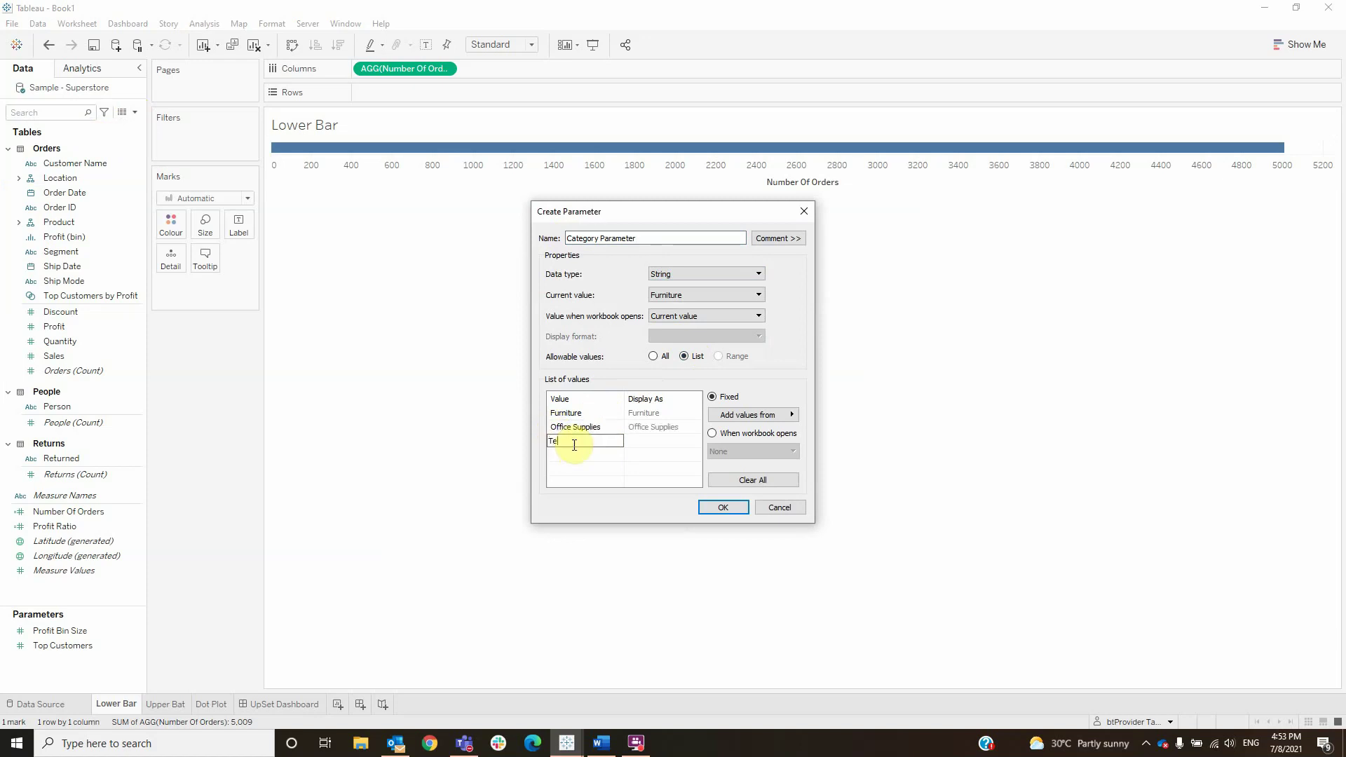
pyautogui.write('Technology')
pyautogui.click(580, 457)
pyautogui.click(723, 508)
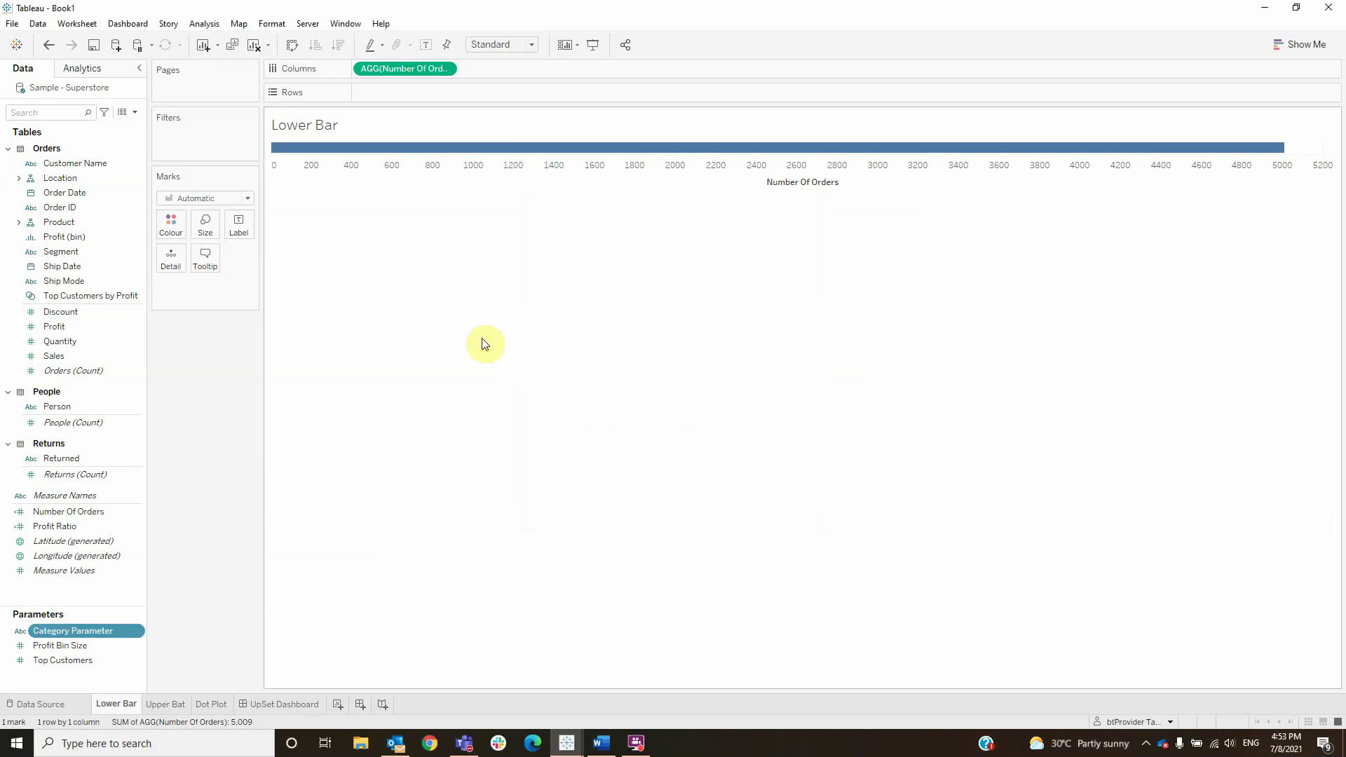
# - Start a calculated field named Furniture? with a formula that begins {fixed [Order ID]:MAX(
pyautogui.click(135, 113)
pyautogui.click(104, 131)
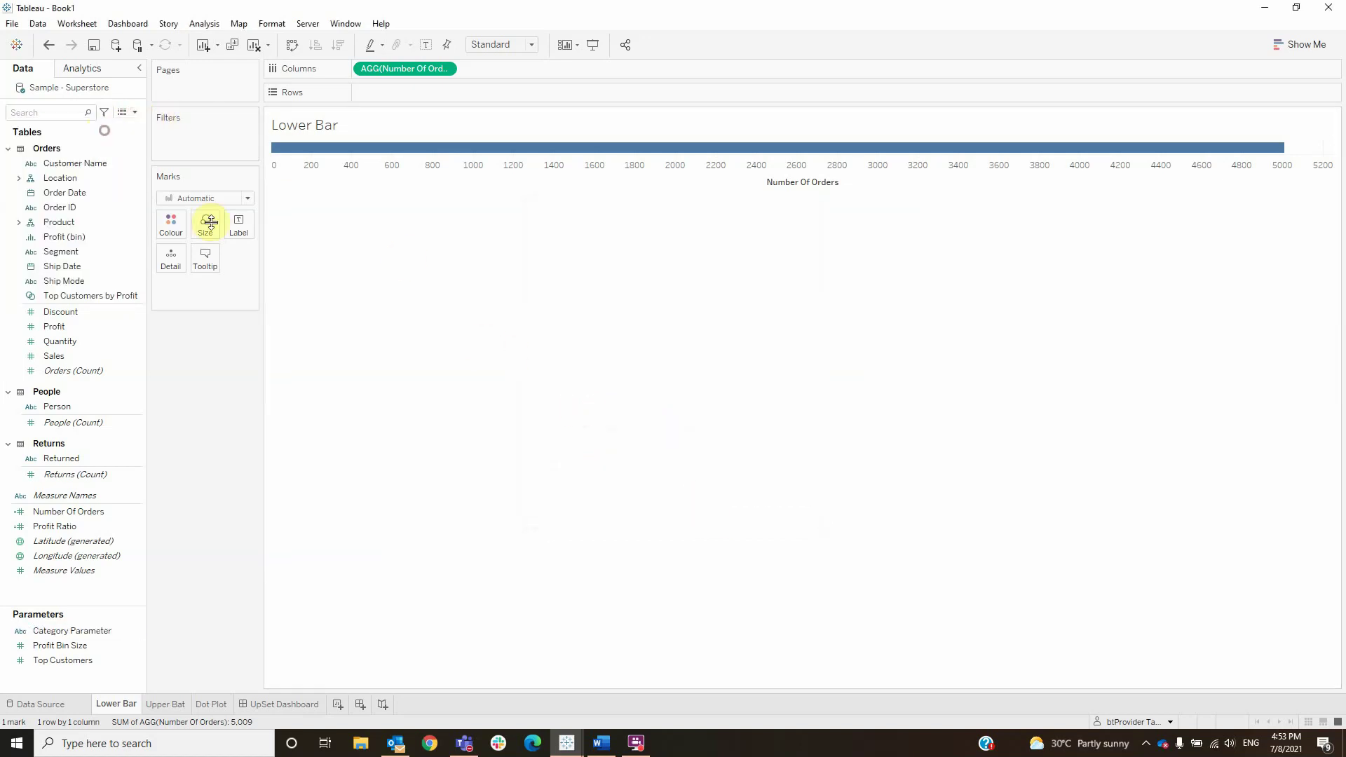
pyautogui.write('Furniture')
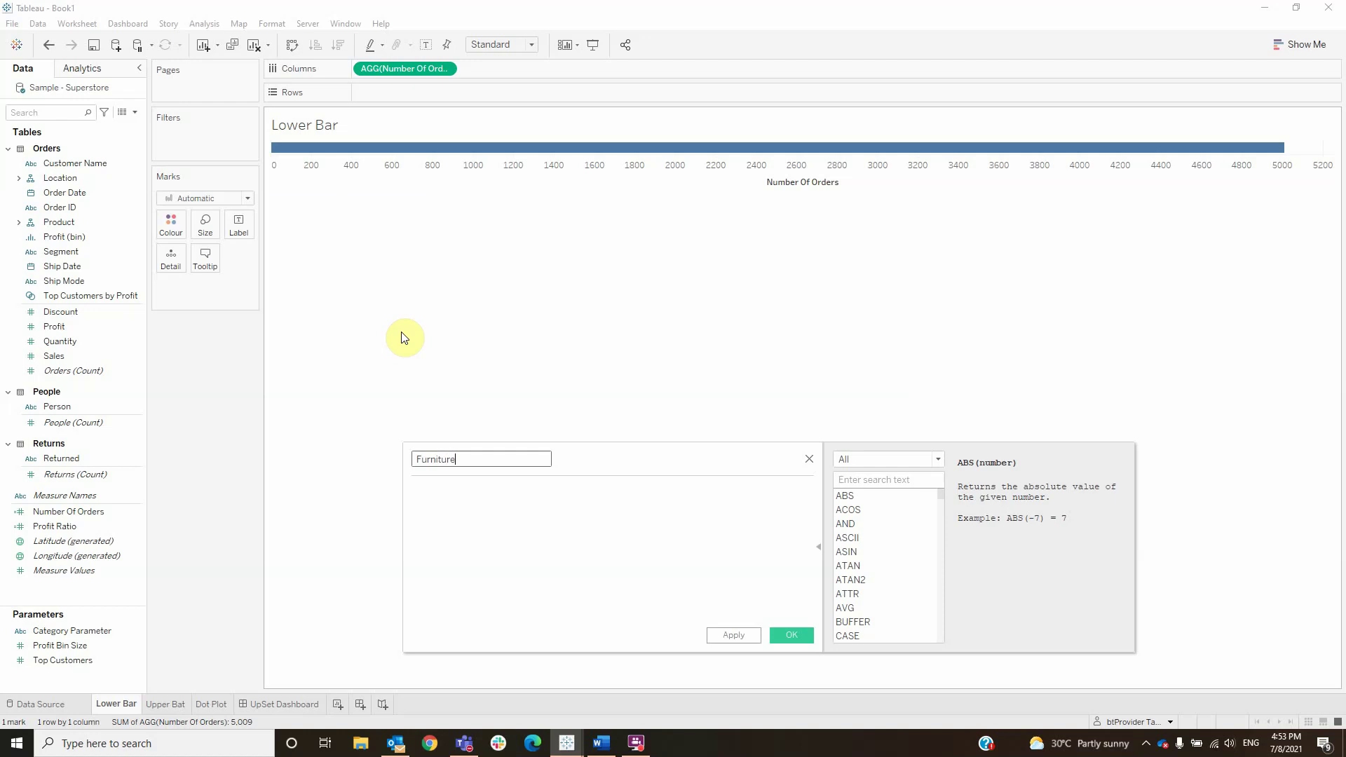
pyautogui.press('Tab')
pyautogui.write('{fixed order')
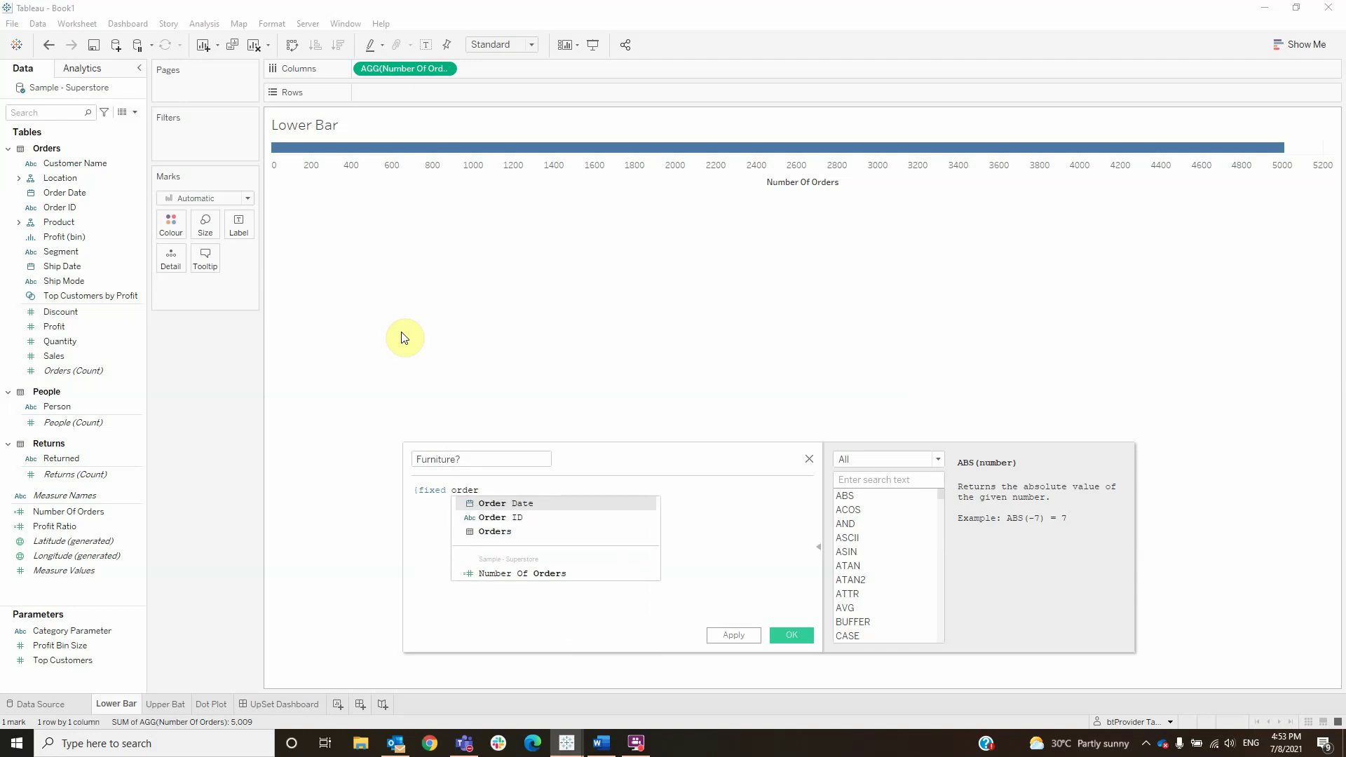
pyautogui.press('Down')
pyautogui.press('Return')
pyautogui.write(';ma')
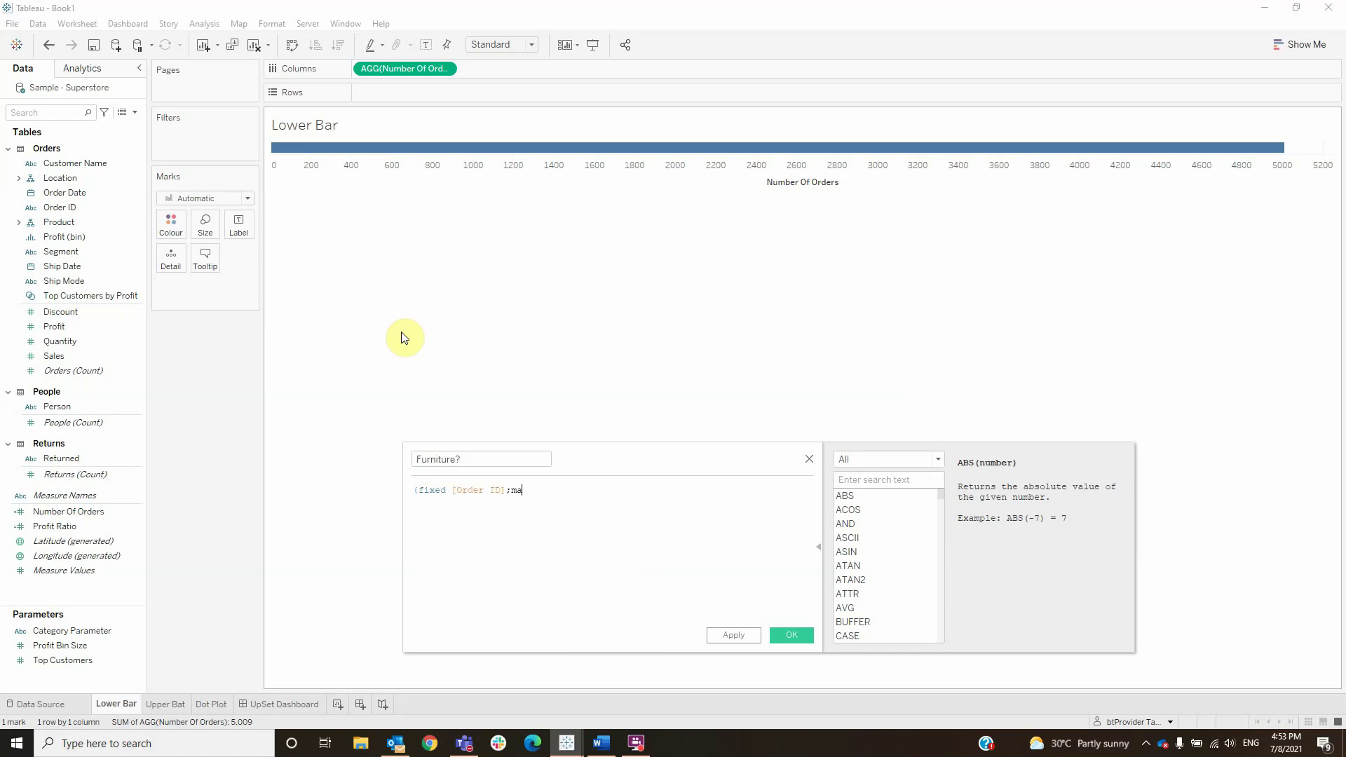
pyautogui.press('BackSpace')
pyautogui.press('BackSpace')
pyautogui.write('max')
pyautogui.press('Return')
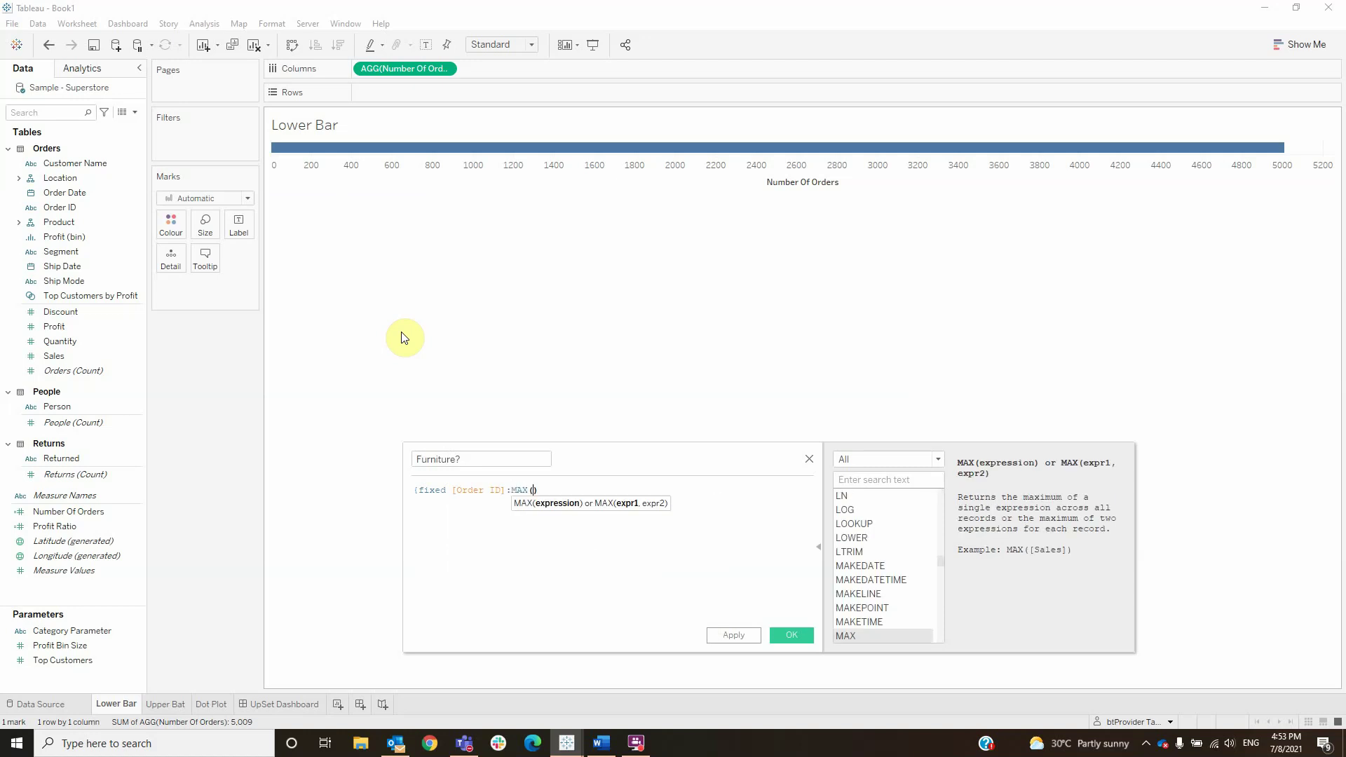
# - Complete the MAX expression with if [Category]='Furniture' then 1 else 0 end and close the level-of-detail braces
pyautogui.write('if ca')
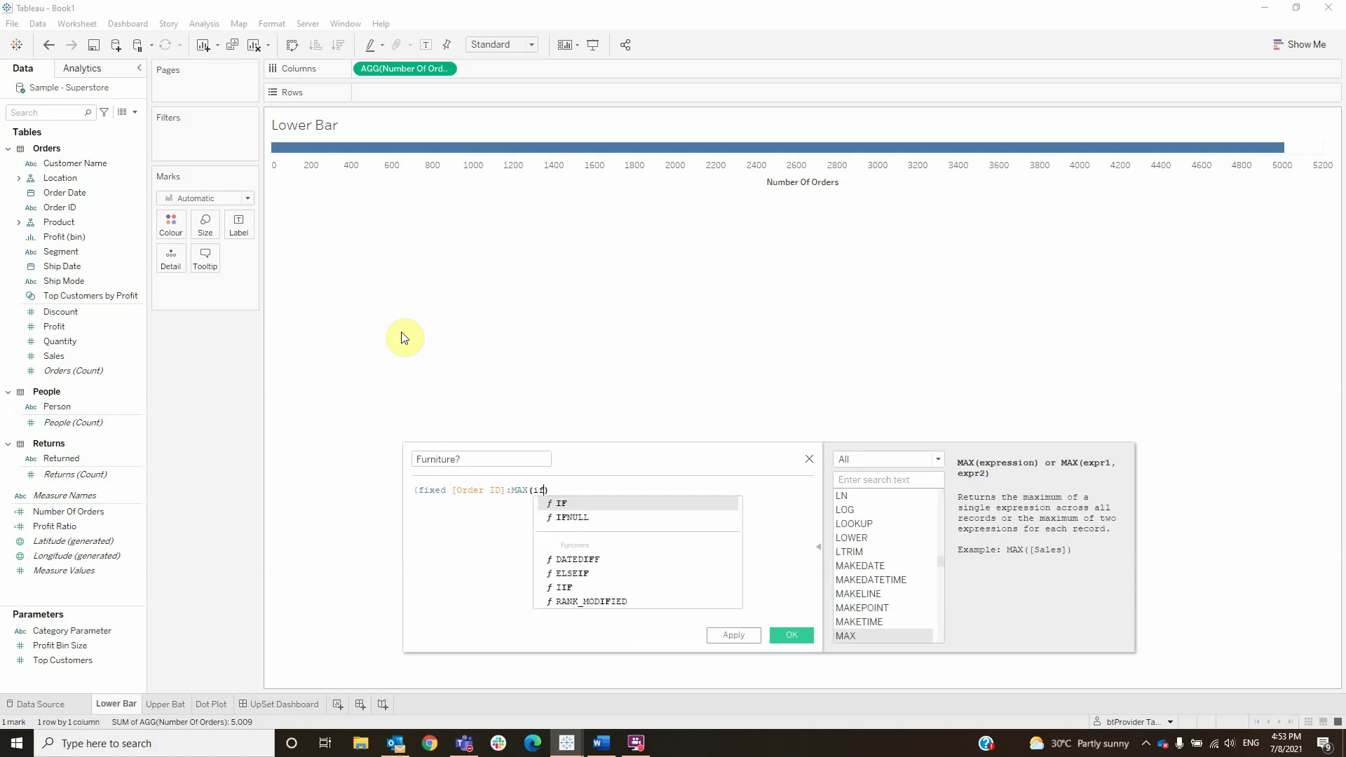
pyautogui.press('Down')
pyautogui.press('Return')
pyautogui.write('=')
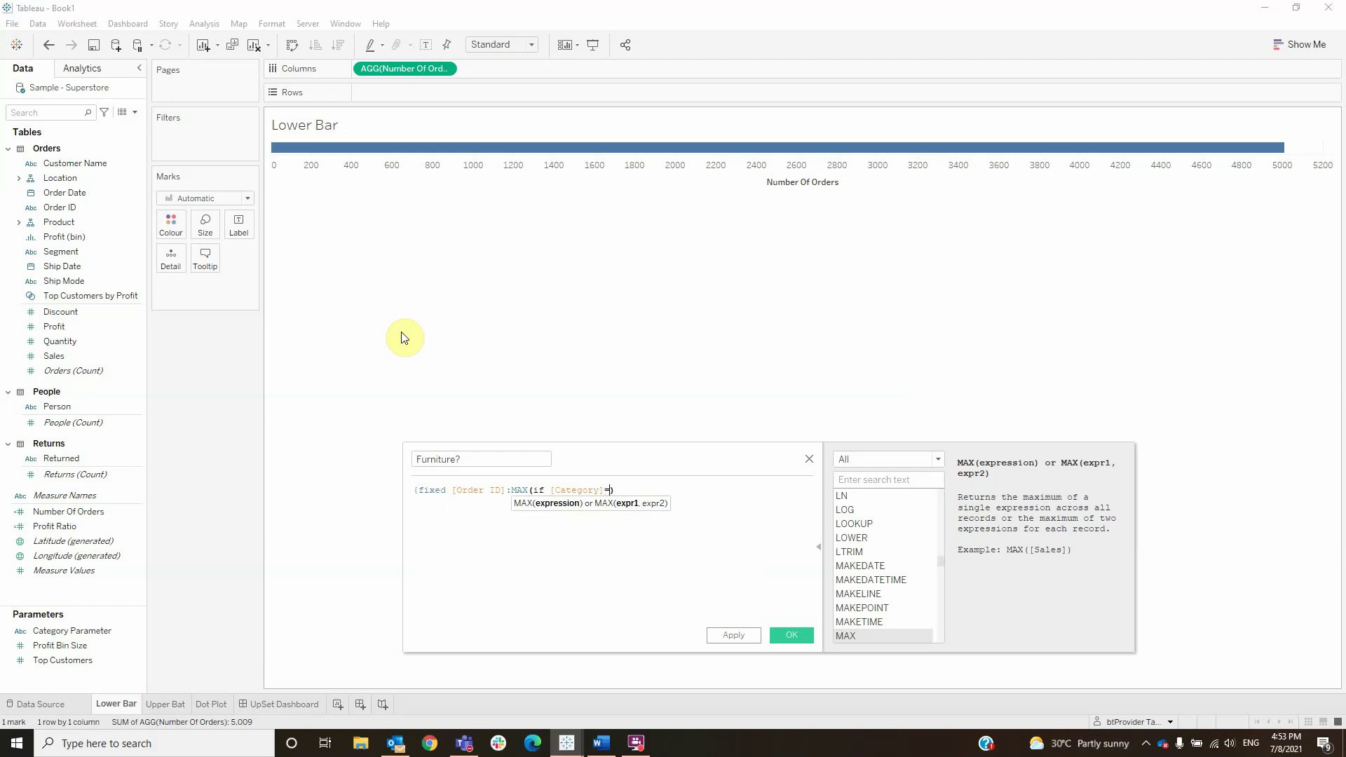
pyautogui.write("'Furniture' then 1 else 0 end")
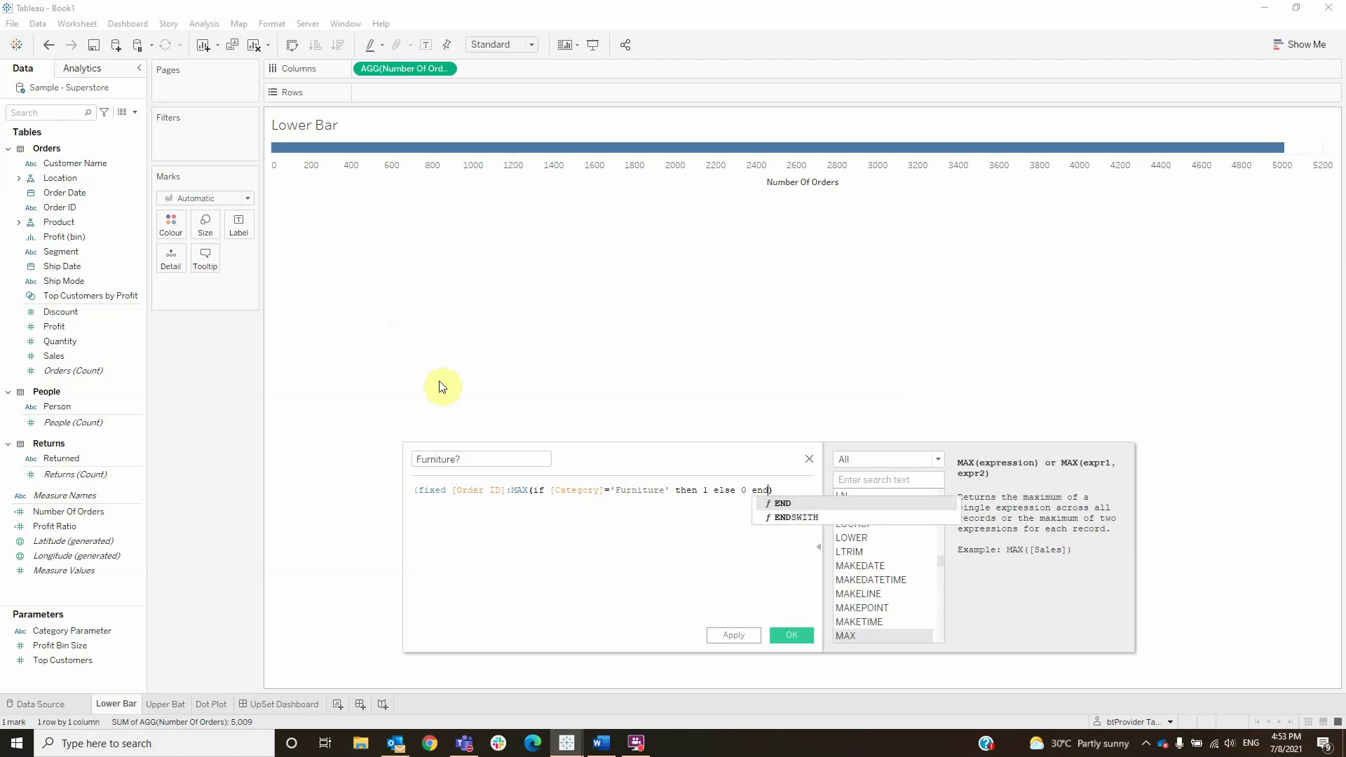
pyautogui.click(623, 536)
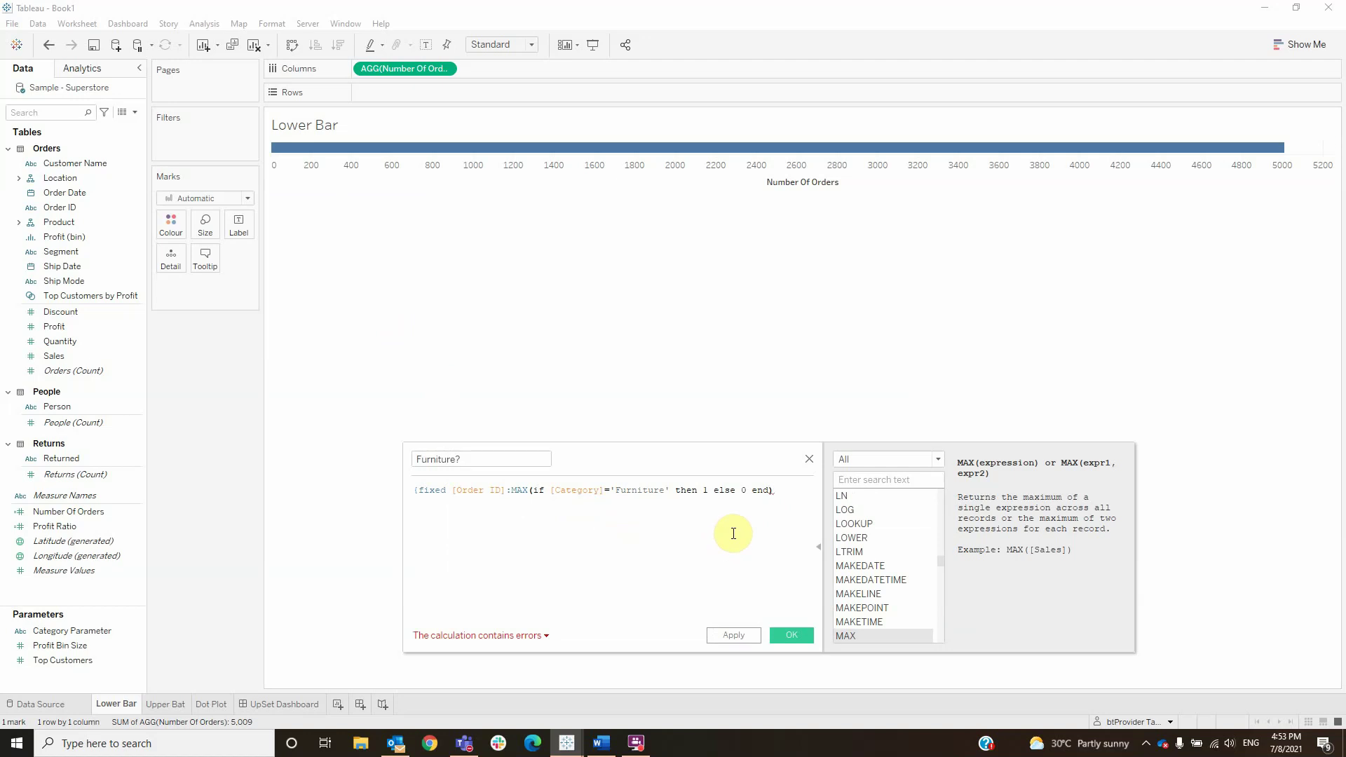
pyautogui.write('}')
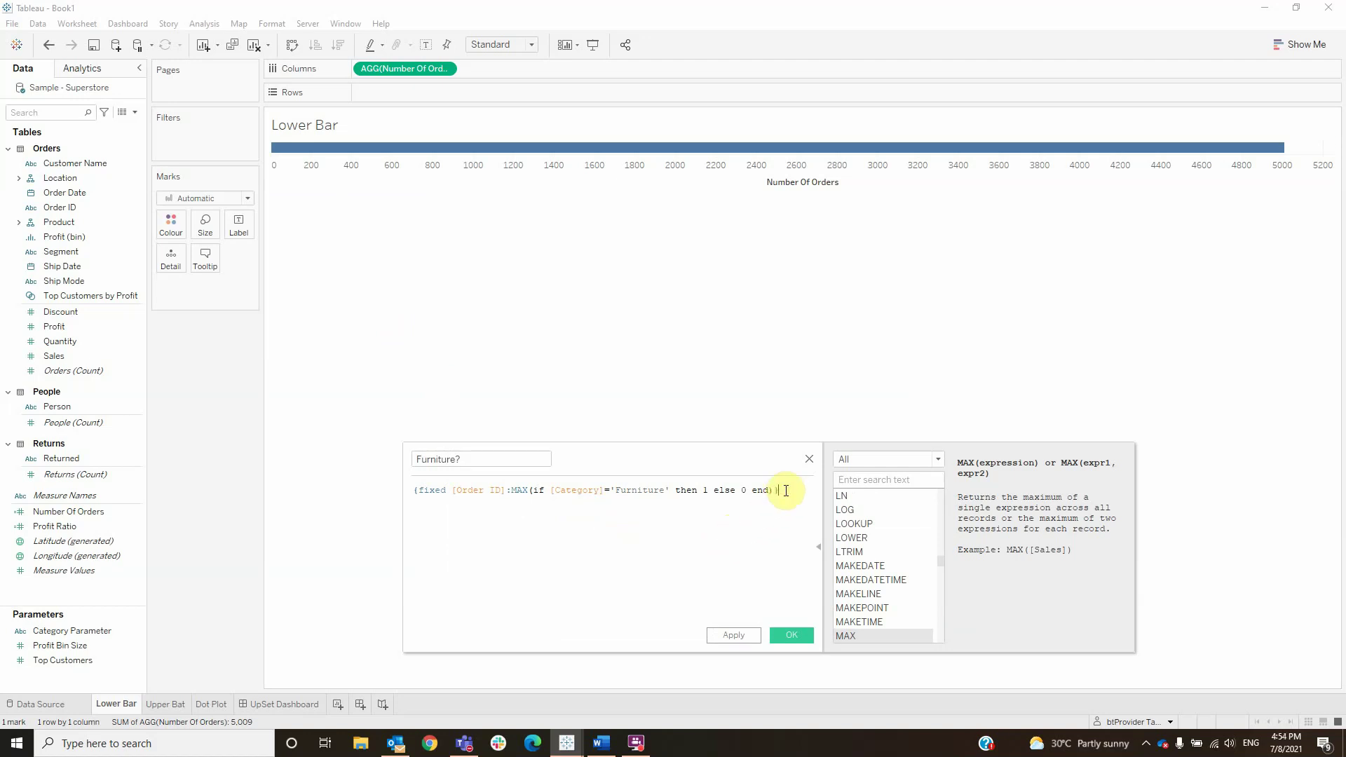
# - Copy the whole Furniture? formula and save the calculated field
pyautogui.moveTo(786, 492); pyautogui.dragTo(421, 451)
pyautogui.hotkey('ctrl', 'c')
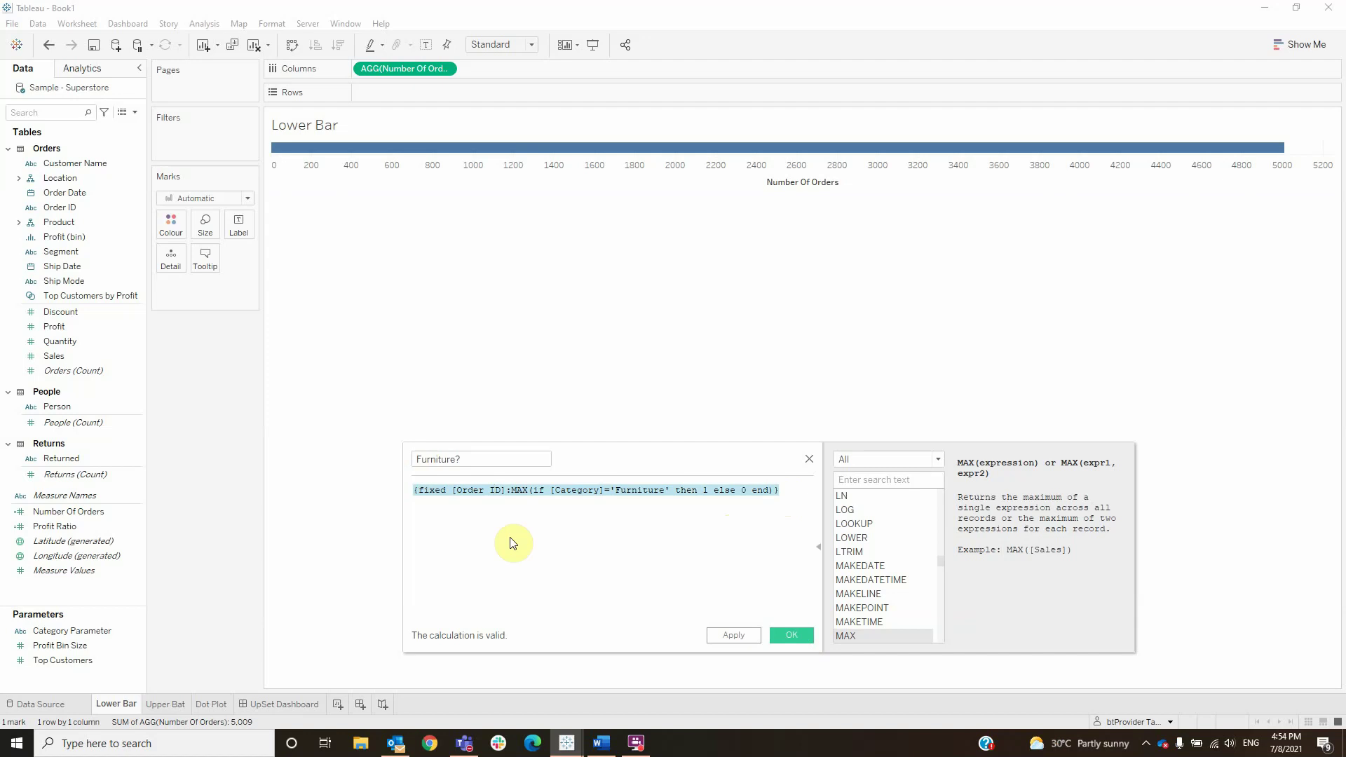
pyautogui.click(778, 635)
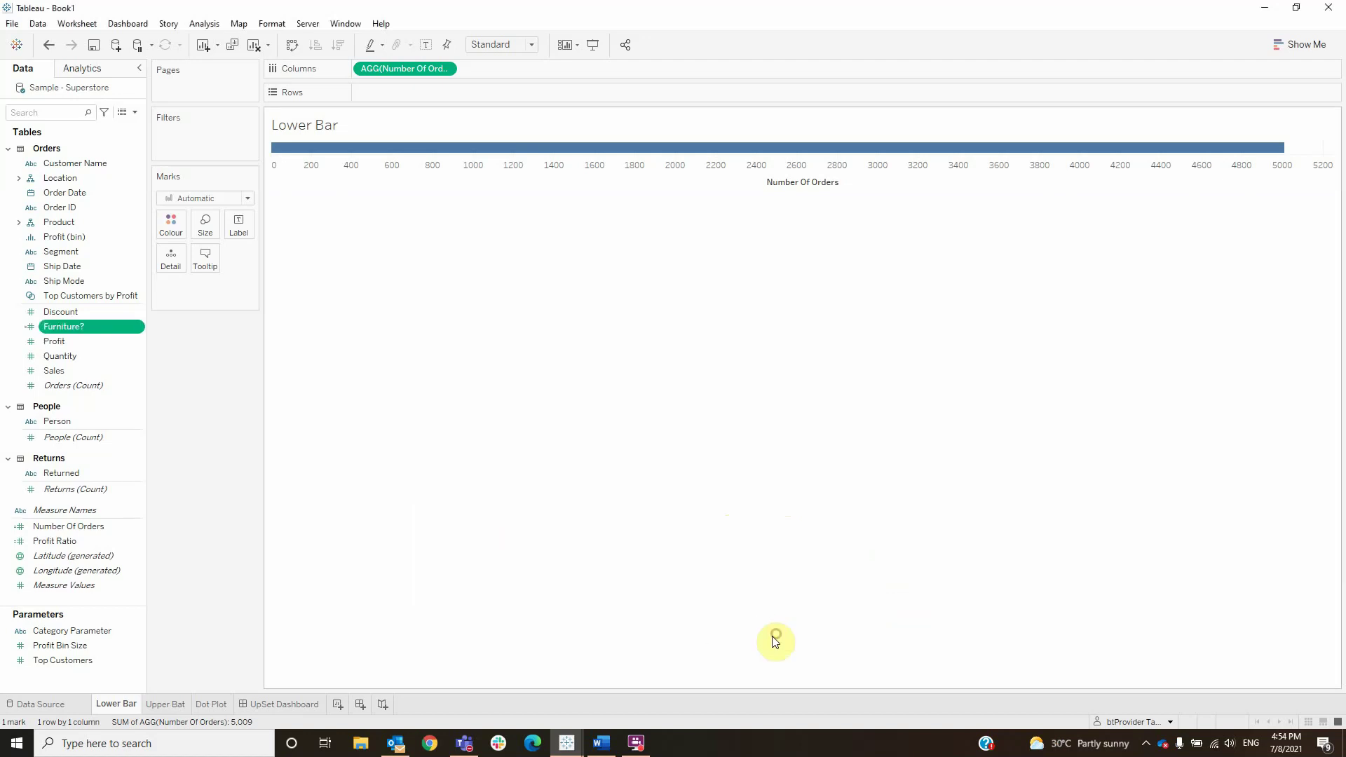
# - Create a calculated field named Office Supplies from the copied formula, replacing the category value with 'Office Supplies'
pyautogui.click(136, 112)
pyautogui.click(98, 126)
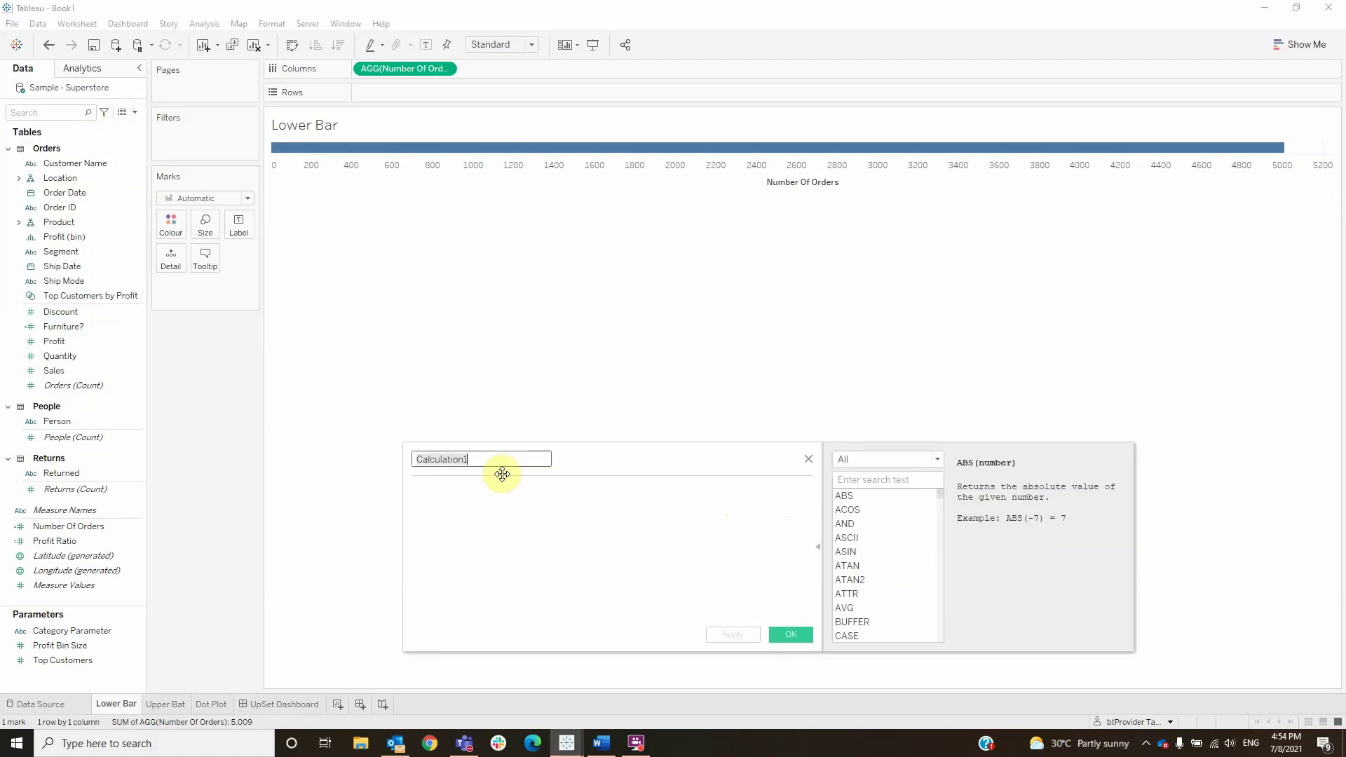
pyautogui.write('Office Supplies')
pyautogui.click(484, 502)
pyautogui.hotkey('ctrl', 'v')
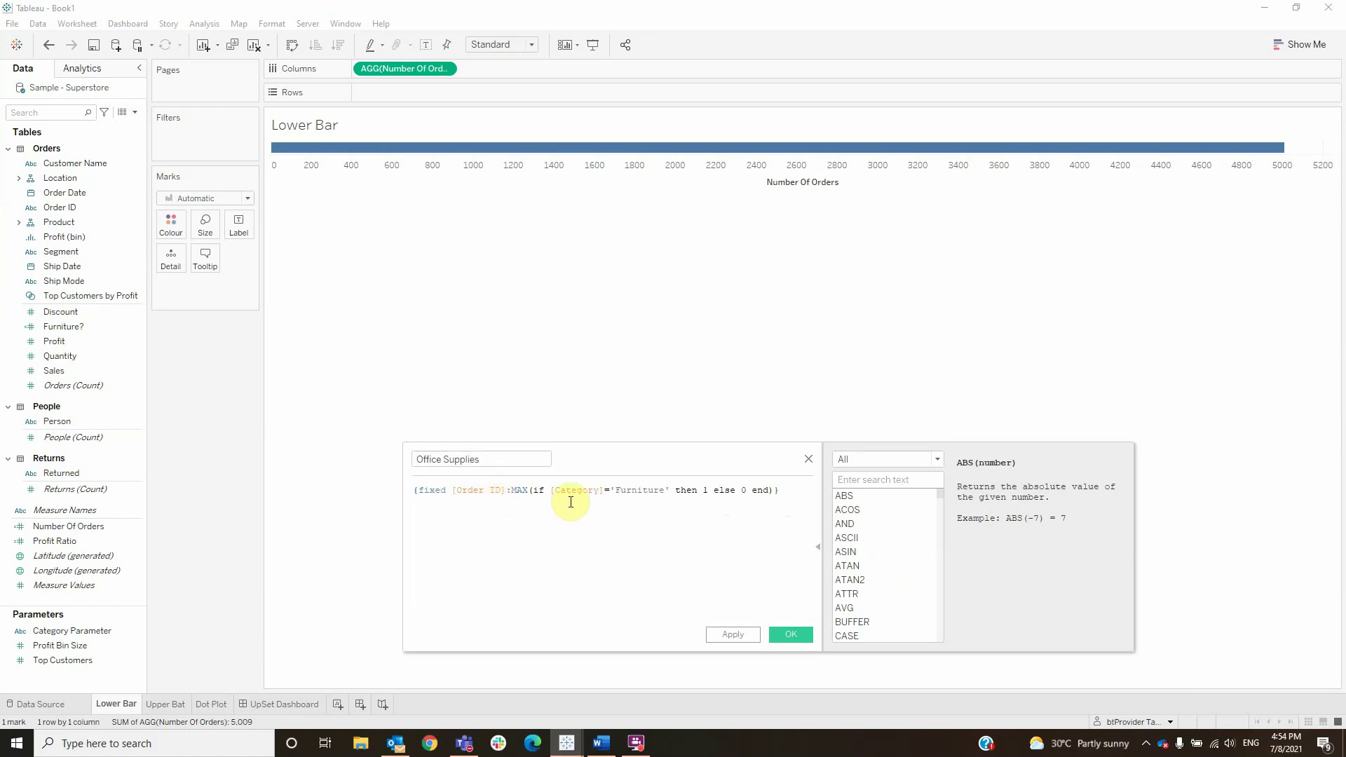
pyautogui.doubleClick(628, 491)
pyautogui.write('O')
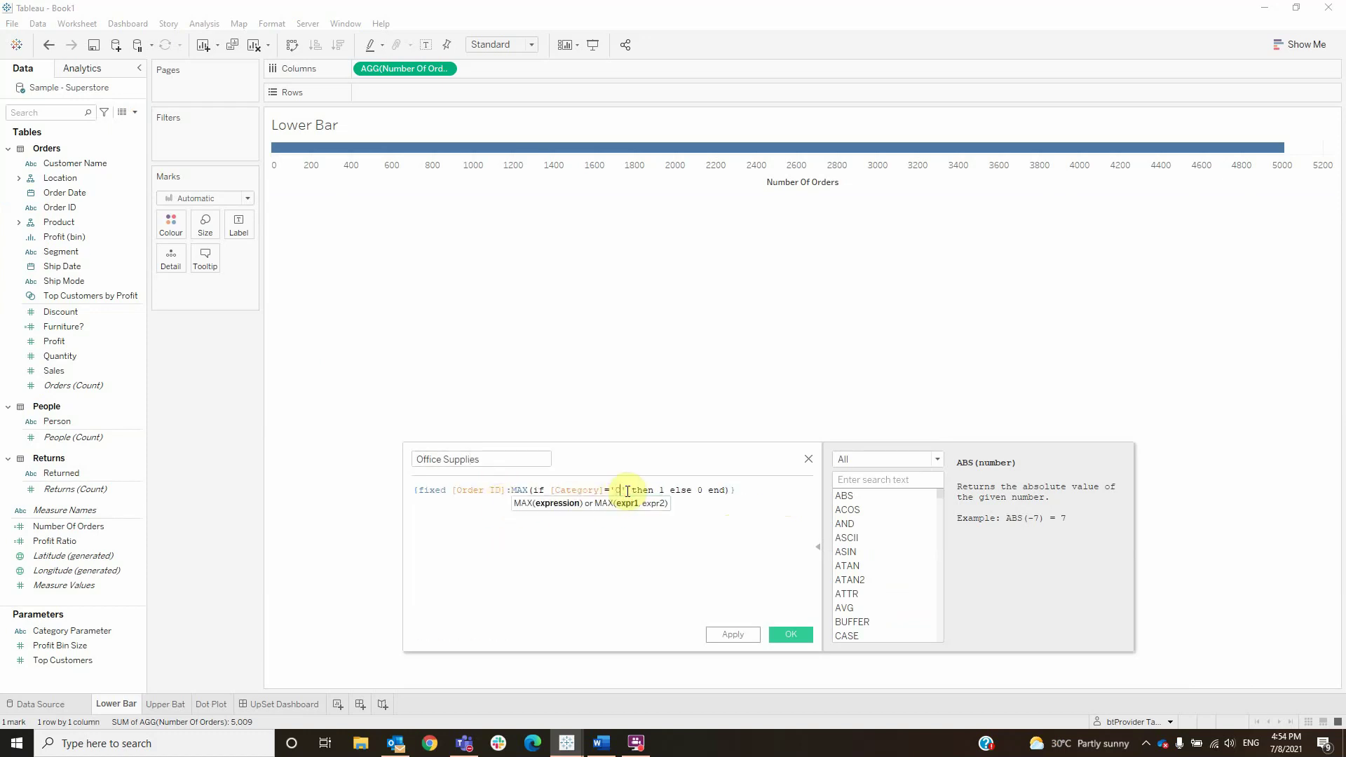
pyautogui.write('ffice Sup')
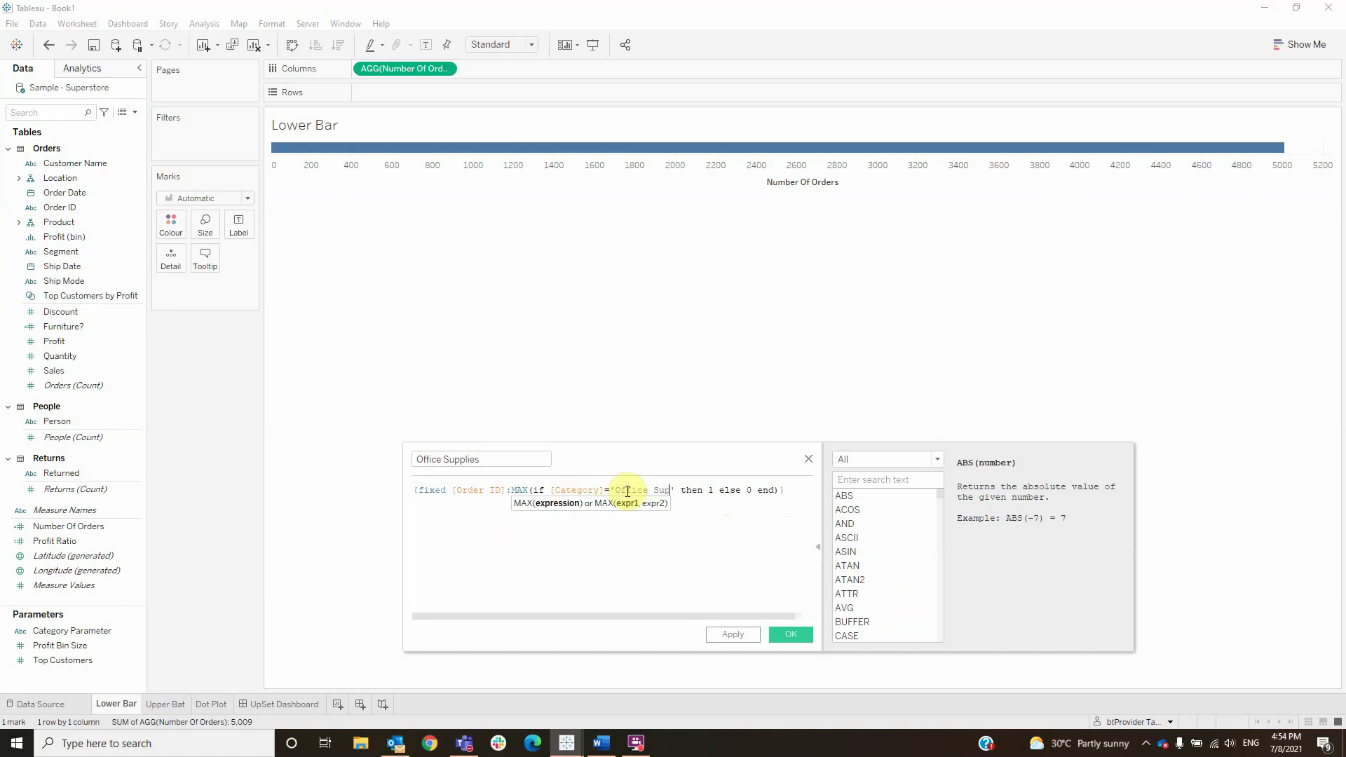
pyautogui.write('plies')
pyautogui.click(786, 634)
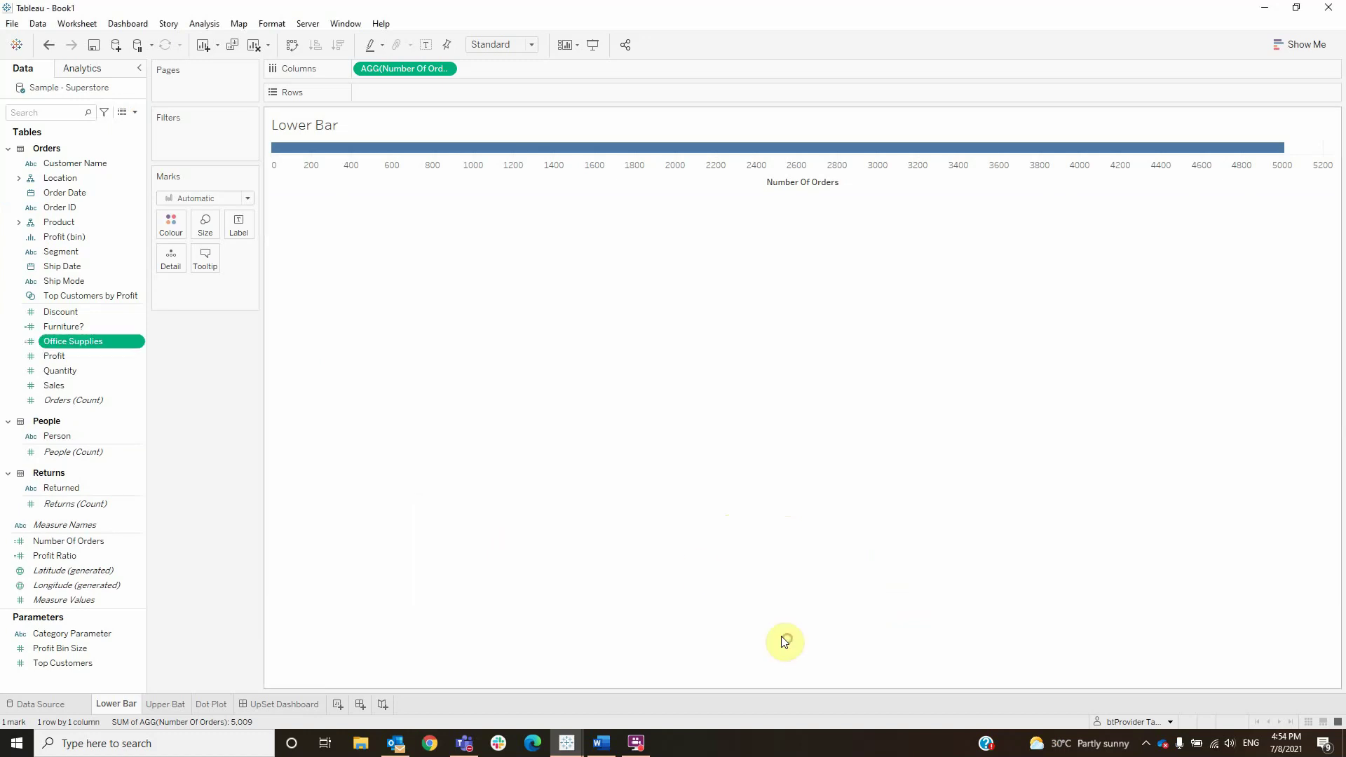
# - Create a calculated field named Technology? from the copied formula, replacing the category value with 'Technology'
pyautogui.click(134, 112)
pyautogui.click(114, 126)
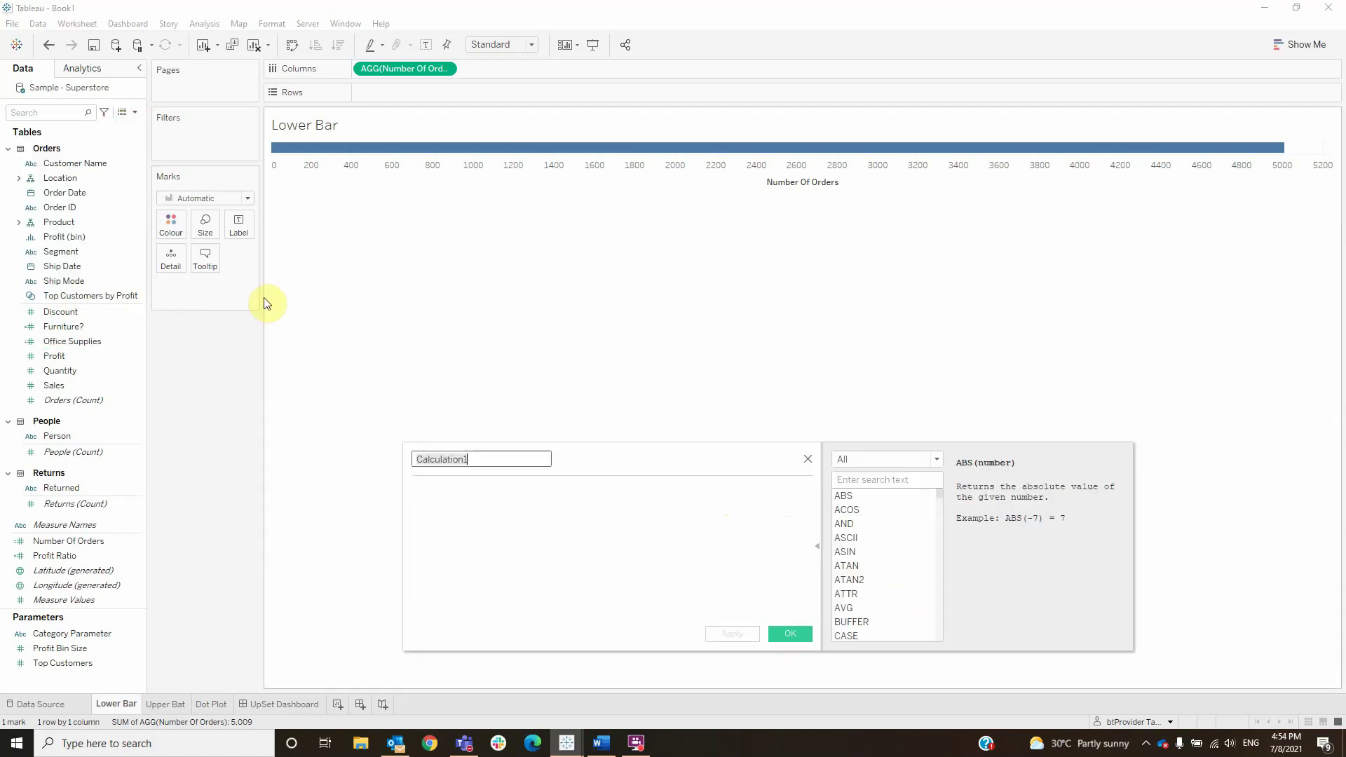
pyautogui.write('Technol')
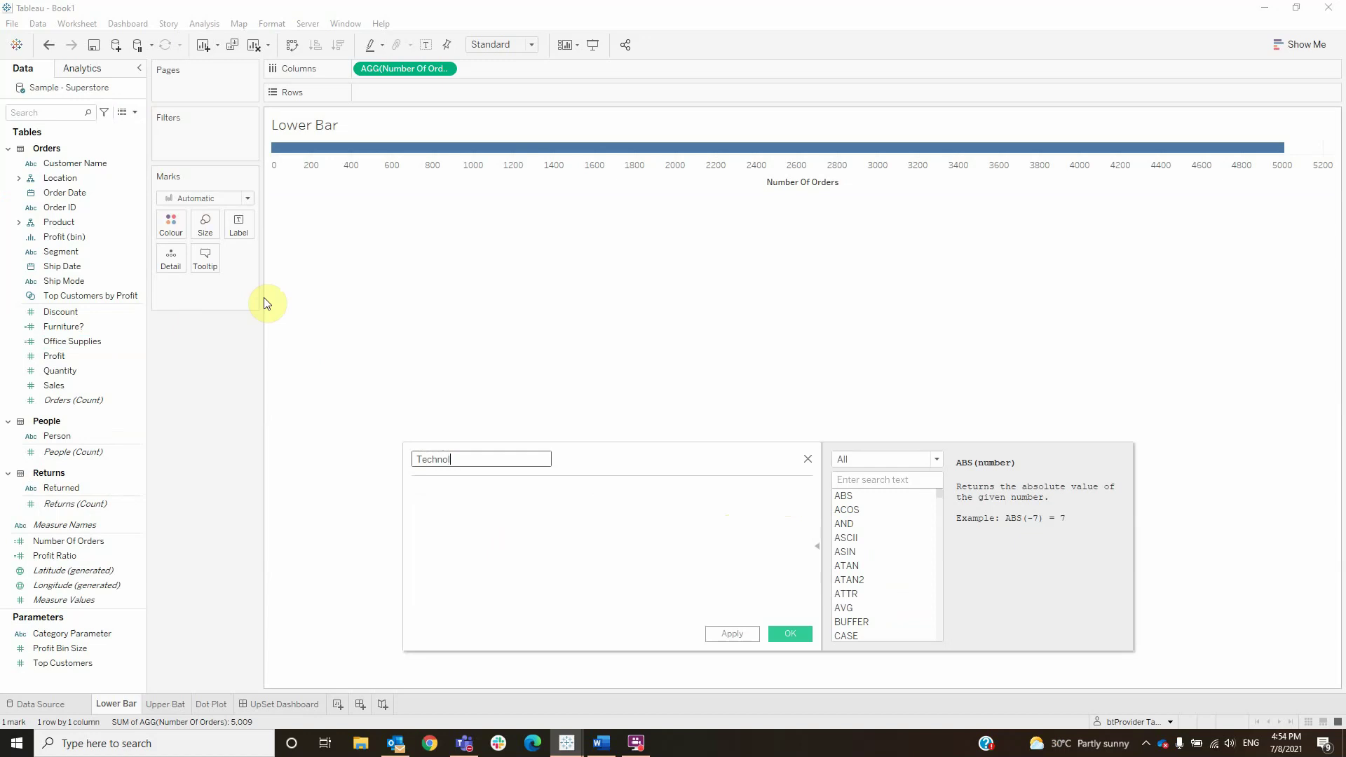
pyautogui.write('ogy?')
pyautogui.press('Tab')
pyautogui.hotkey('ctrl', 'v')
pyautogui.doubleClick(643, 489)
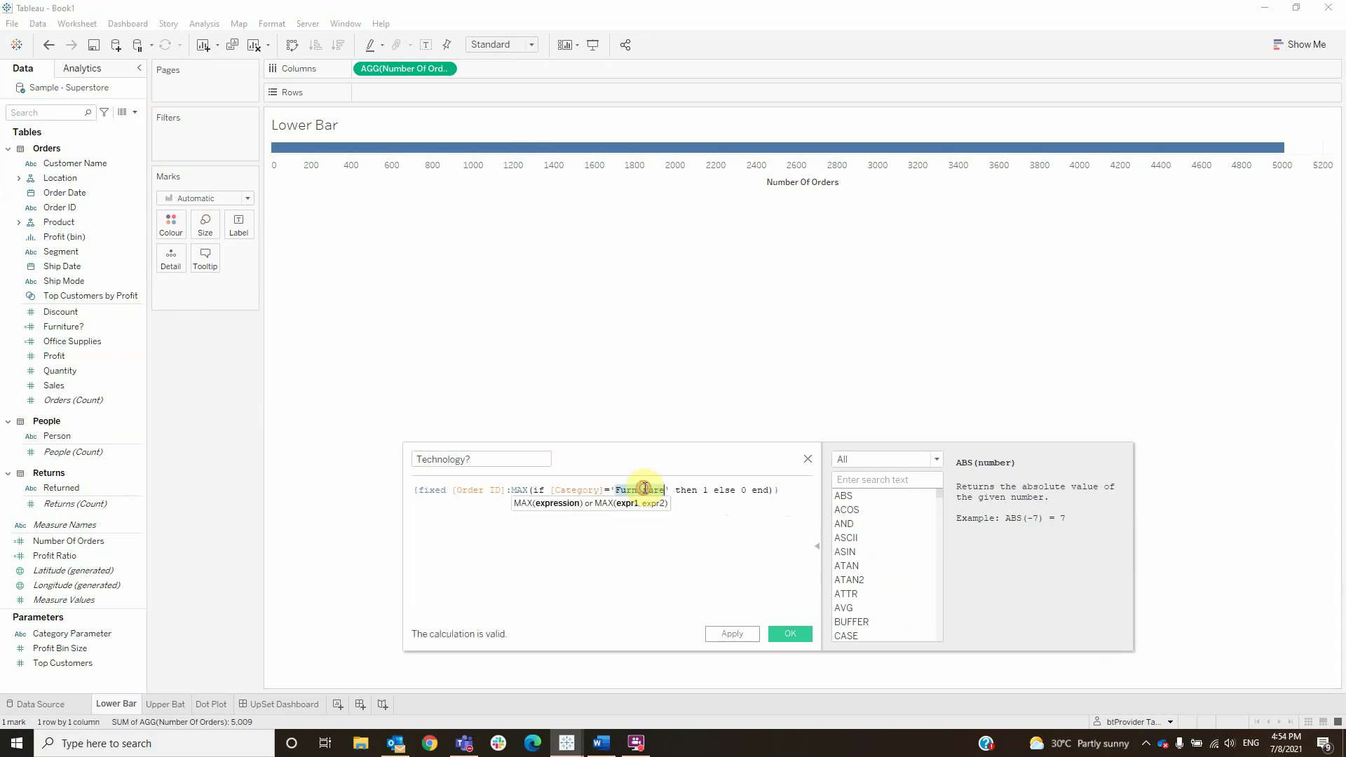
pyautogui.write('Technolog')
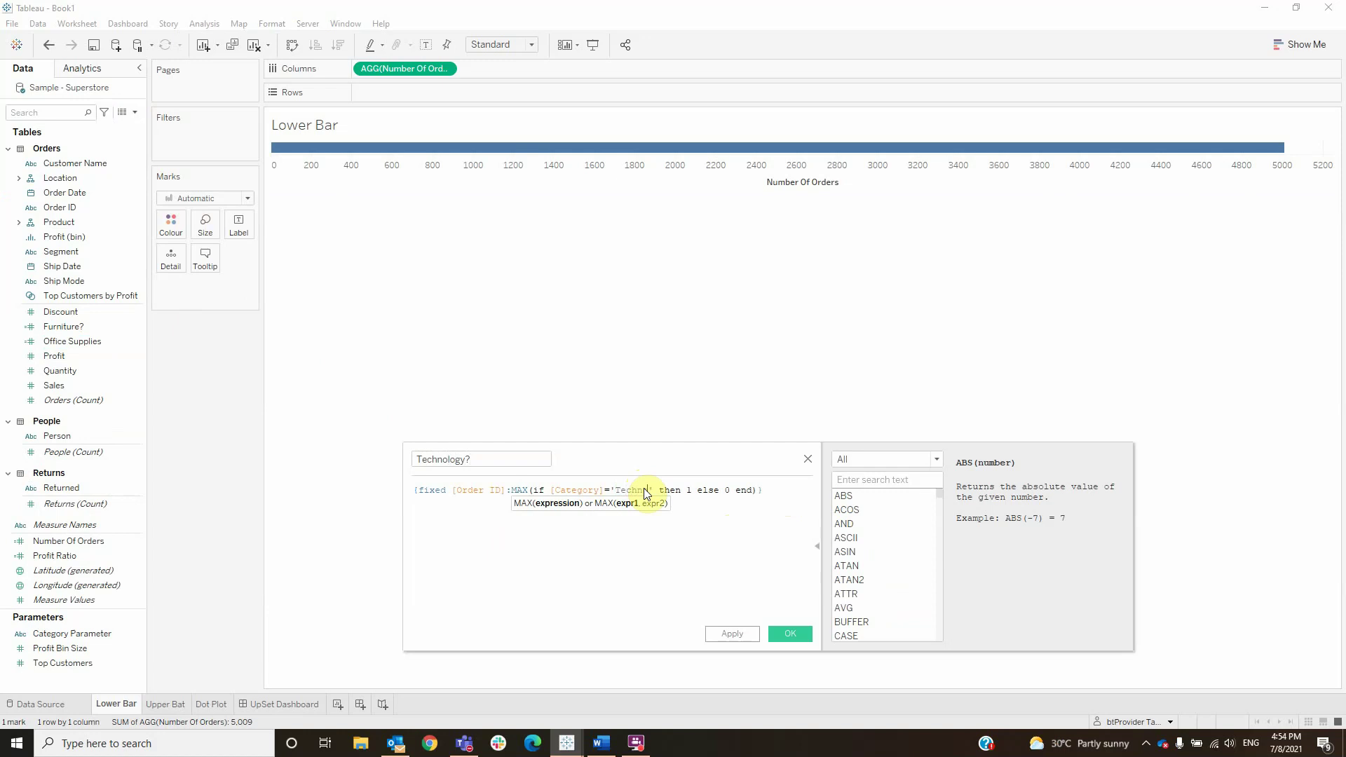
pyautogui.write('y')
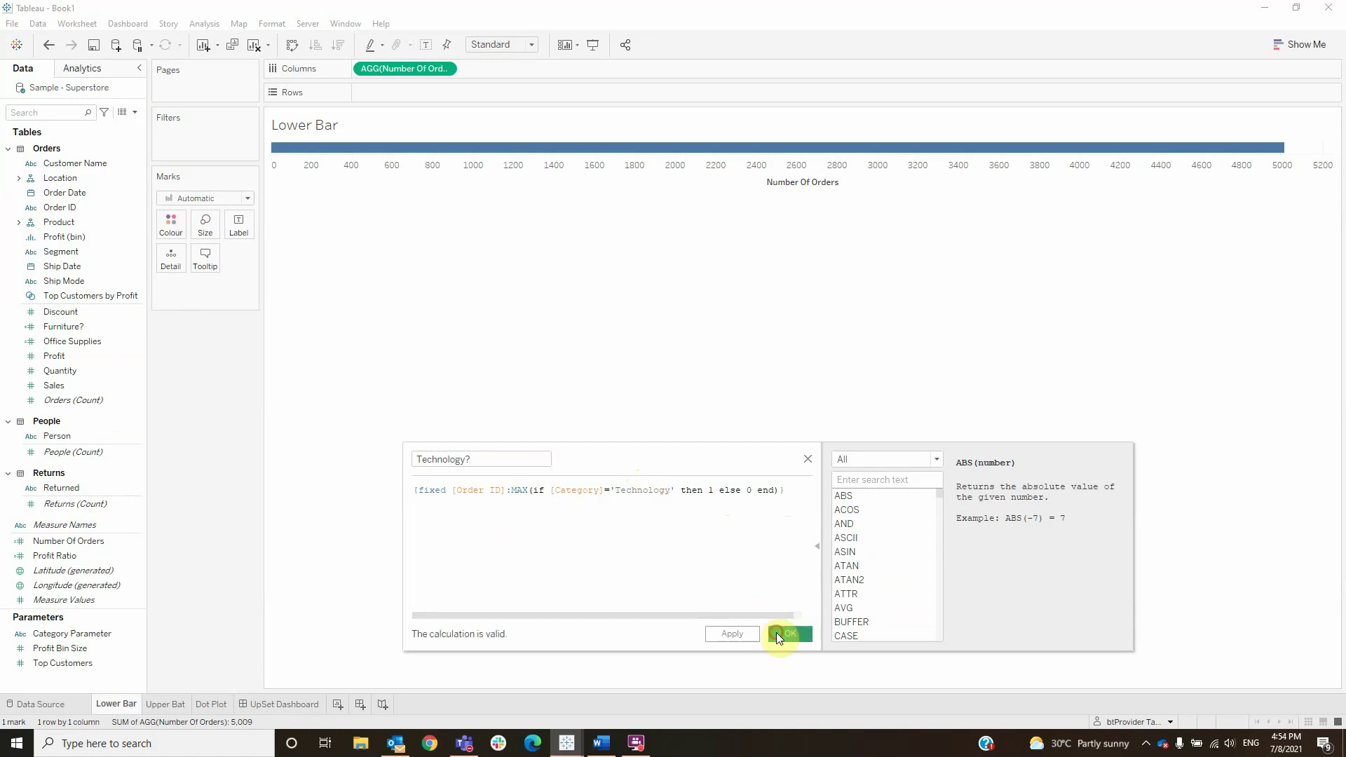
pyautogui.click(777, 633)
# - Rename the Office Supplies calculated field to Office Supplies?
pyautogui.rightClick(62, 342)
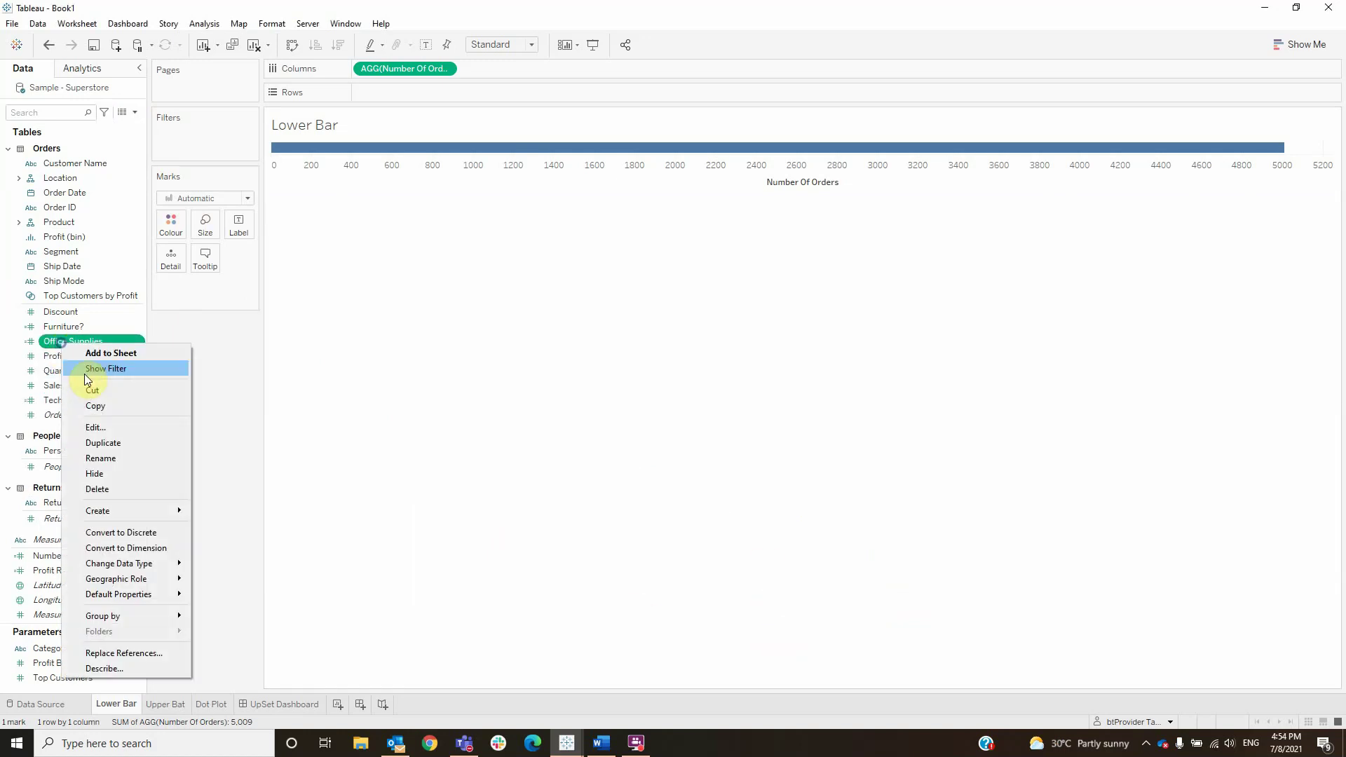
pyautogui.click(103, 455)
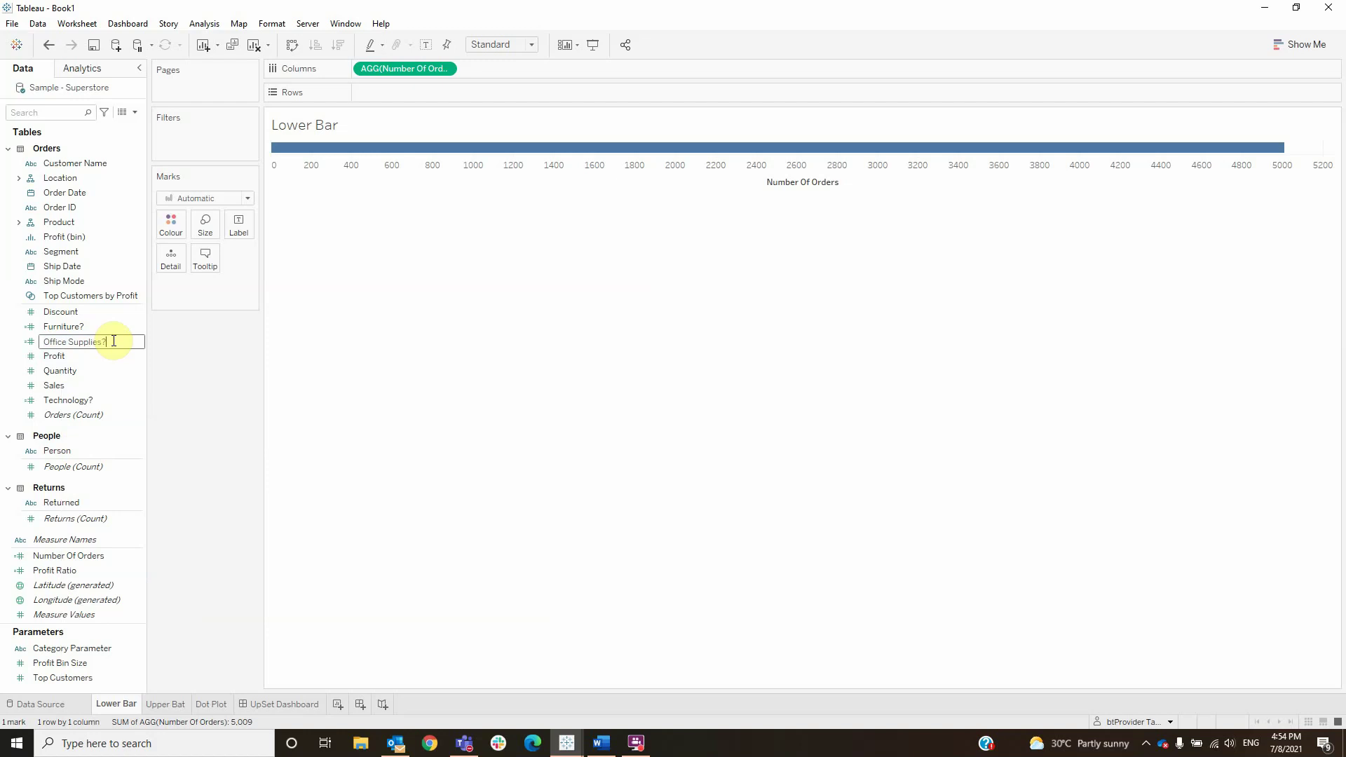
pyautogui.press('Return')
# - Start a calculated field named Category List with the line if [Furniture?]=1 then 'Furniture' else '' END
pyautogui.click(135, 111)
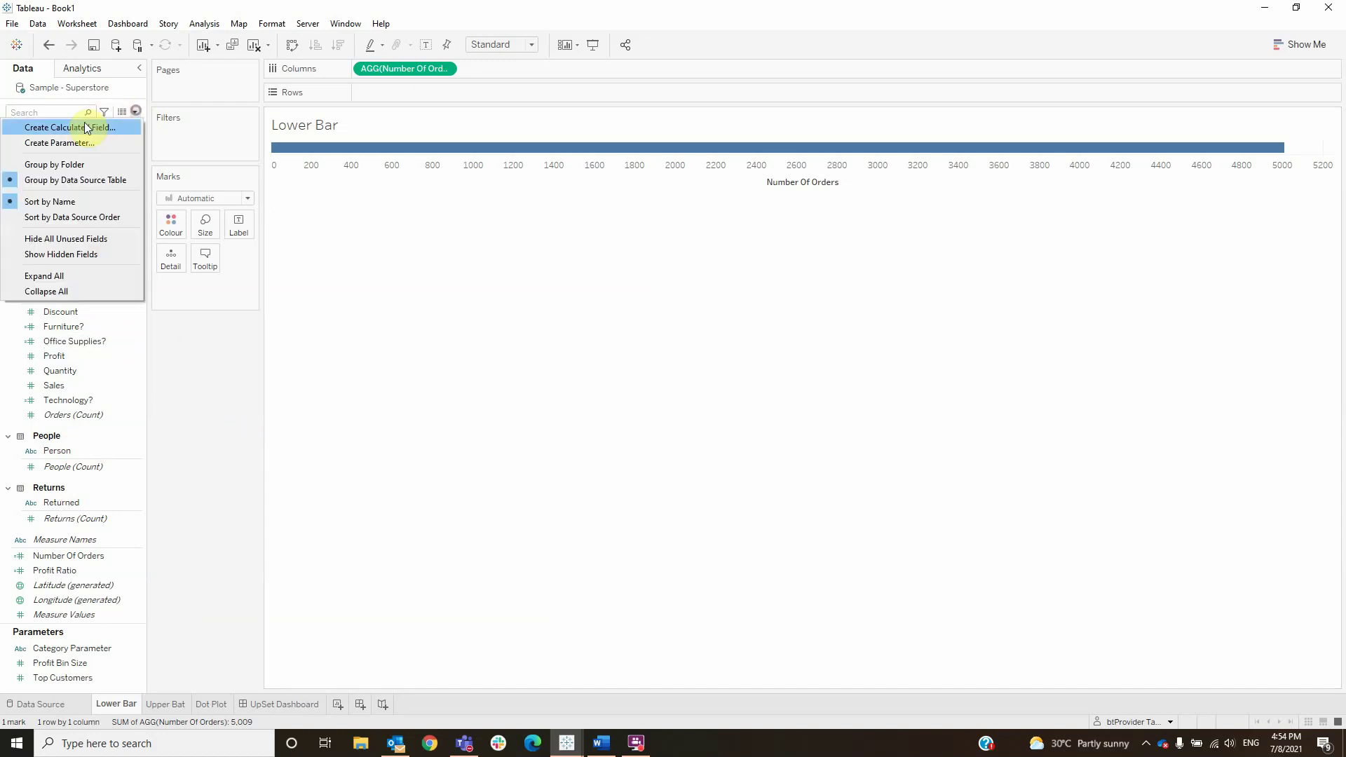
pyautogui.click(86, 127)
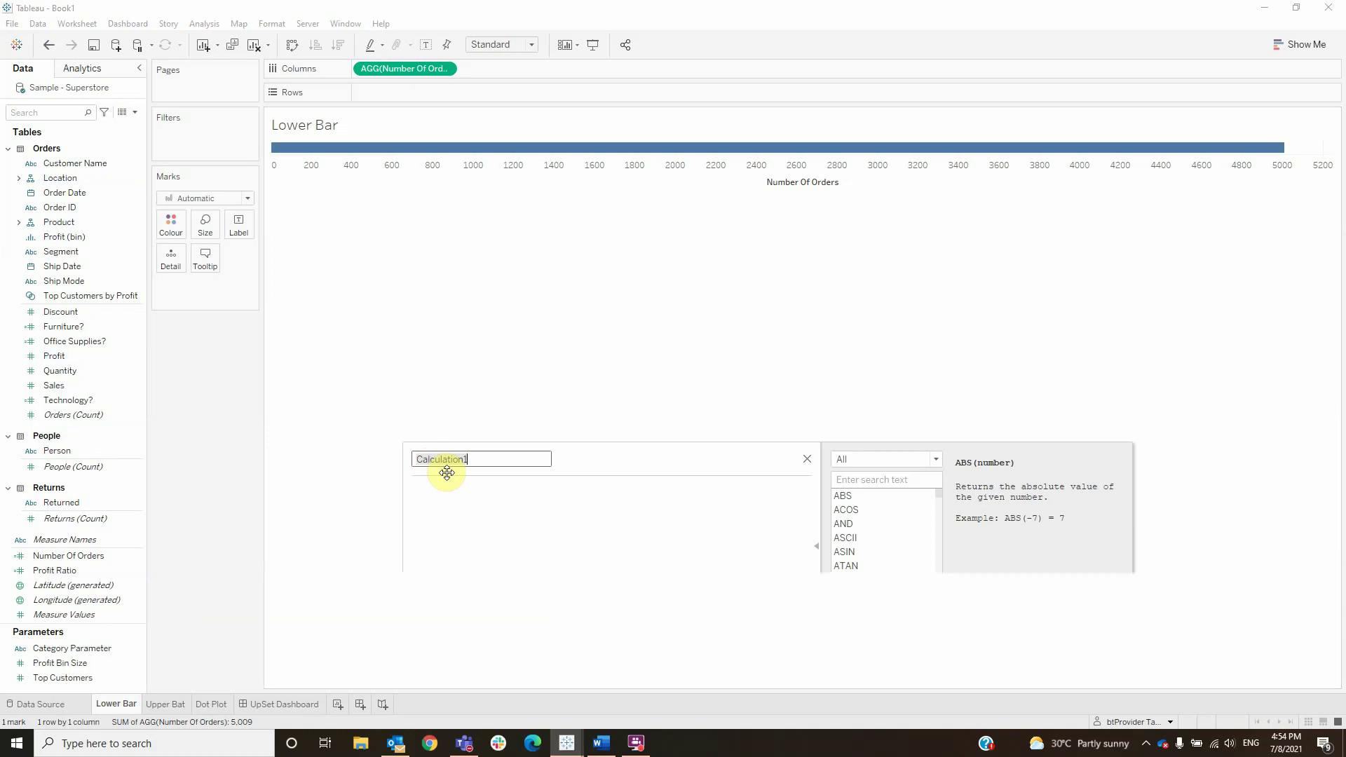
pyautogui.write('Category List')
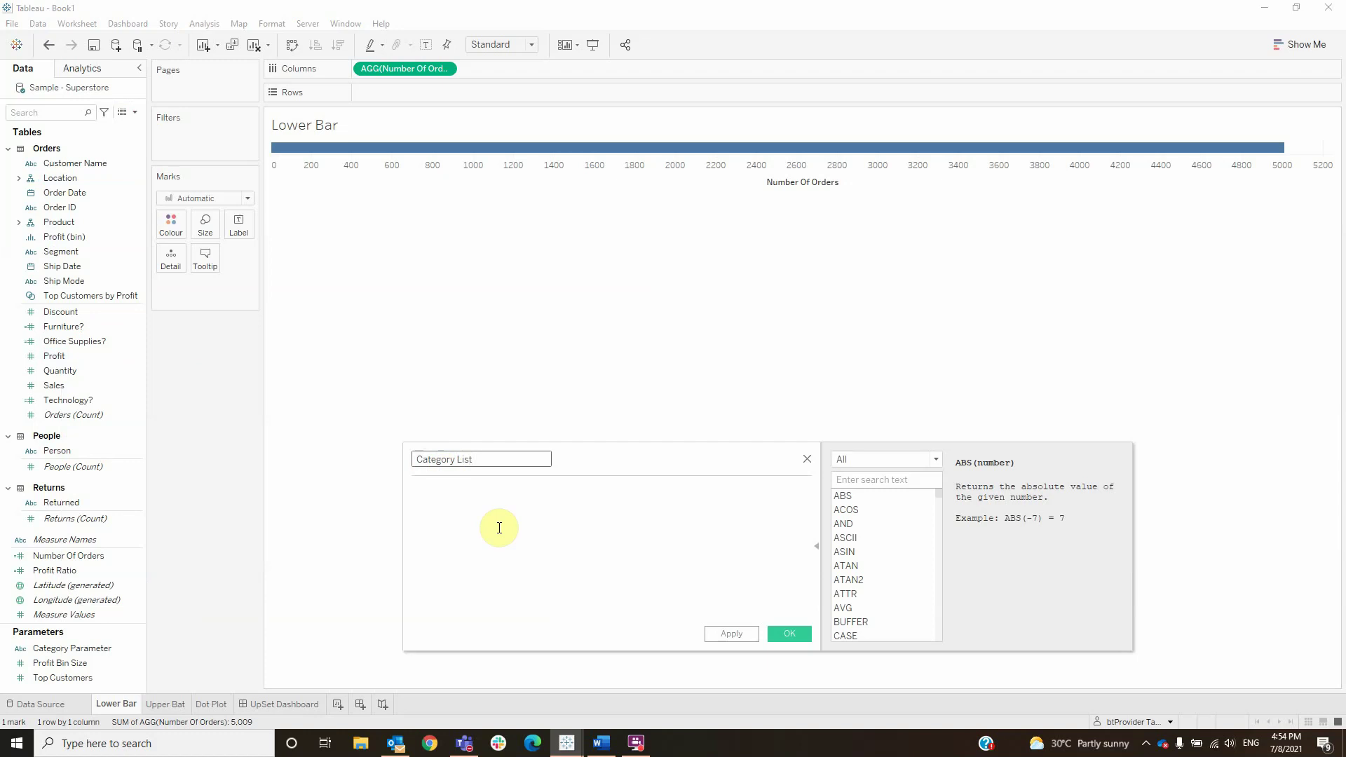
pyautogui.click(449, 503)
pyautogui.write('if fu')
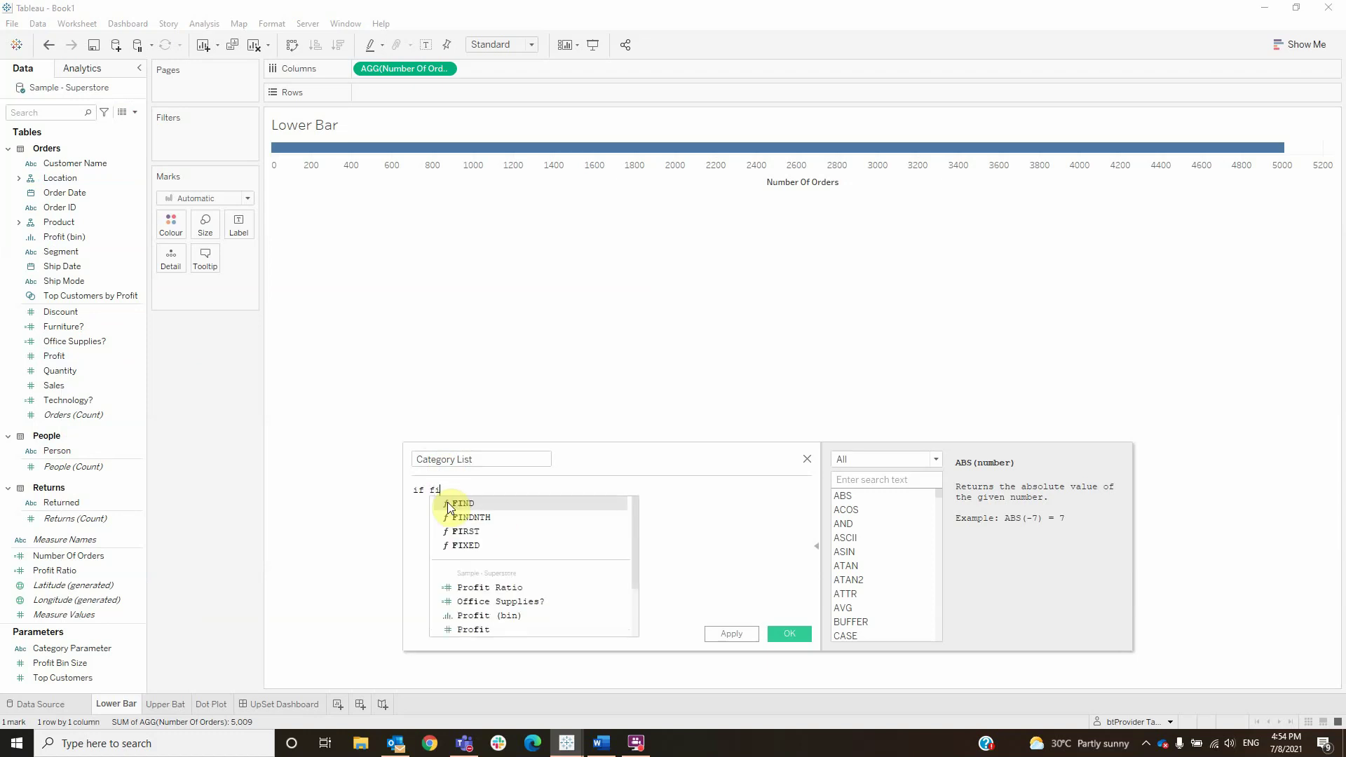
pyautogui.write('r')
pyautogui.press('Return')
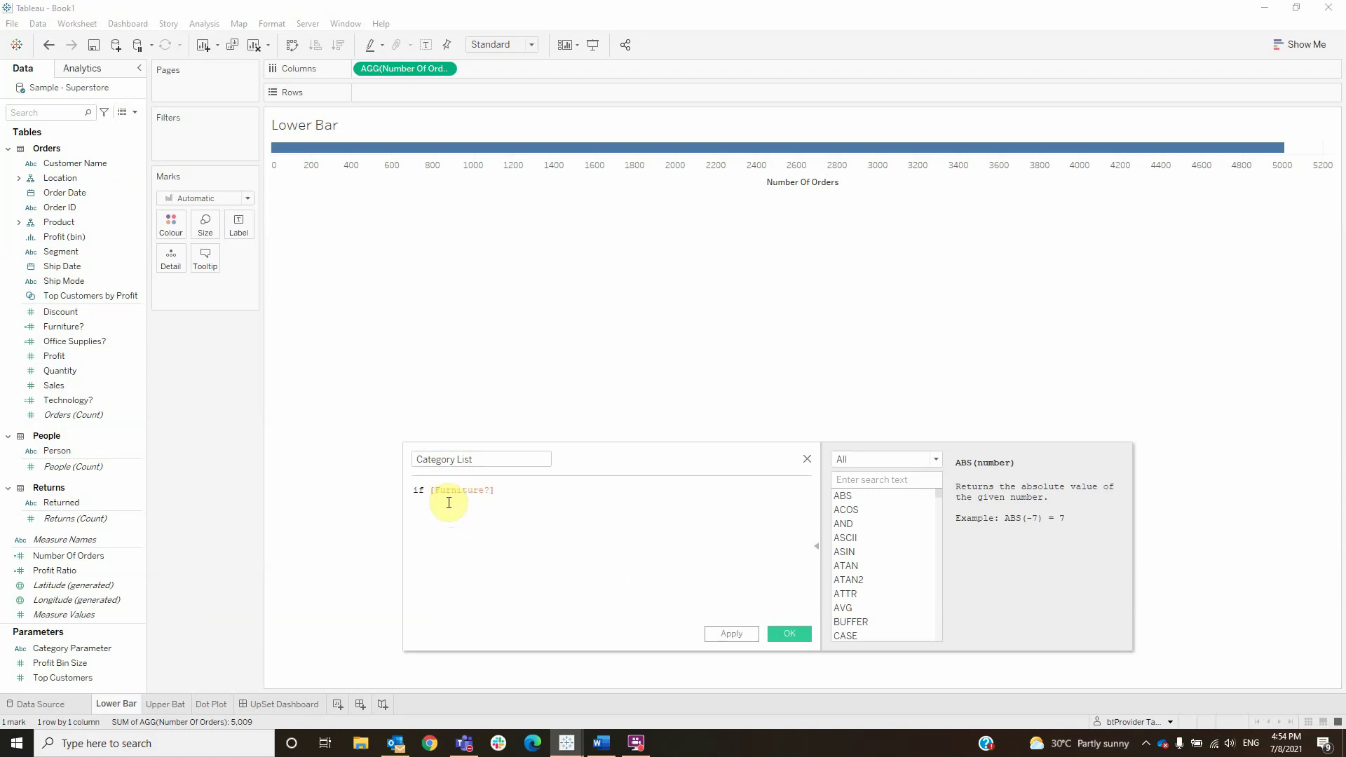
pyautogui.write('=1 the')
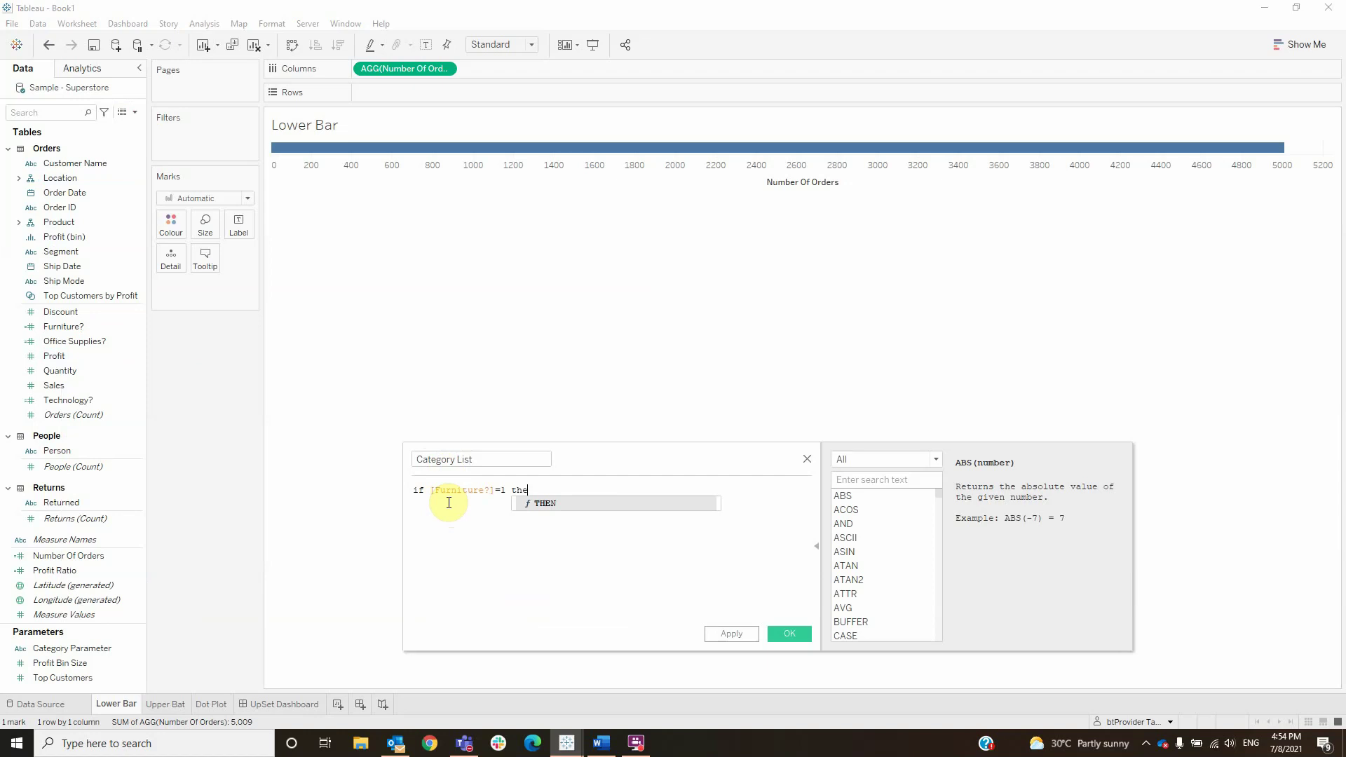
pyautogui.write("n 'Furniture")
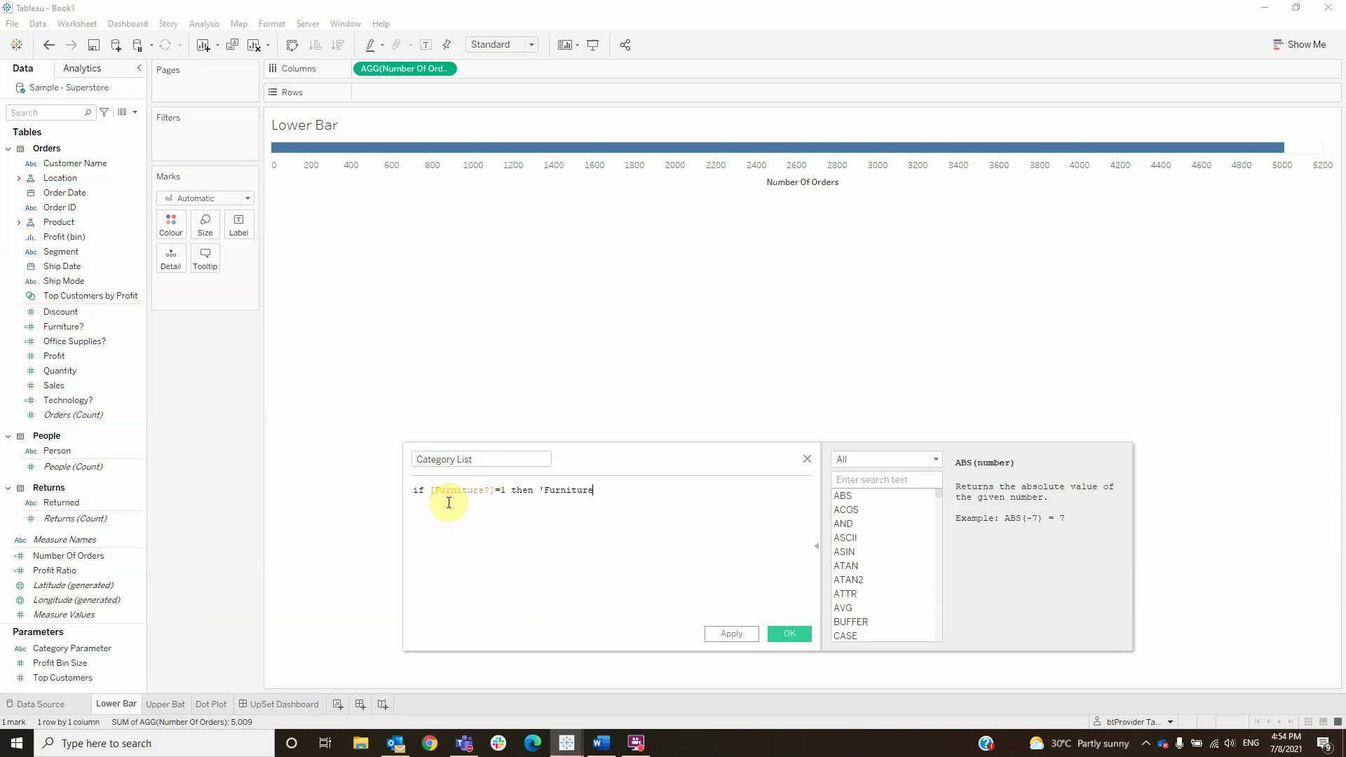
pyautogui.write("' else '' END")
# - Append if [Office Supplies?]=1 then 'Office Supplies' else '' END to the formula, with + '-' + joining it before and after
pyautogui.press('Return')
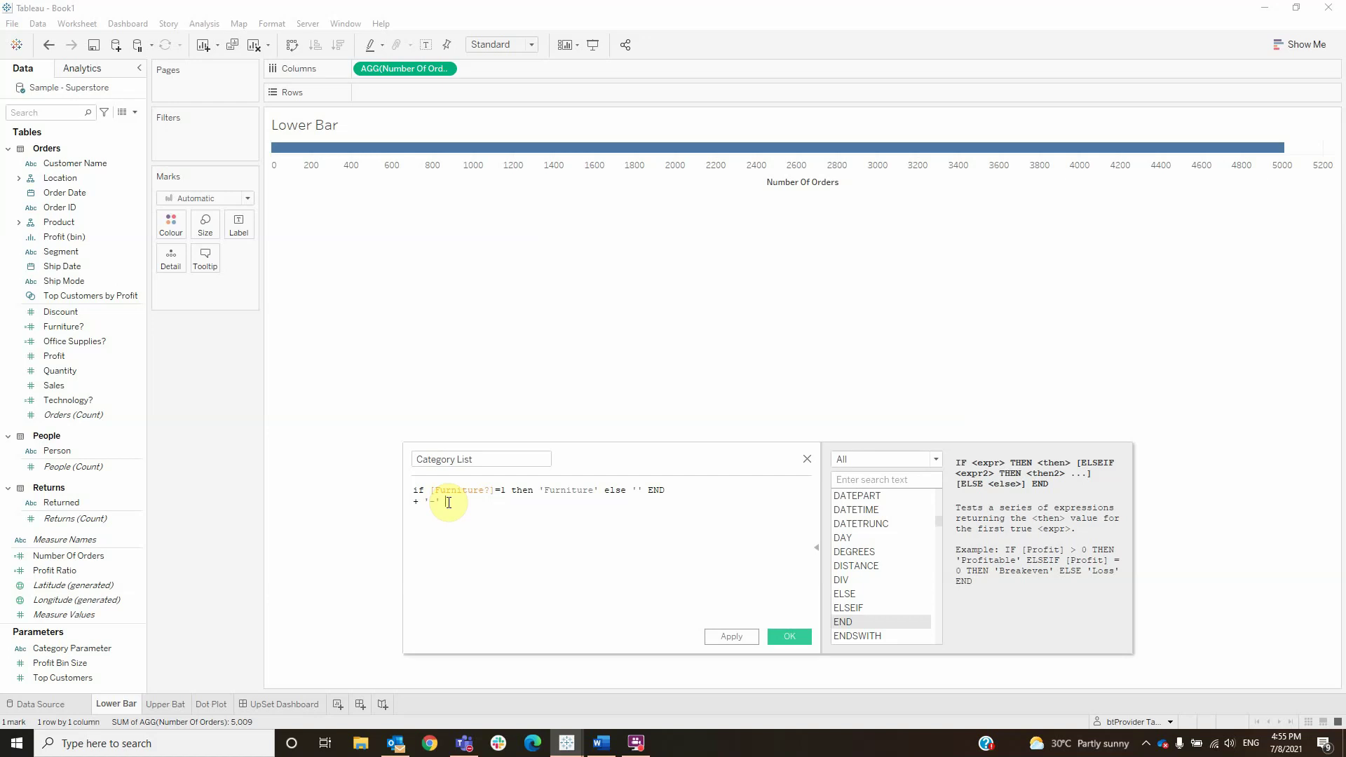
pyautogui.press('Return')
pyautogui.write("if [Office Supplies?]=1 then 'Office Supplies' else '' end")
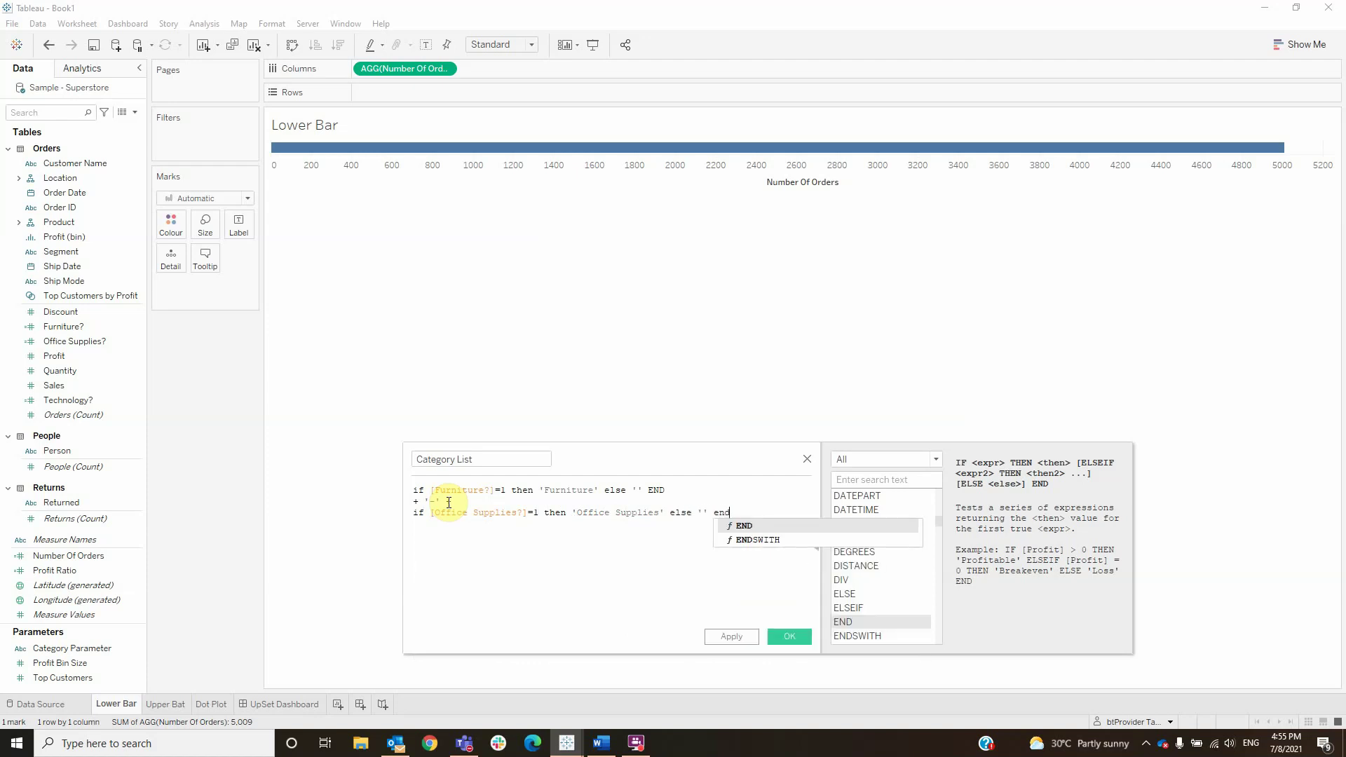
pyautogui.press('Return')
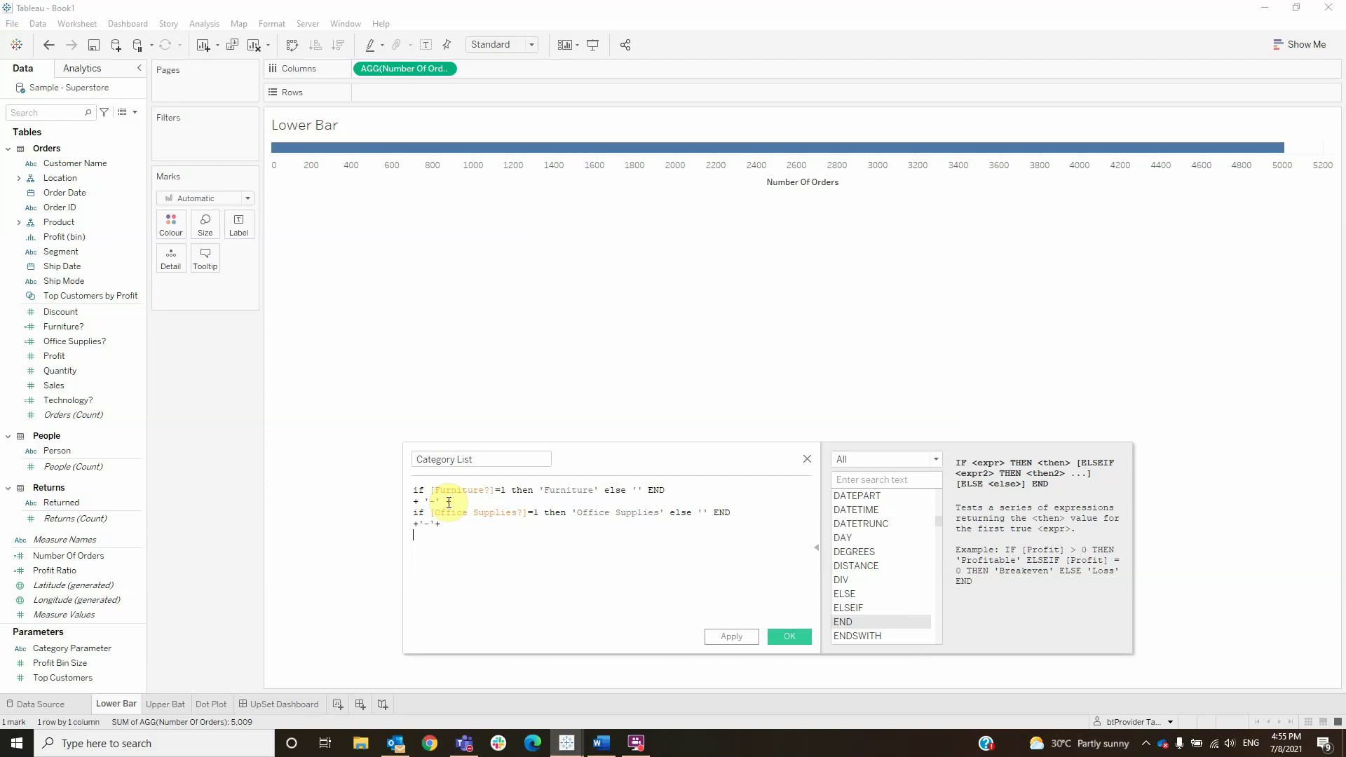
# - Finish the Category List formula with the line if [Technology?]=1 then 'Technology' else '' end
pyautogui.write('if')
pyautogui.write('[')
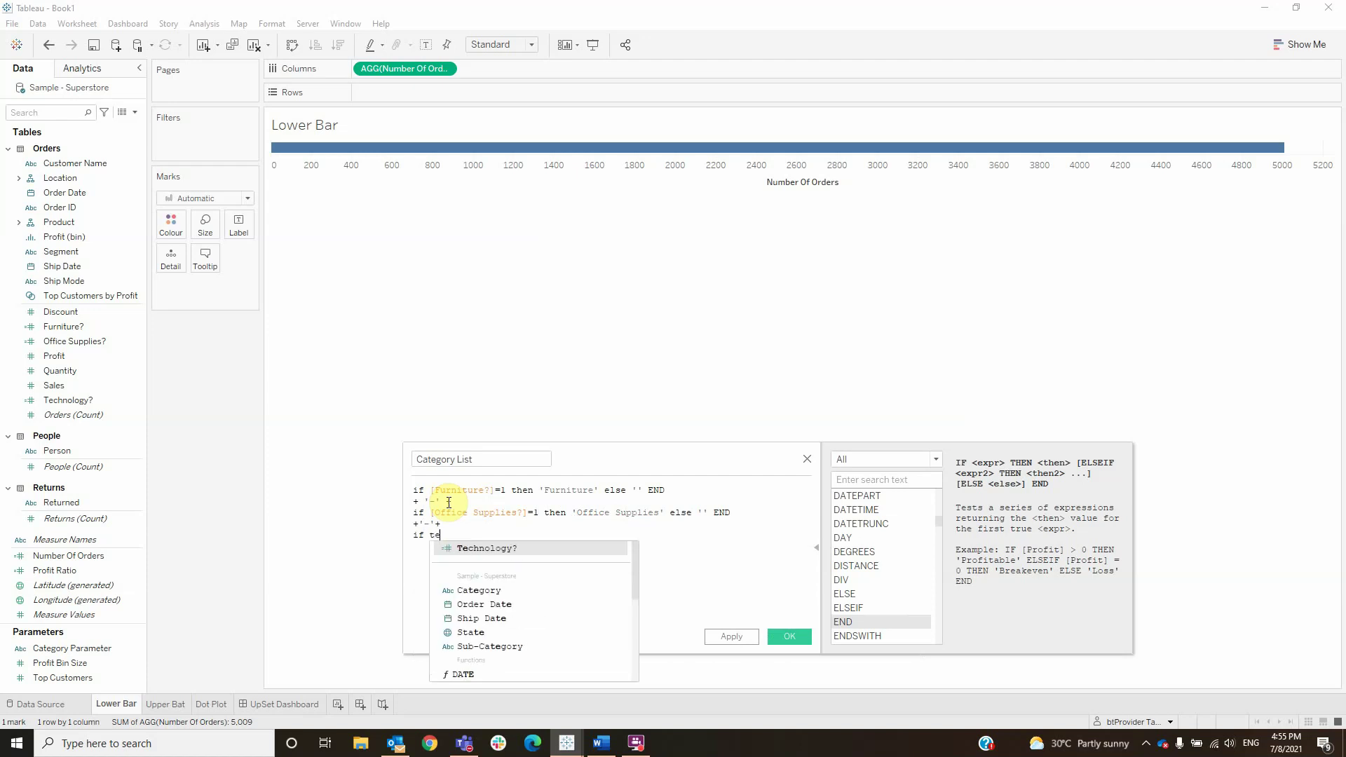
pyautogui.press('Return')
pyautogui.write('=1 t')
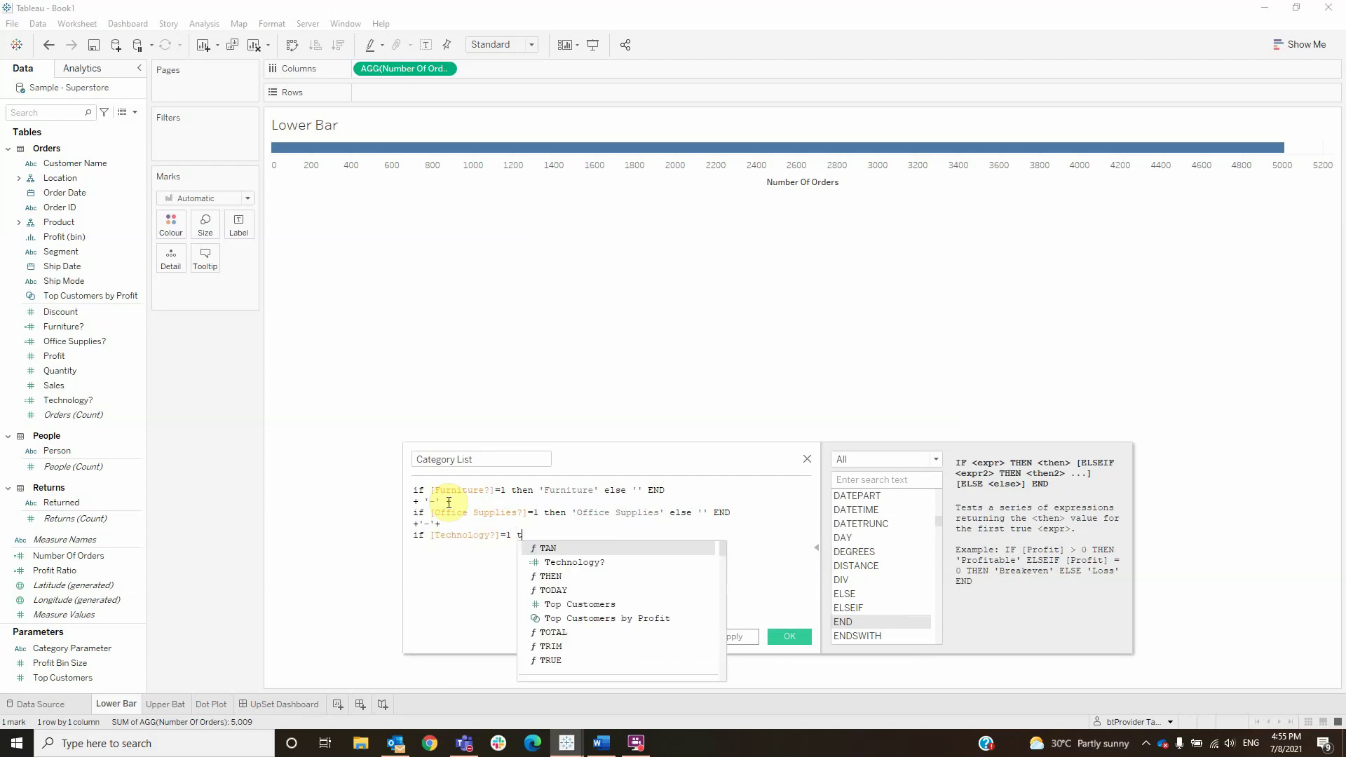
pyautogui.write("hen 'Techn ")
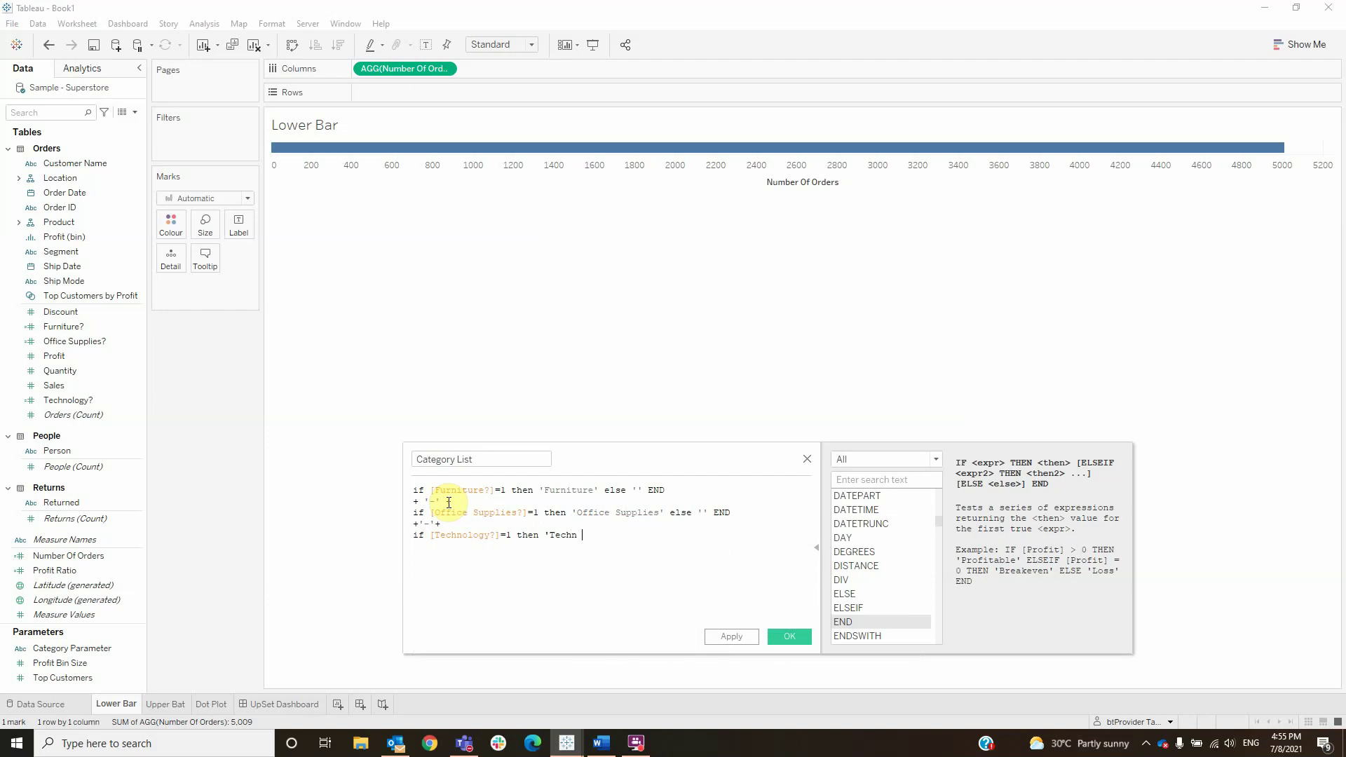
pyautogui.write('ology')
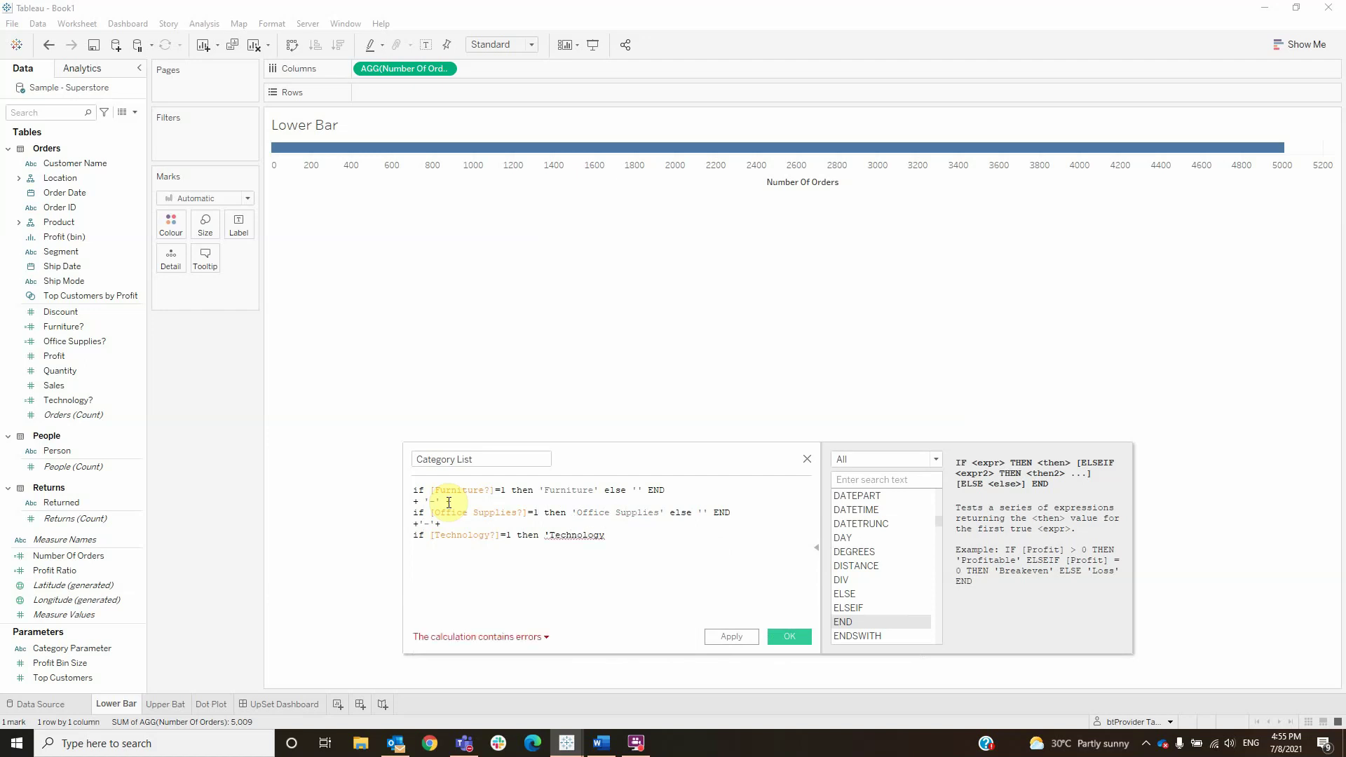
pyautogui.write("' e")
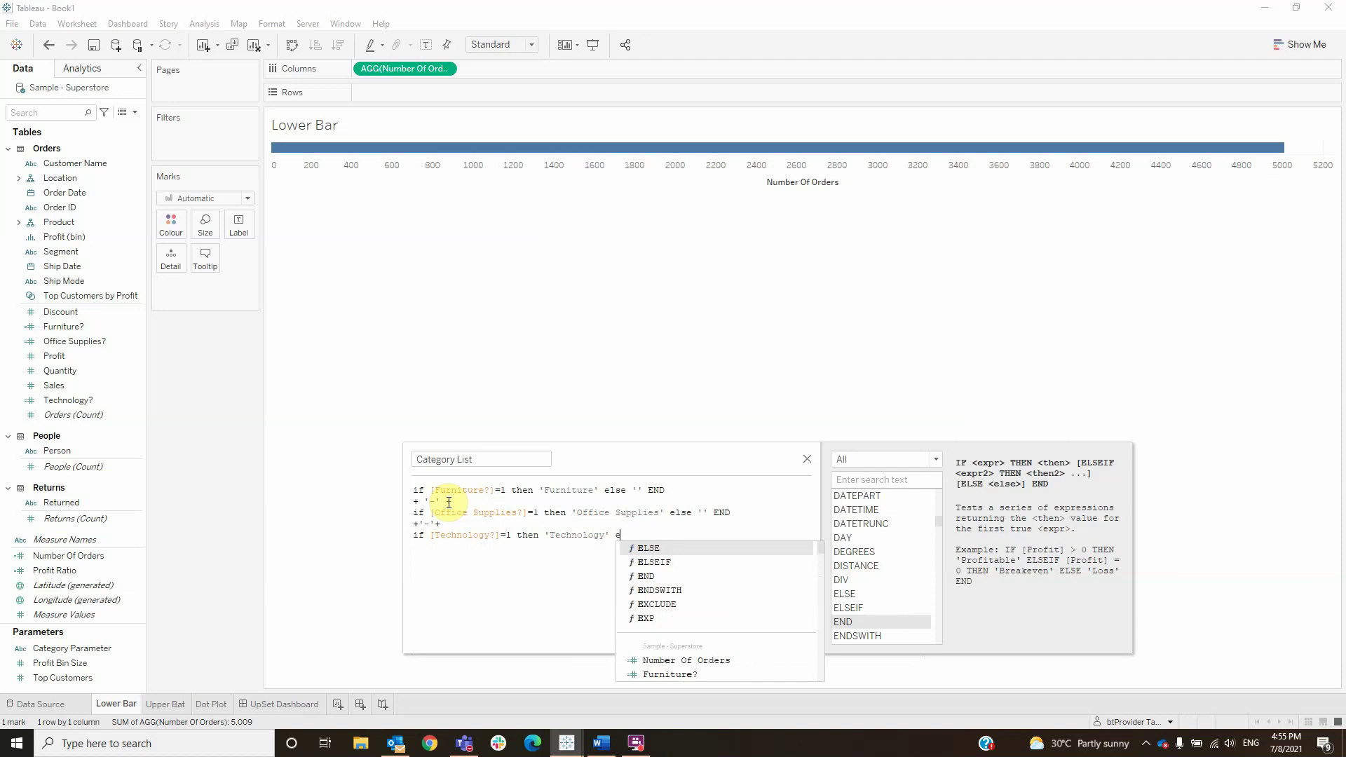
pyautogui.write("lese '' ens")
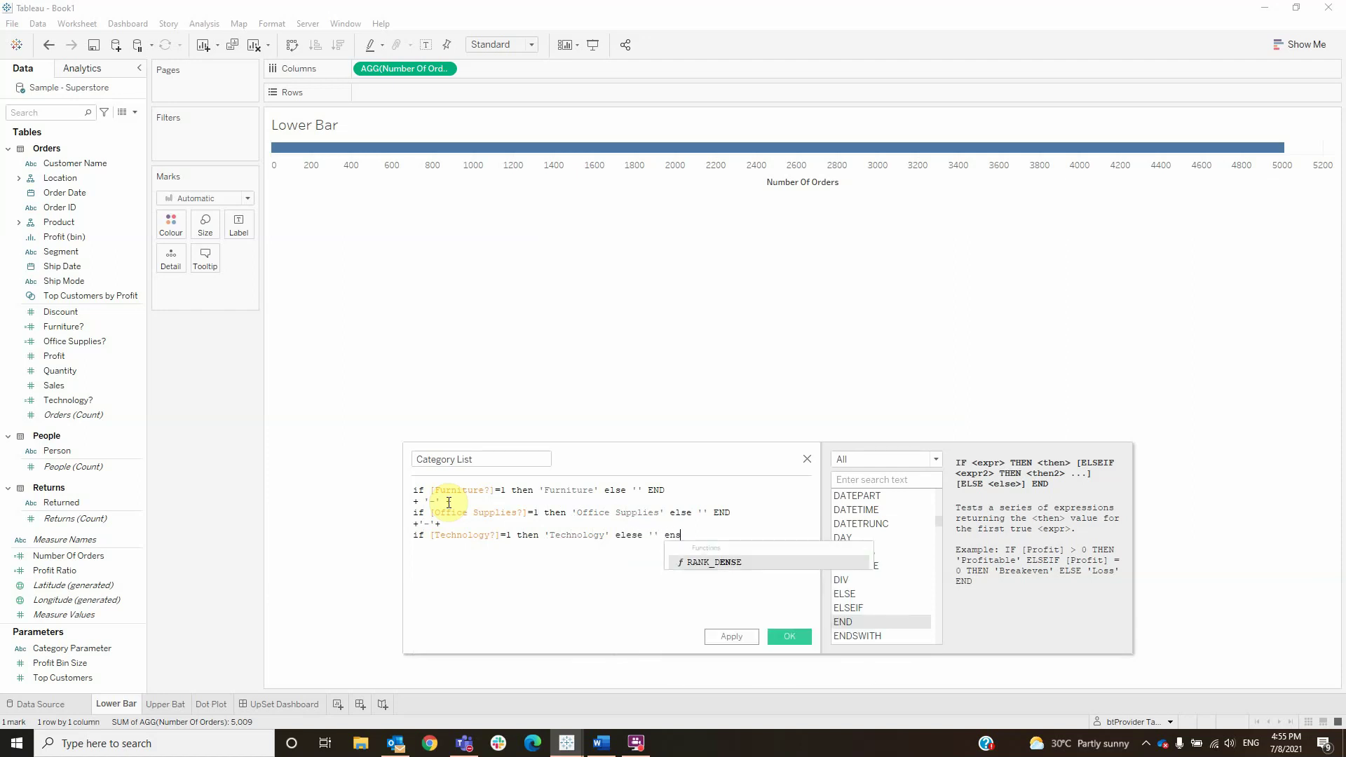
pyautogui.press('BackSpace')
pyautogui.write('d')
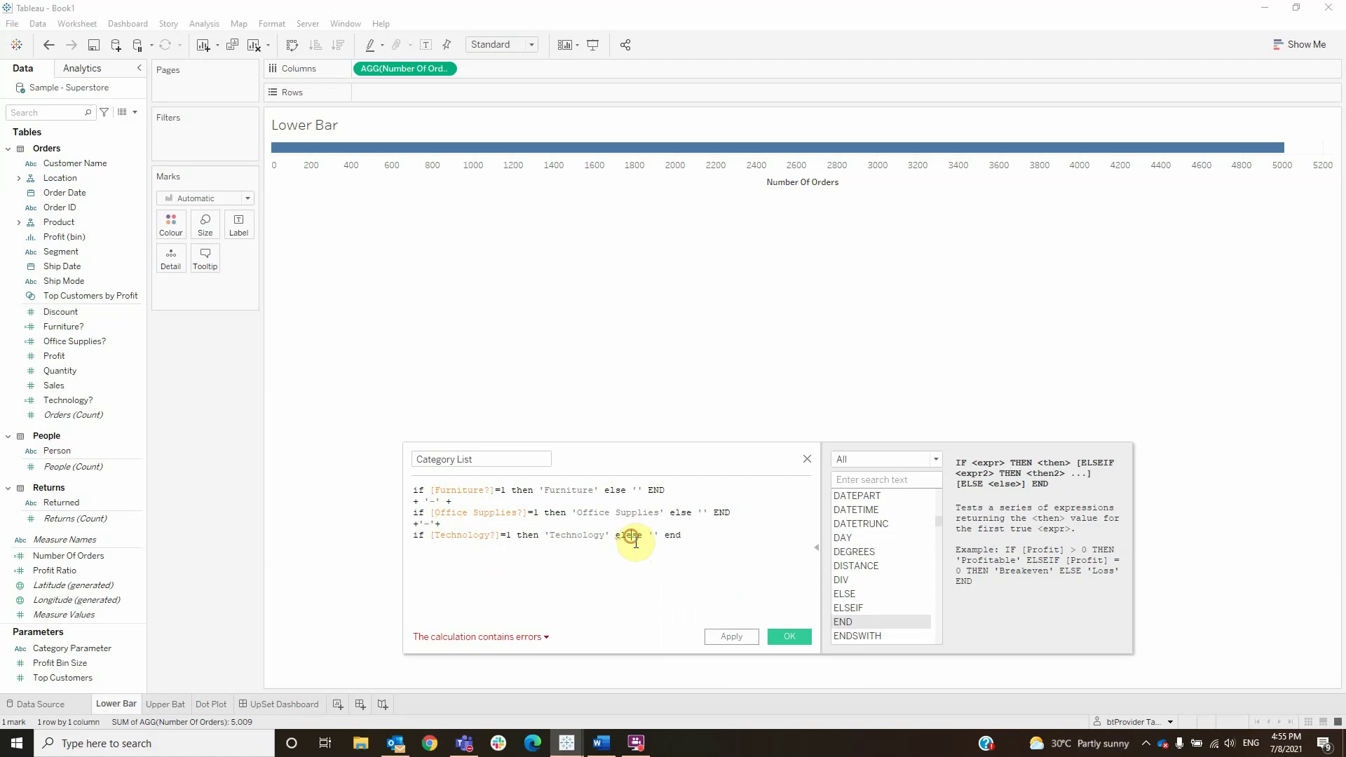
pyautogui.click(636, 545)
pyautogui.press('BackSpace')
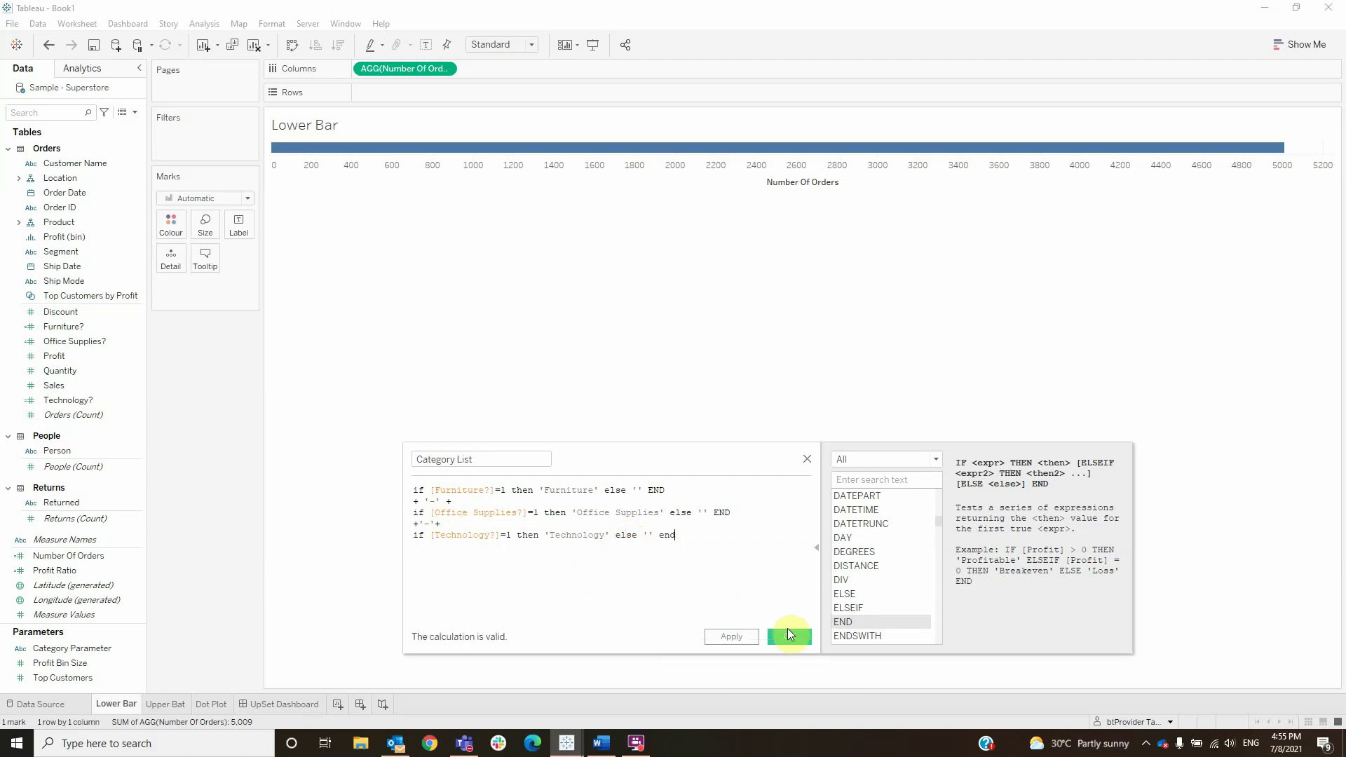
# - Save the Category List calculated field and place it on Rows of the Lower Bar sheet
pyautogui.click(801, 638)
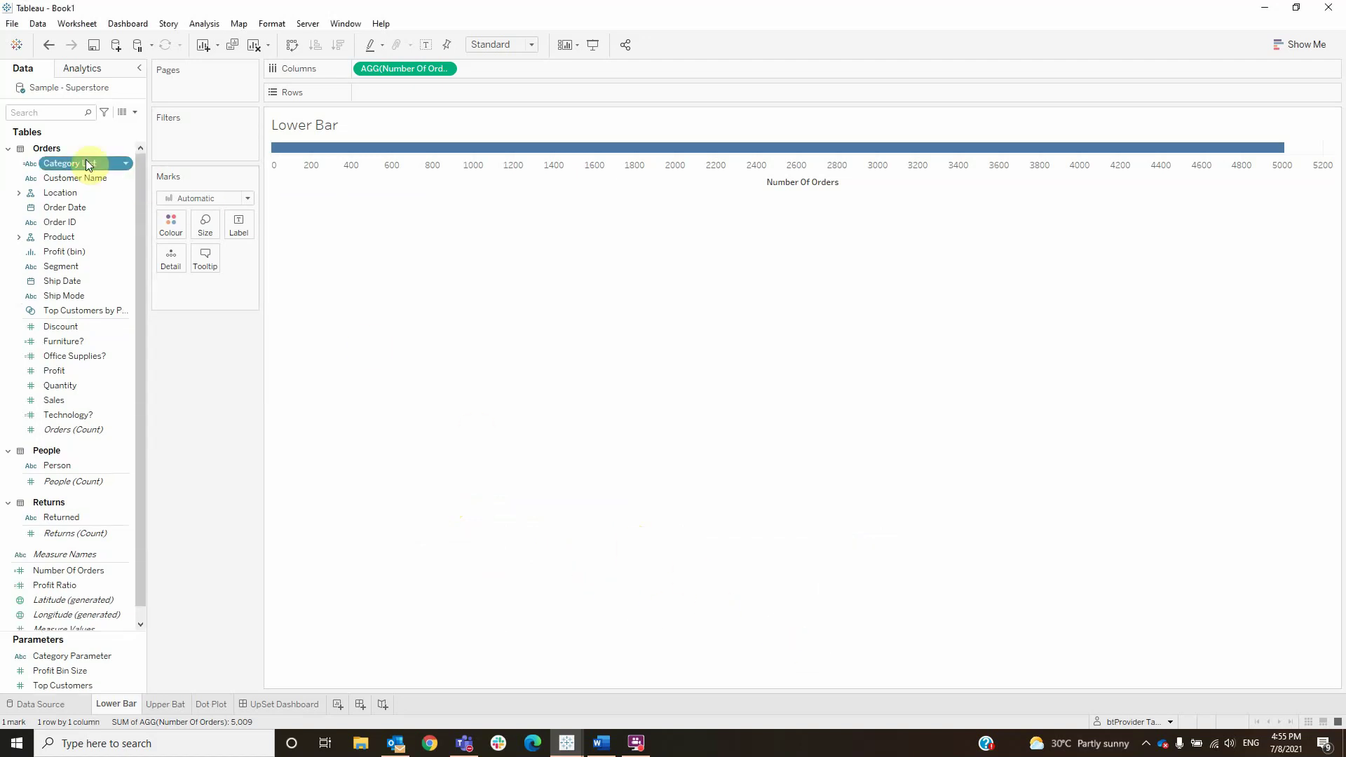
pyautogui.moveTo(85, 162); pyautogui.dragTo(425, 92)
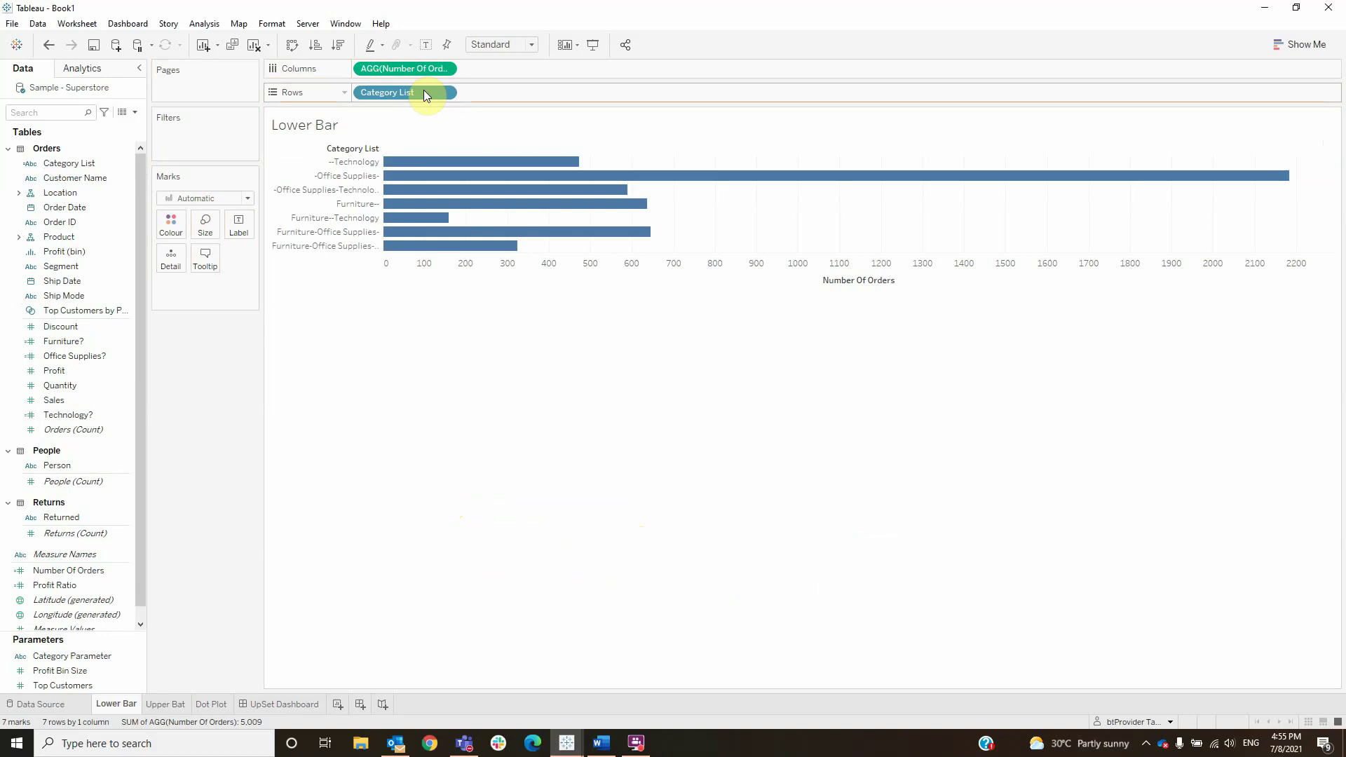
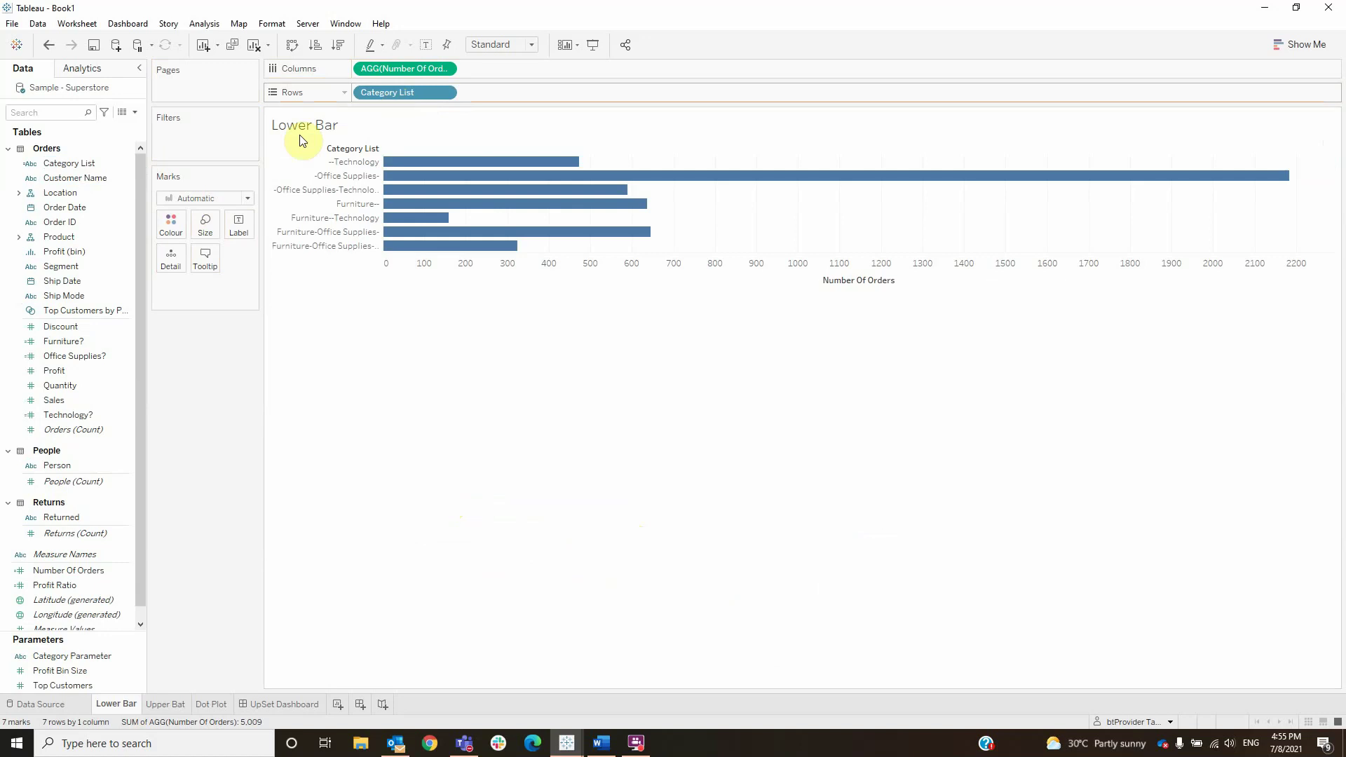
# - Start a calculated field named Color Concat whose formula opens with if and the CONTAINS function
pyautogui.click(135, 112)
pyautogui.click(116, 123)
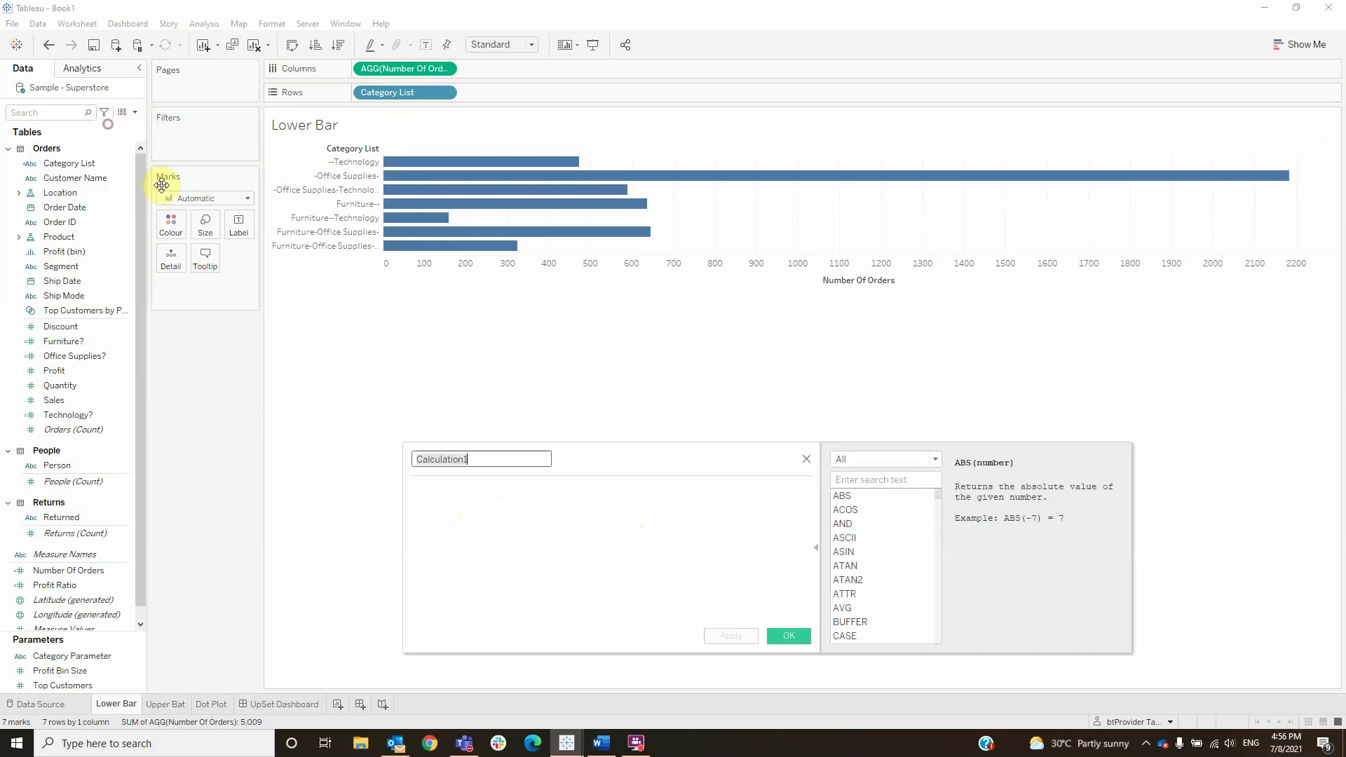
pyautogui.write('Color Concat')
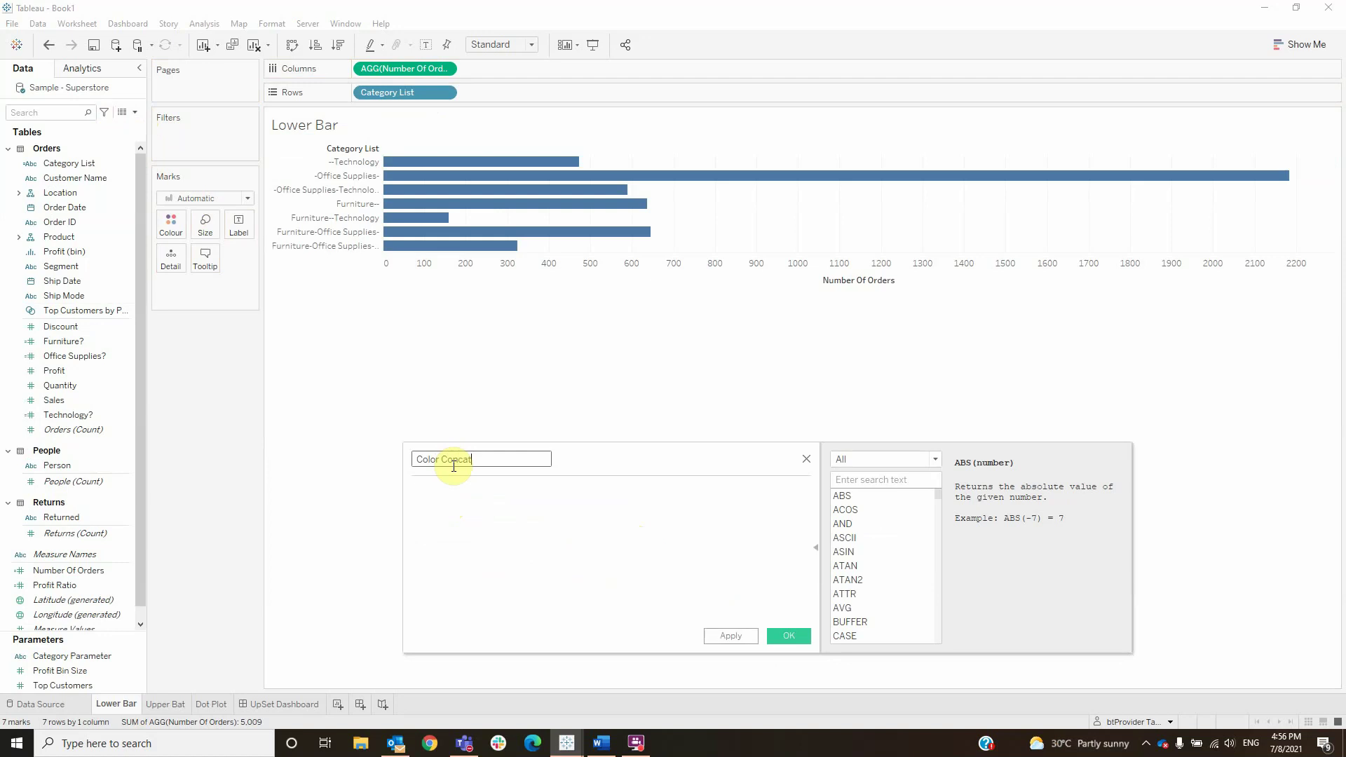
pyautogui.press('Tab')
pyautogui.write('if fur')
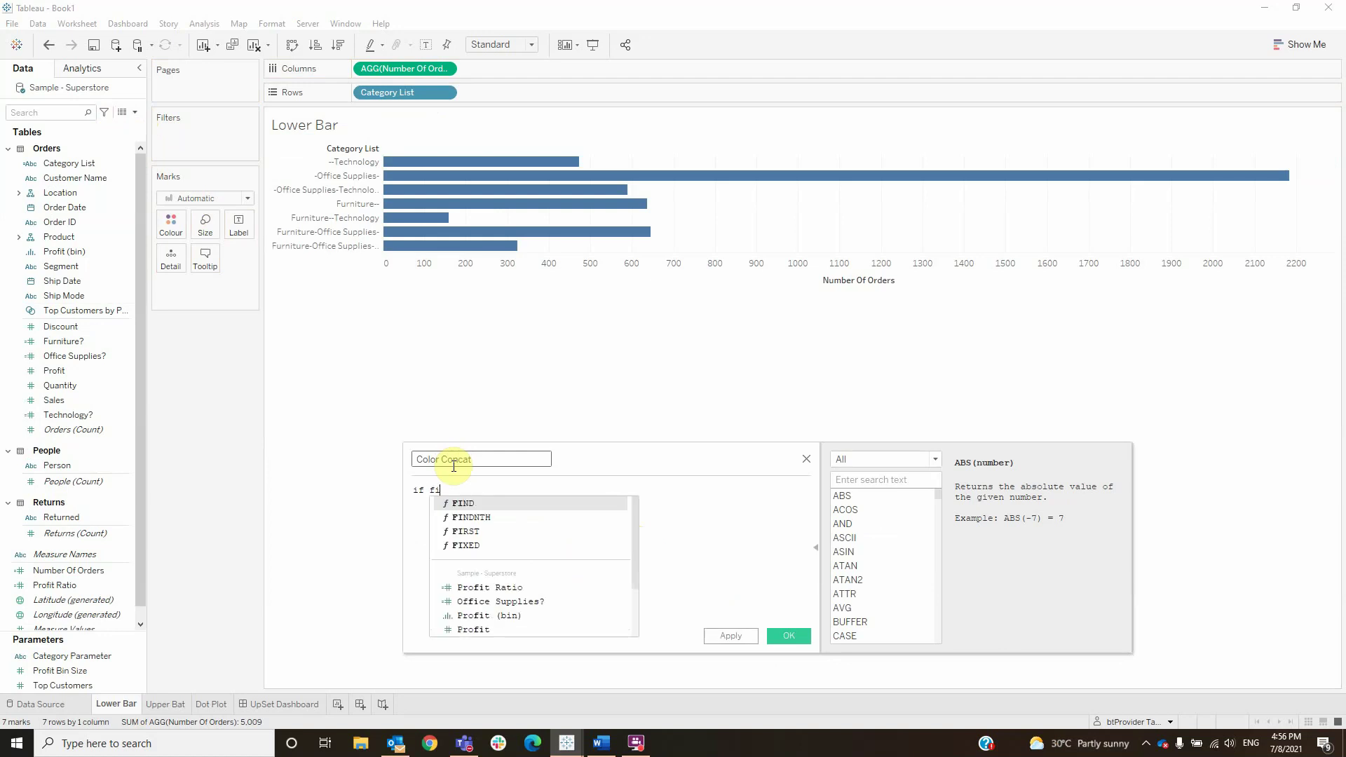
pyautogui.press('BackSpace')
pyautogui.press('BackSpace')
pyautogui.press('BackSpace')
pyautogui.write('con')
pyautogui.press('Return')
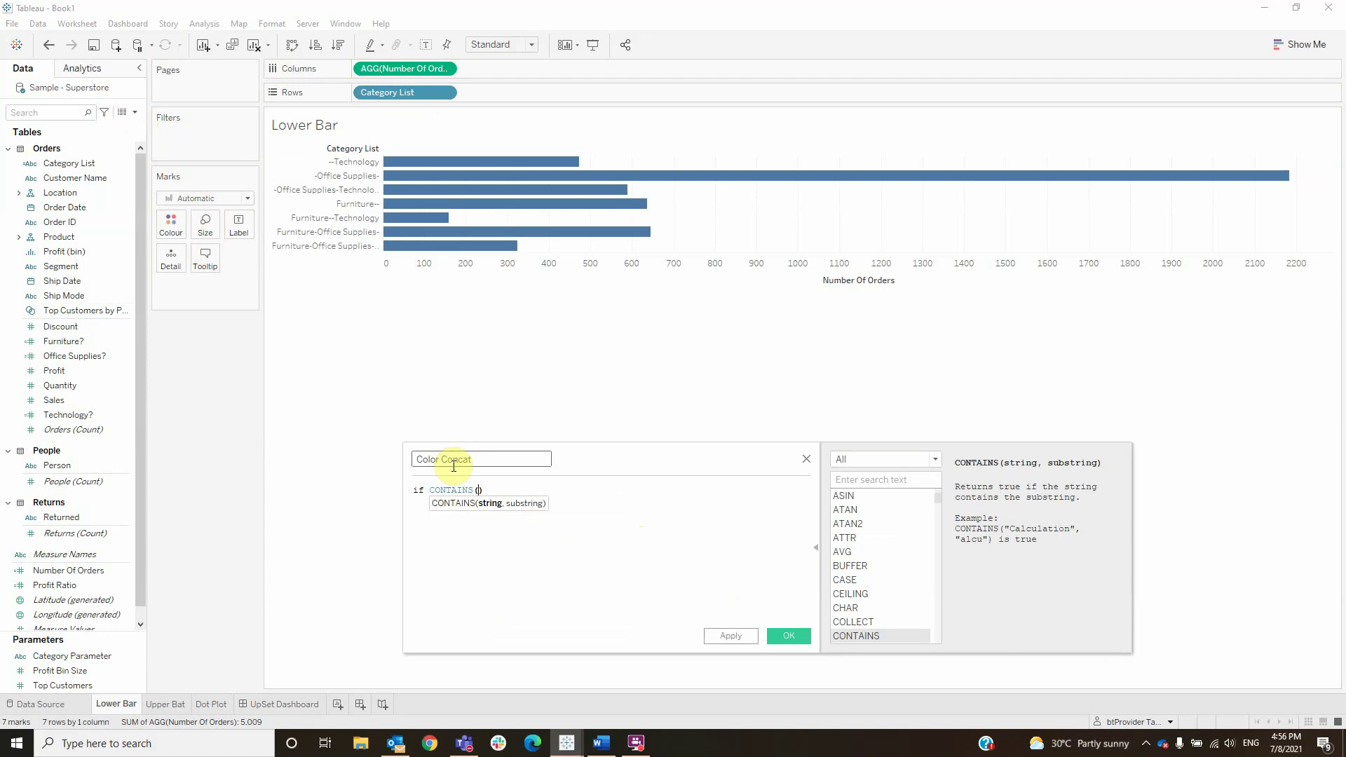
# - Give the CONTAINS function the arguments [Category List] and [Category Parameter]
pyautogui.write('cate')
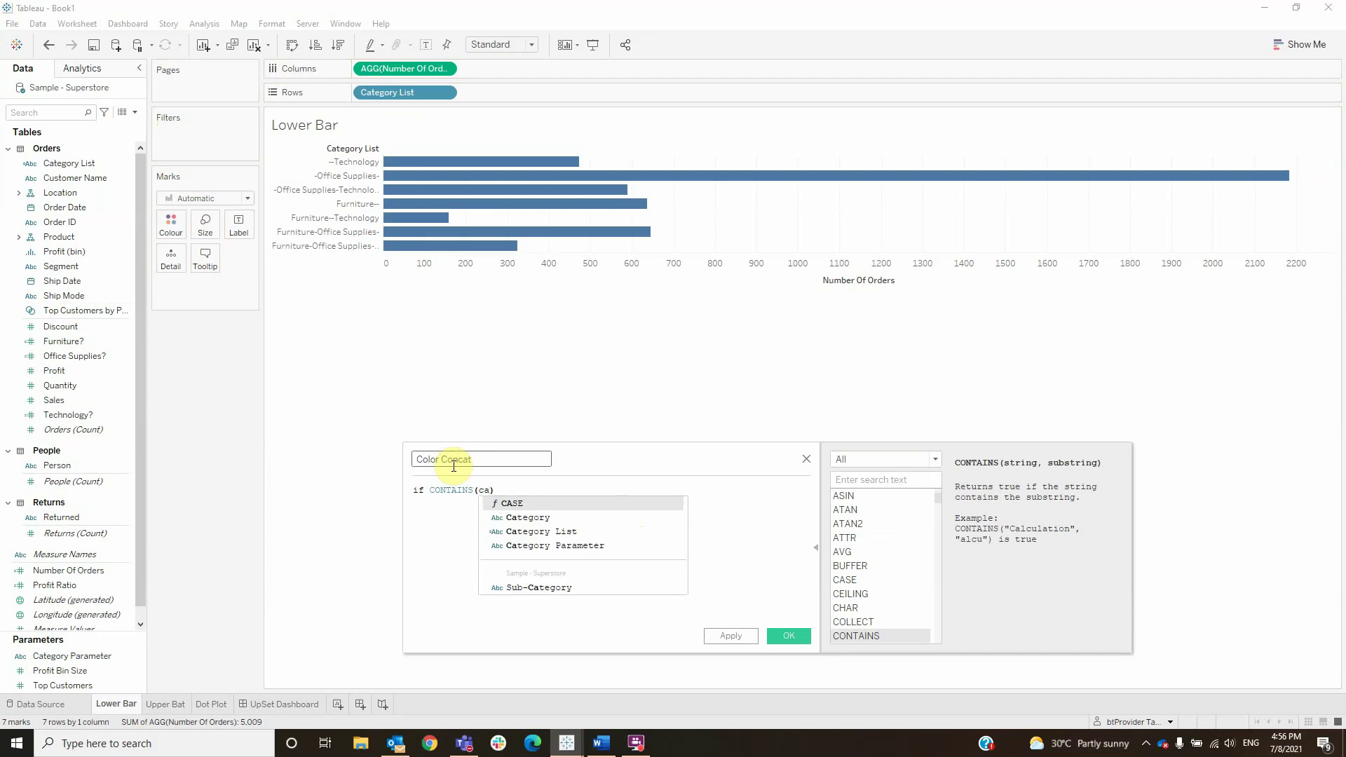
pyautogui.press('Down')
pyautogui.press('Return')
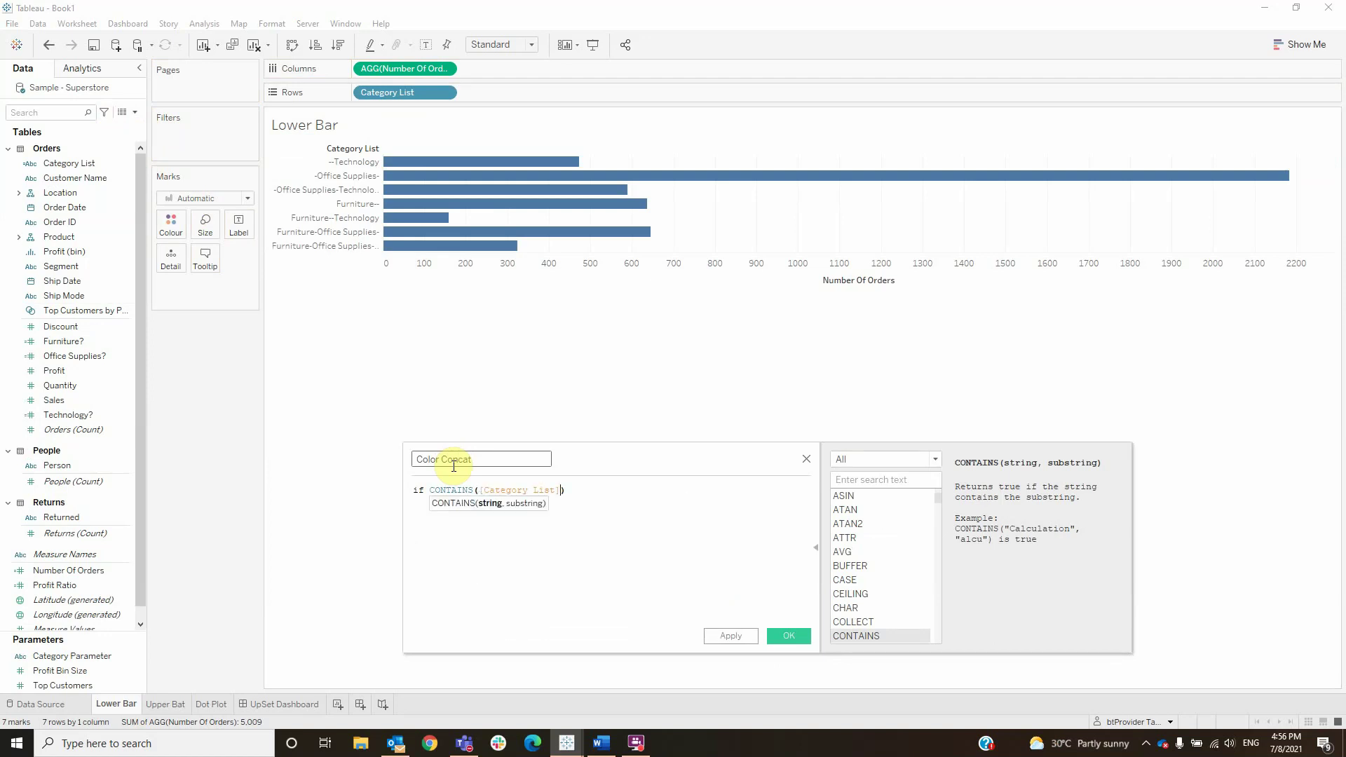
pyautogui.write(', cate')
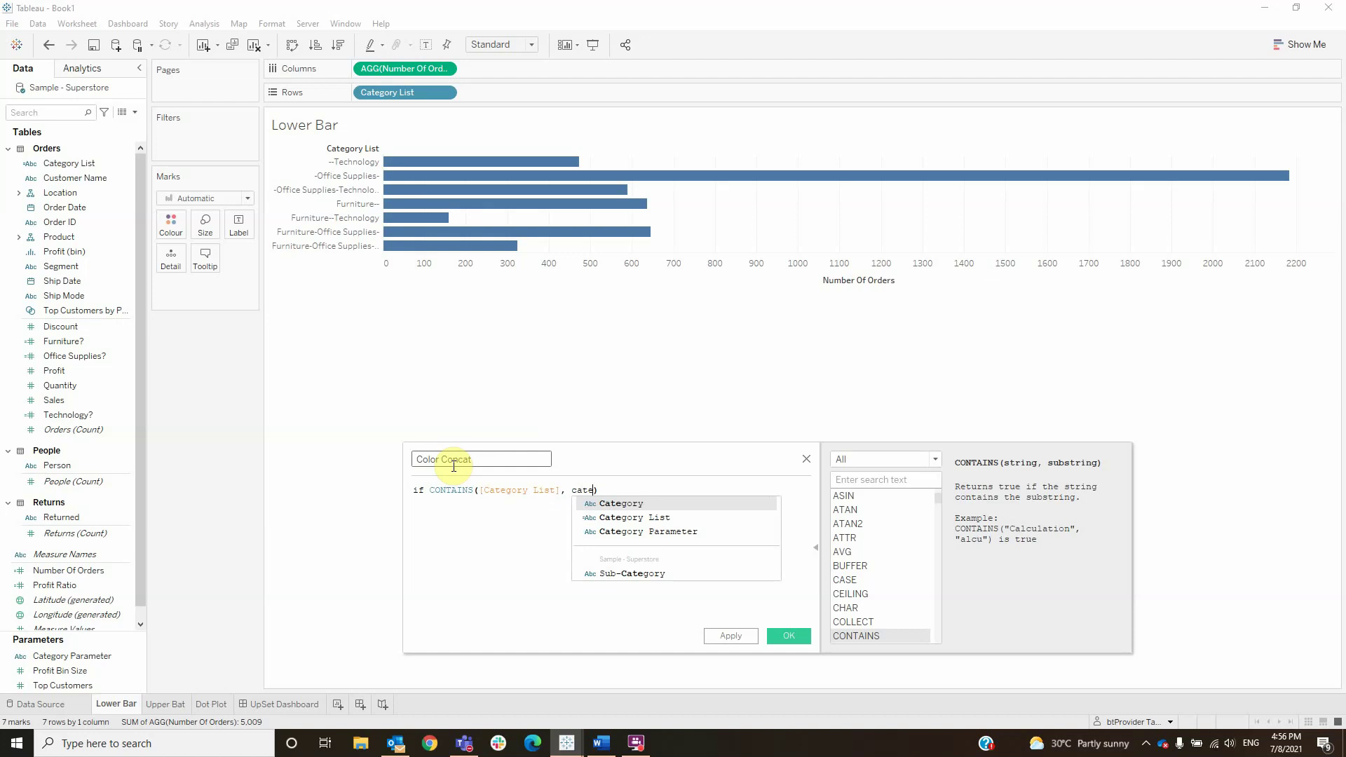
pyautogui.press('Down')
pyautogui.press('Down')
pyautogui.press('Return')
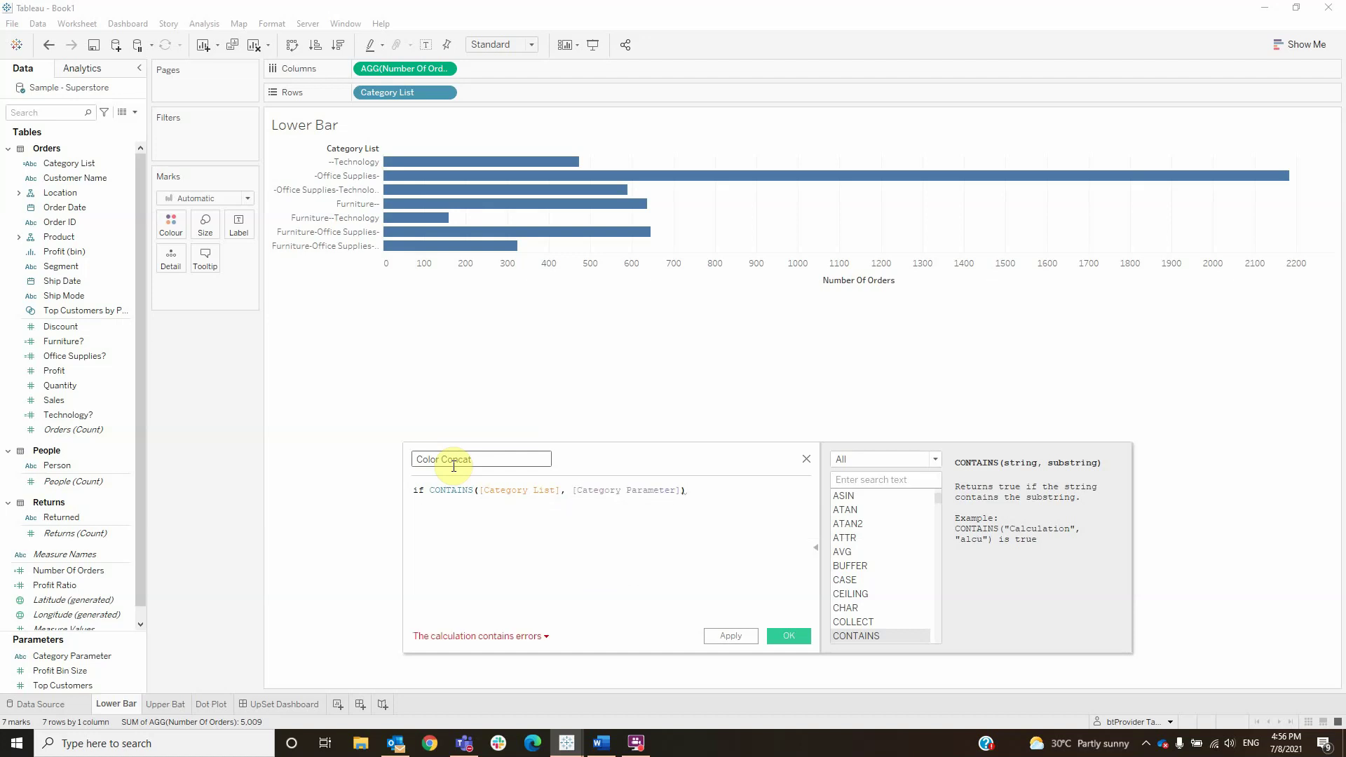
# - Complete the Color Concat formula with then 'Selected' else 'Unselected' end and save the field
pyautogui.write('then')
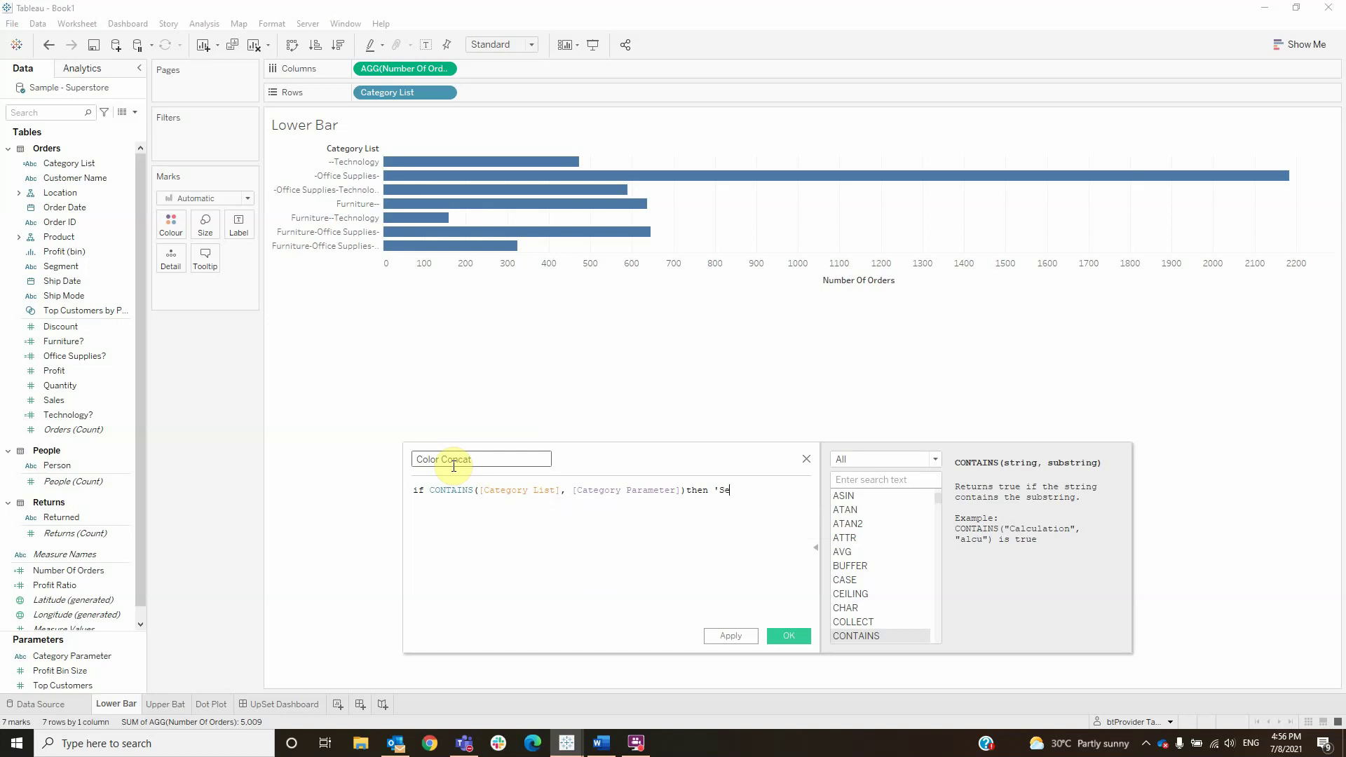
pyautogui.write("'Selected' e")
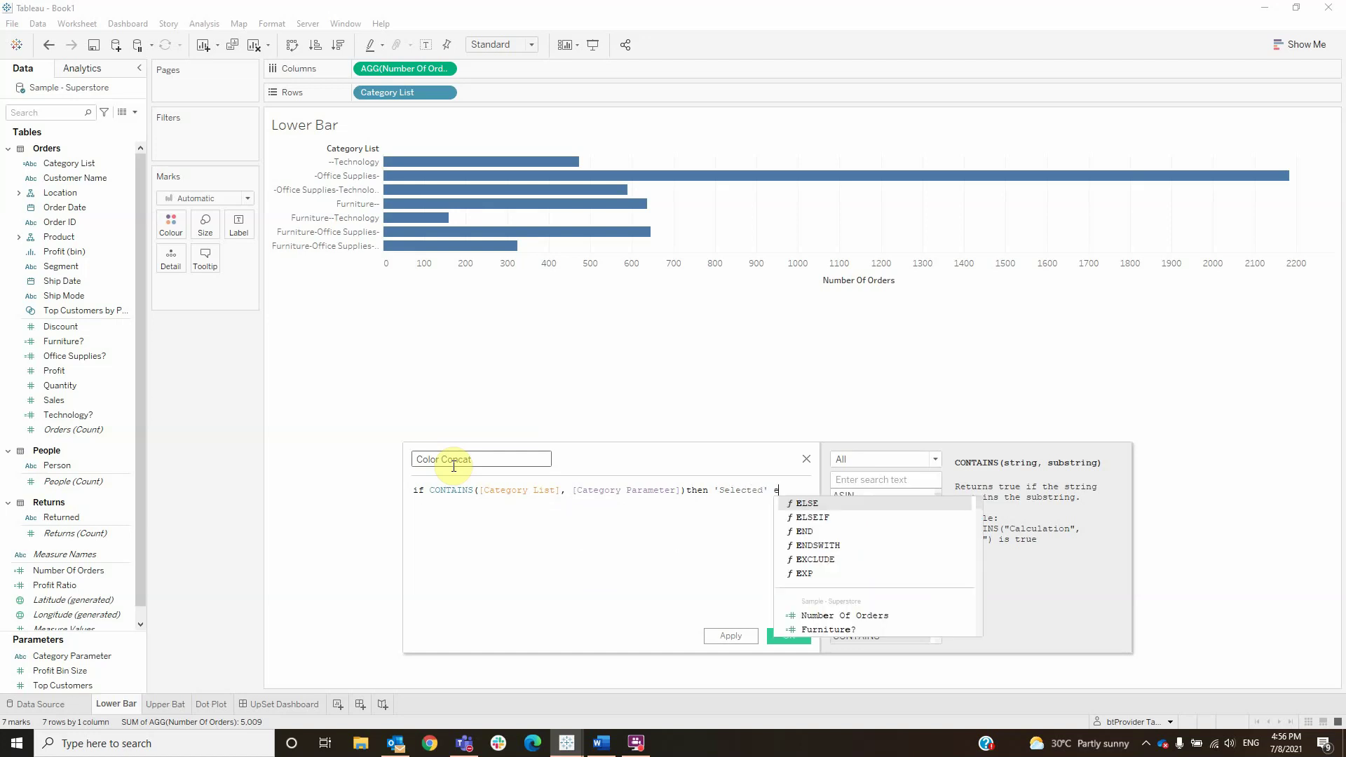
pyautogui.write("lse 'Unselected' end")
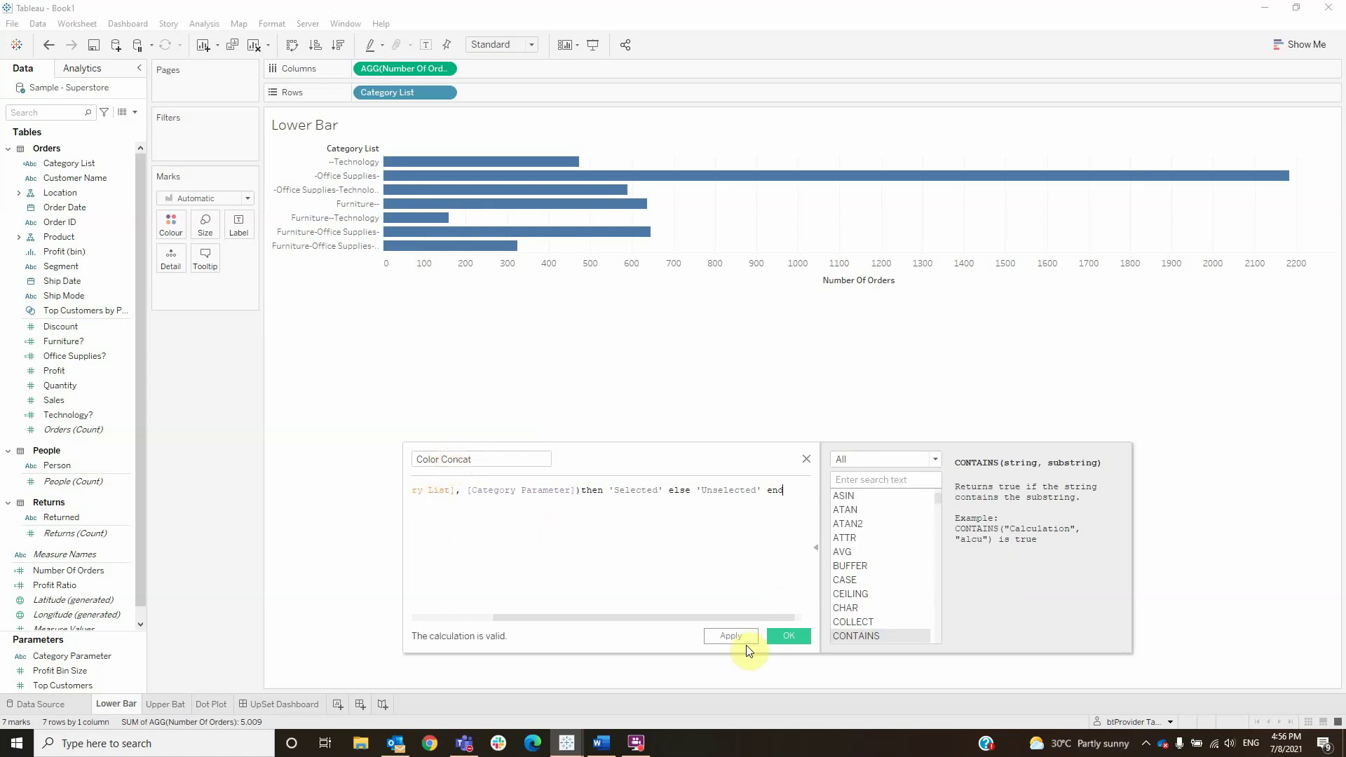
pyautogui.click(788, 636)
# - Colour the Lower Bar marks by Color Concat and assign grey to the Unselected value
pyautogui.moveTo(97, 188); pyautogui.dragTo(171, 231)
pyautogui.rightClick(209, 284)
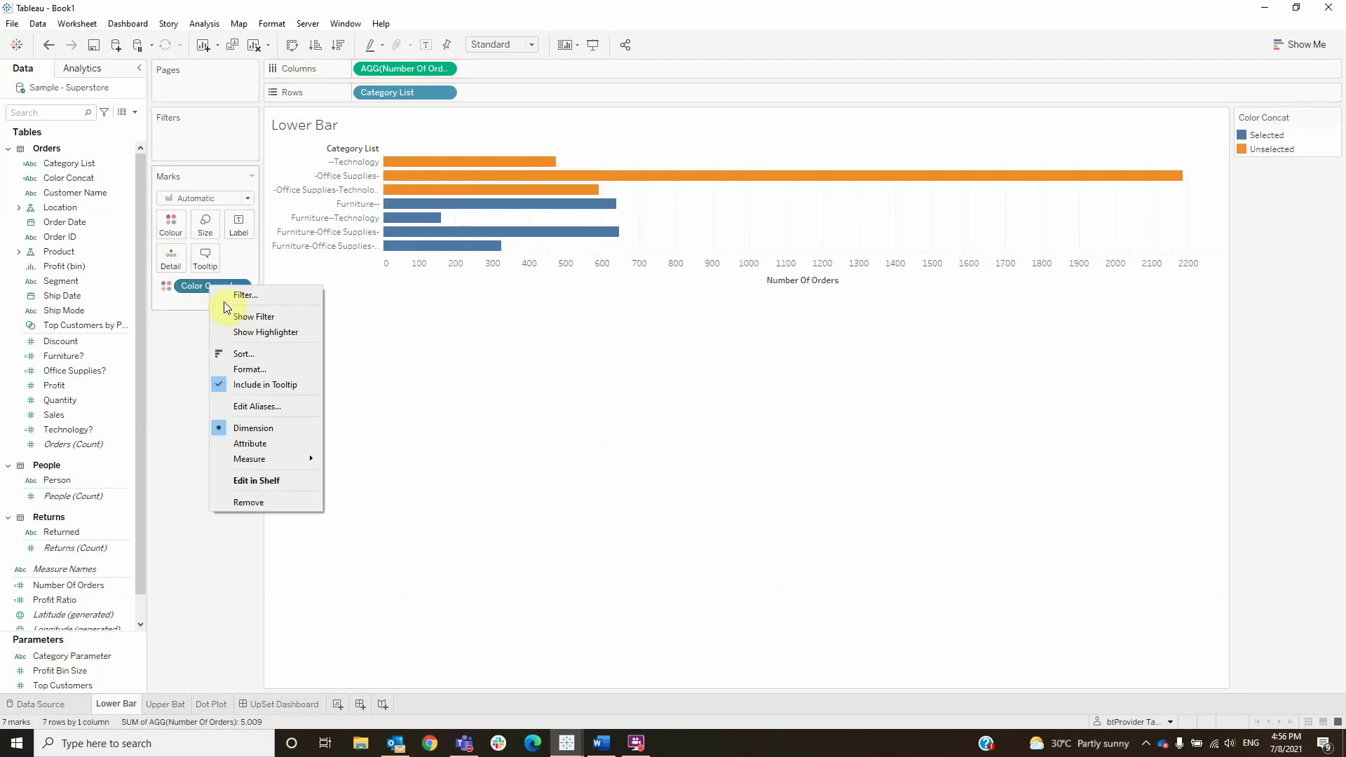
pyautogui.click(170, 224)
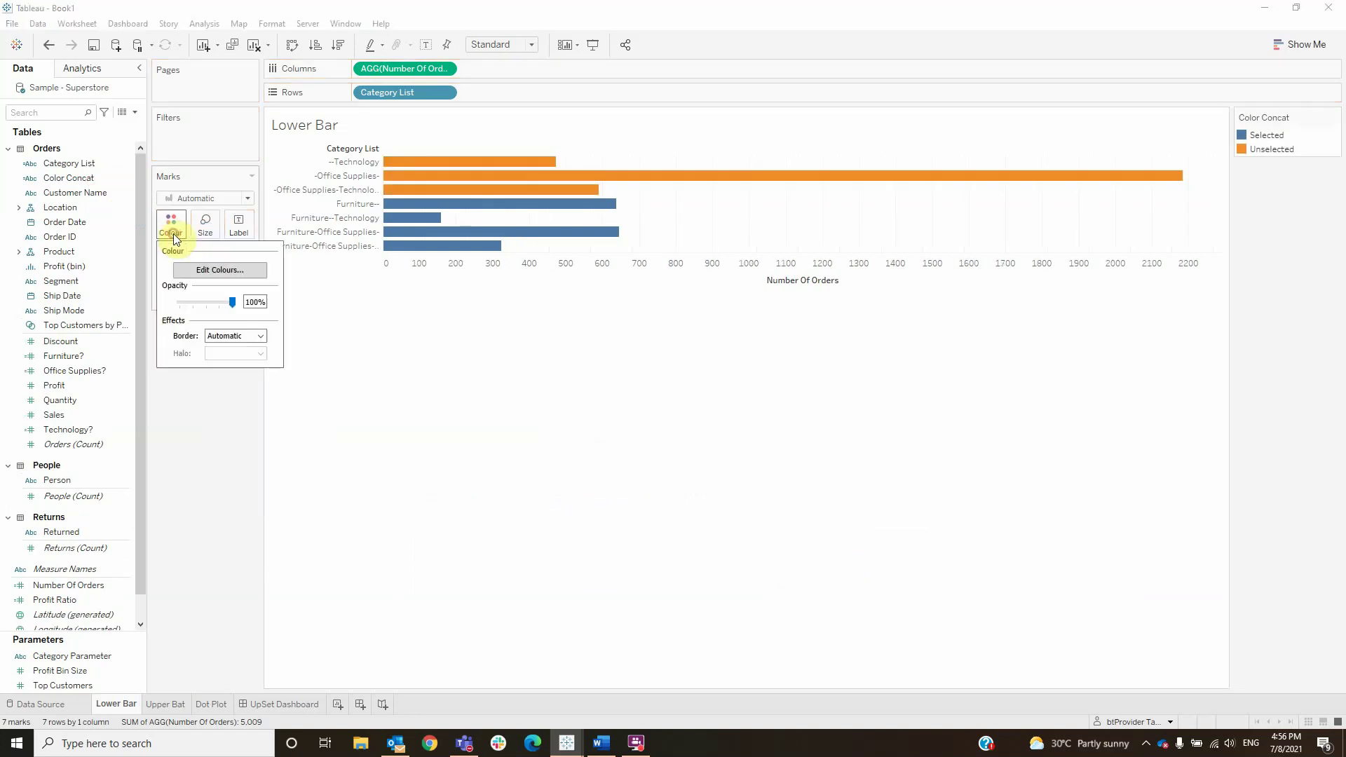
pyautogui.click(204, 269)
pyautogui.click(519, 268)
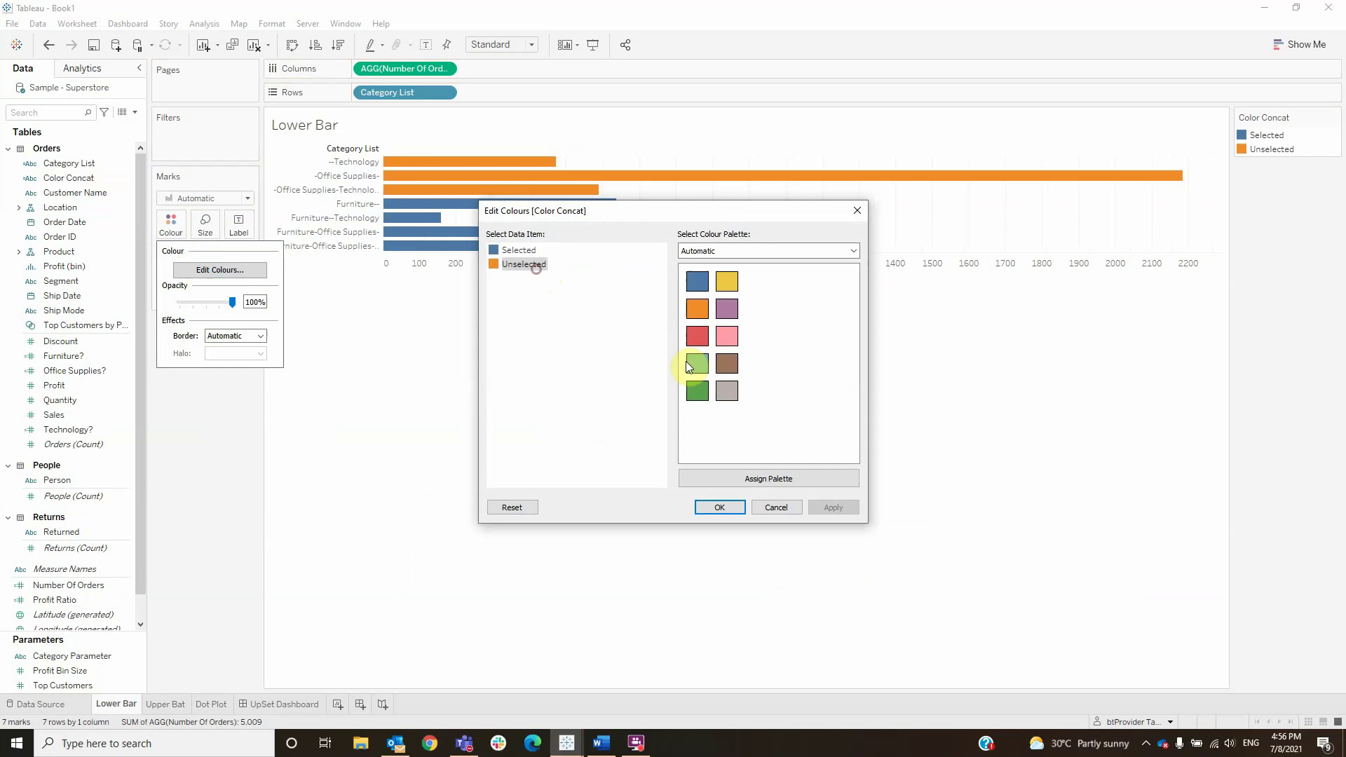
pyautogui.click(729, 391)
pyautogui.click(722, 509)
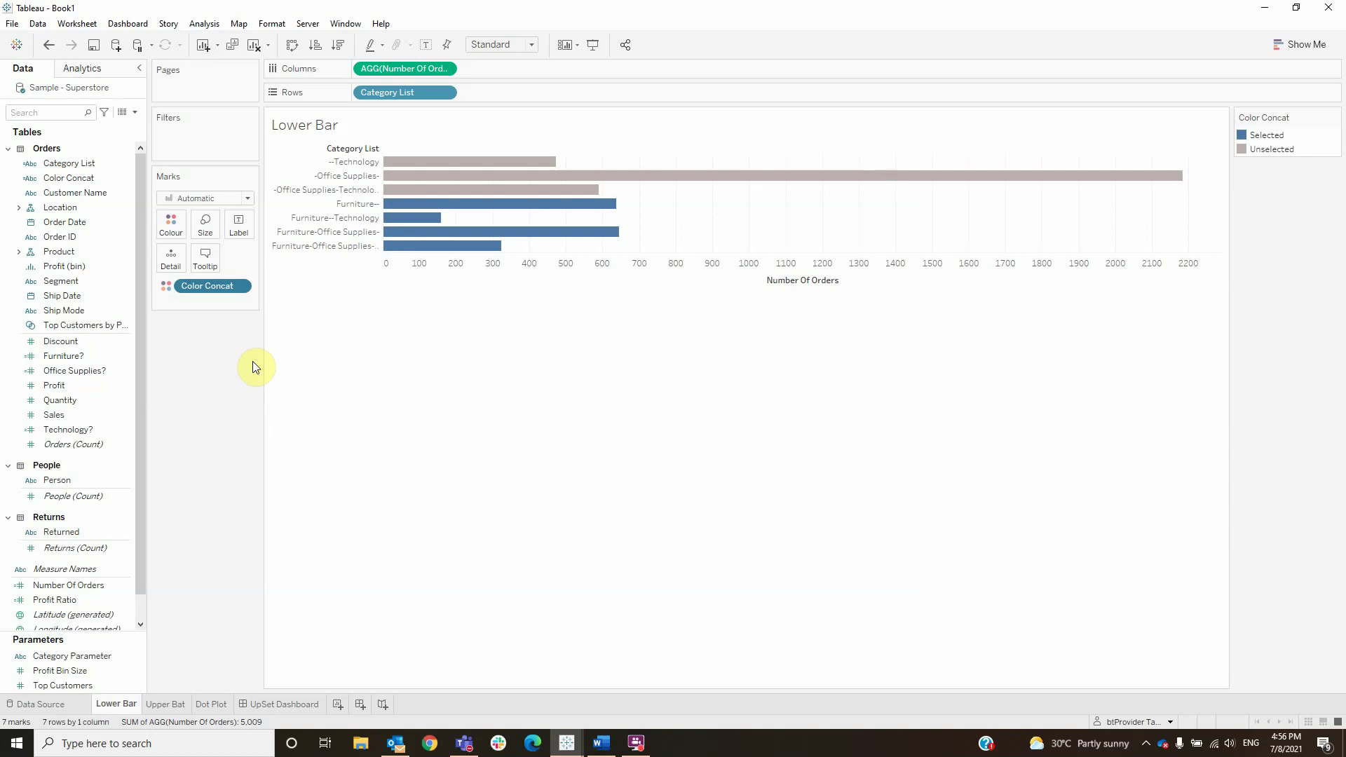
# - Hide the Category List row headers on the Lower Bar chart
pyautogui.rightClick(325, 255)
pyautogui.click(338, 223)
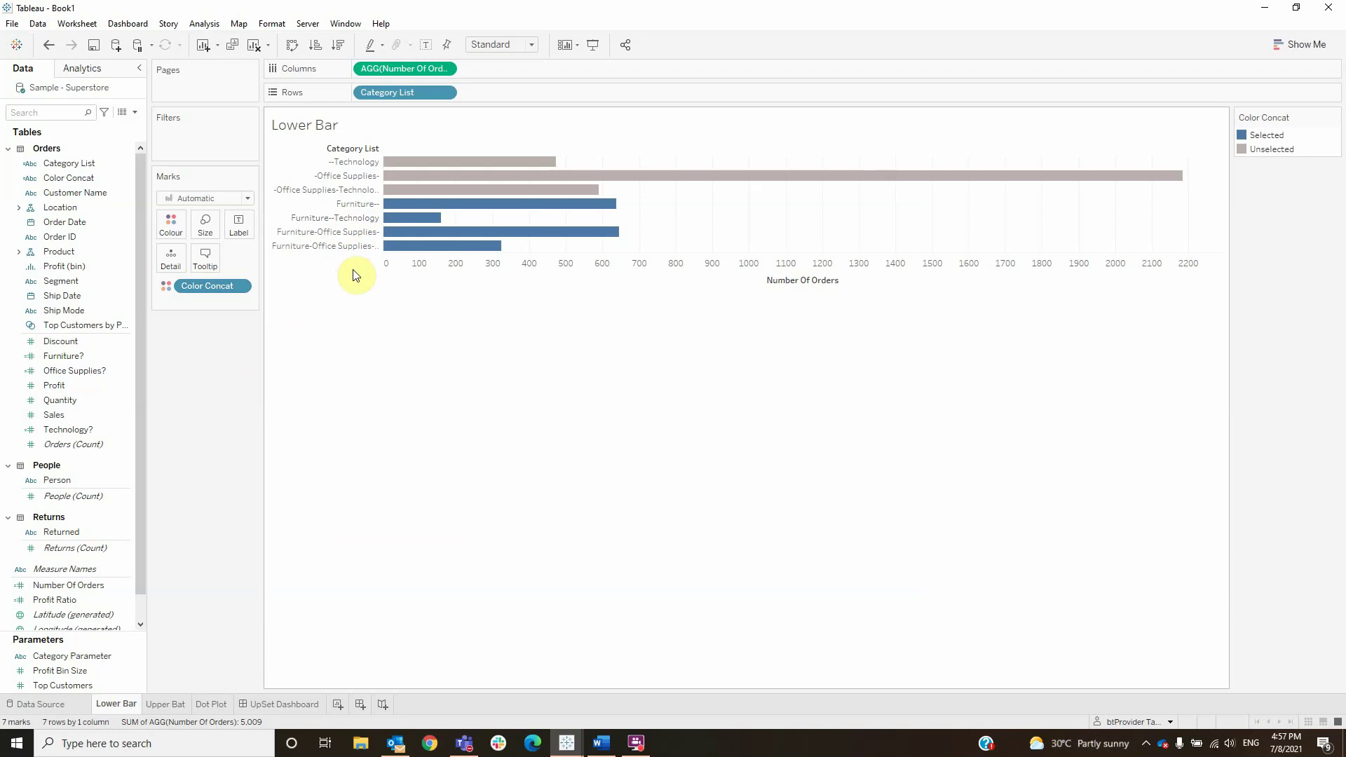
pyautogui.rightClick(347, 233)
pyautogui.click(382, 326)
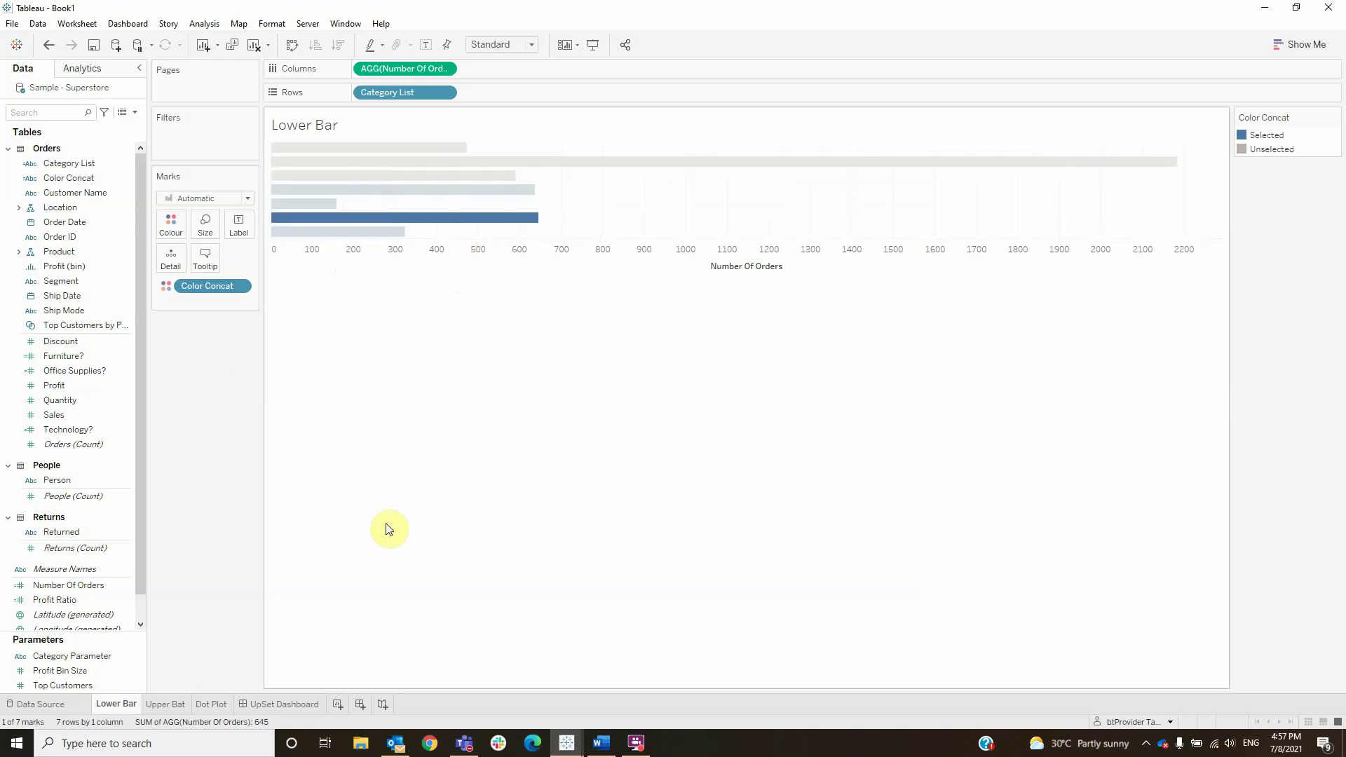
# - On the Upper Bat sheet, expand the Product hierarchy and place Category on Columns
pyautogui.click(166, 705)
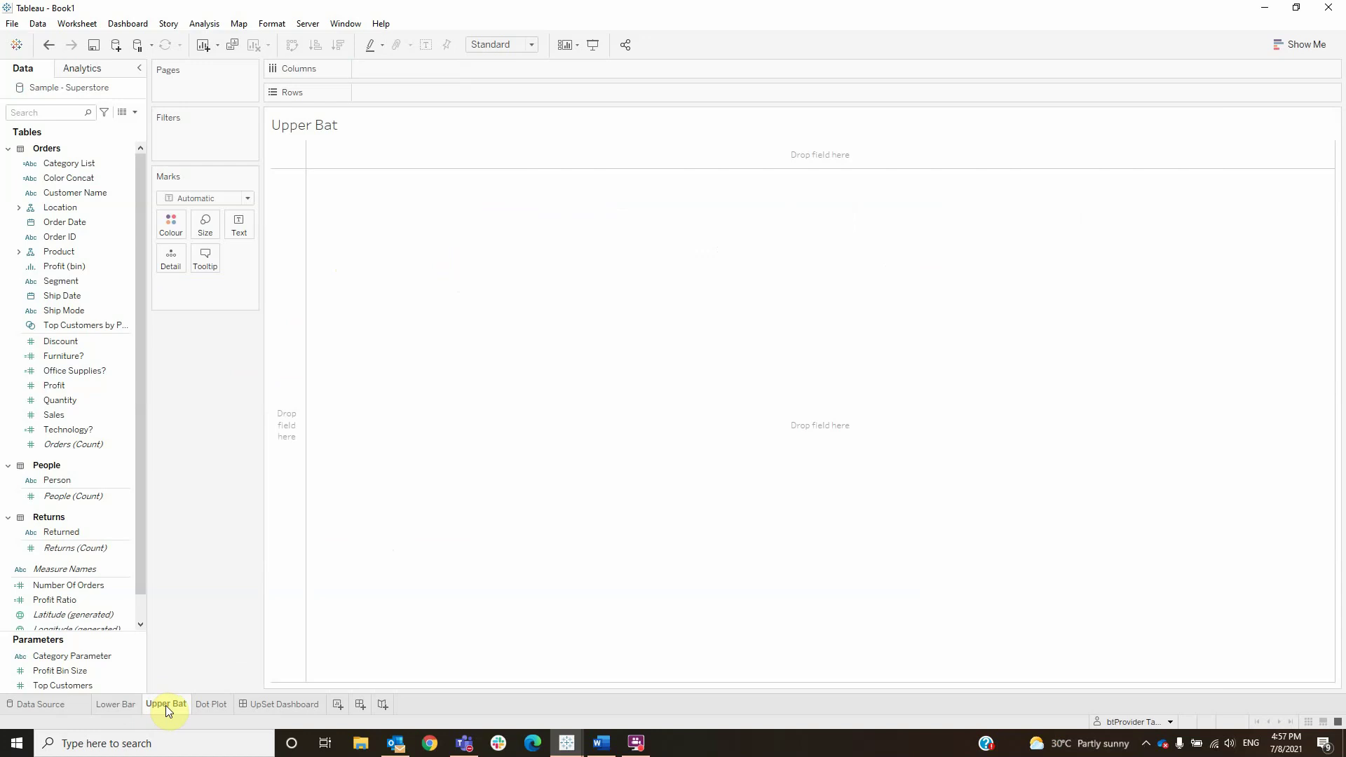
pyautogui.click(24, 326)
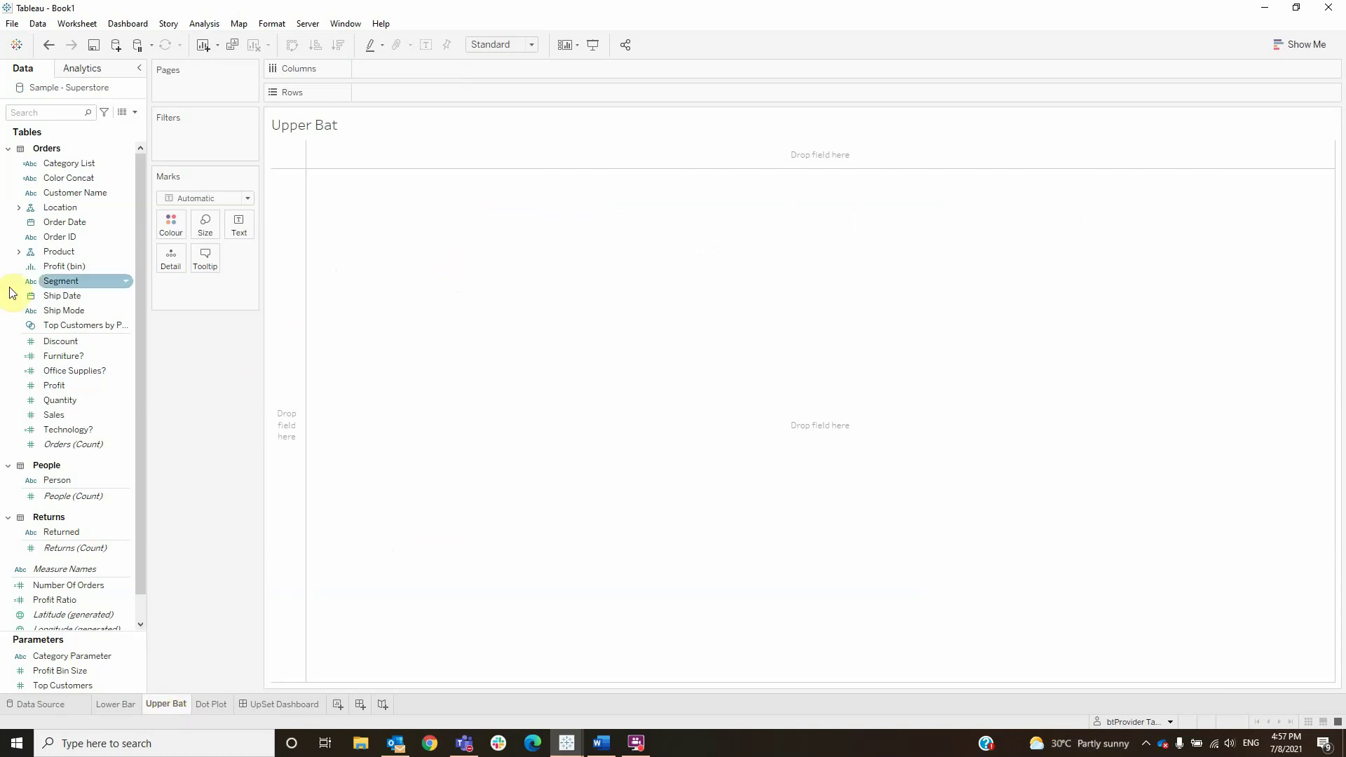
pyautogui.click(18, 207)
pyautogui.click(29, 297)
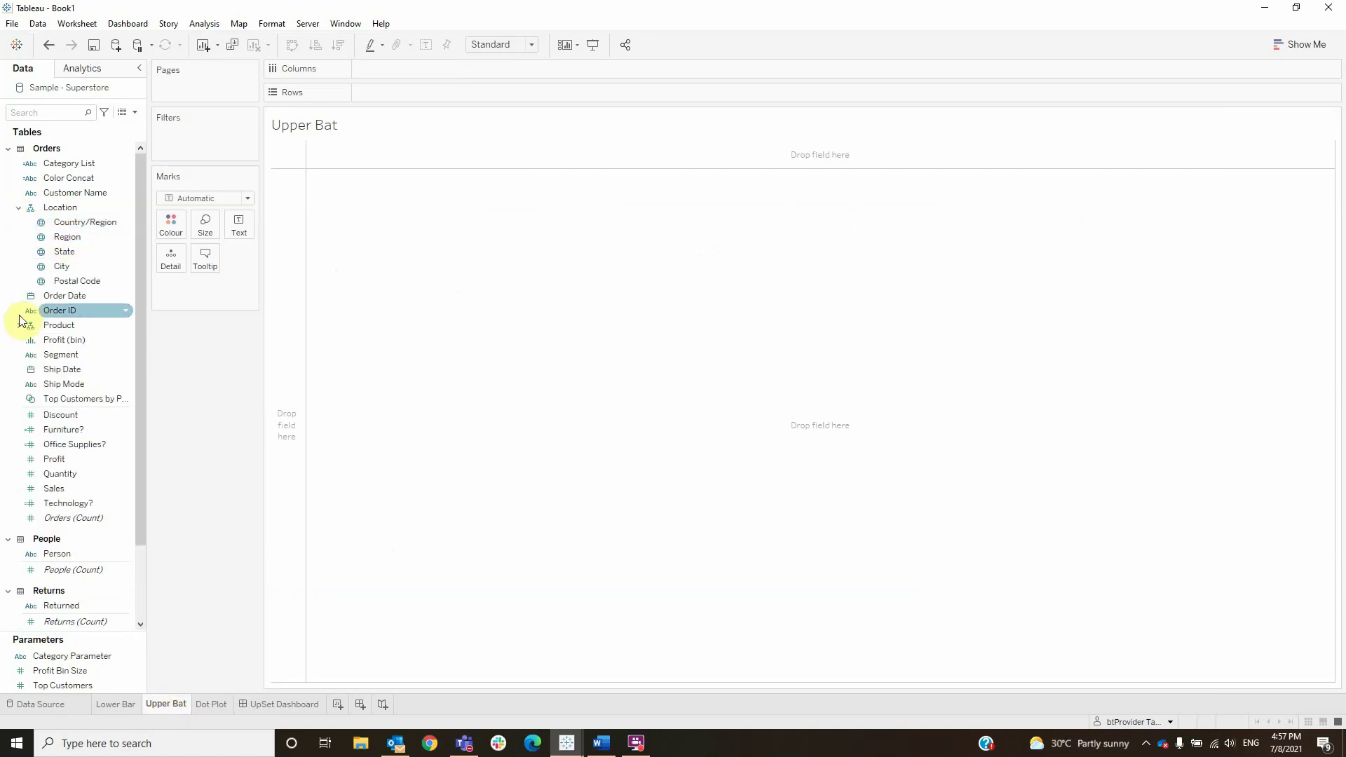
pyautogui.click(18, 325)
pyautogui.moveTo(66, 341); pyautogui.dragTo(382, 65)
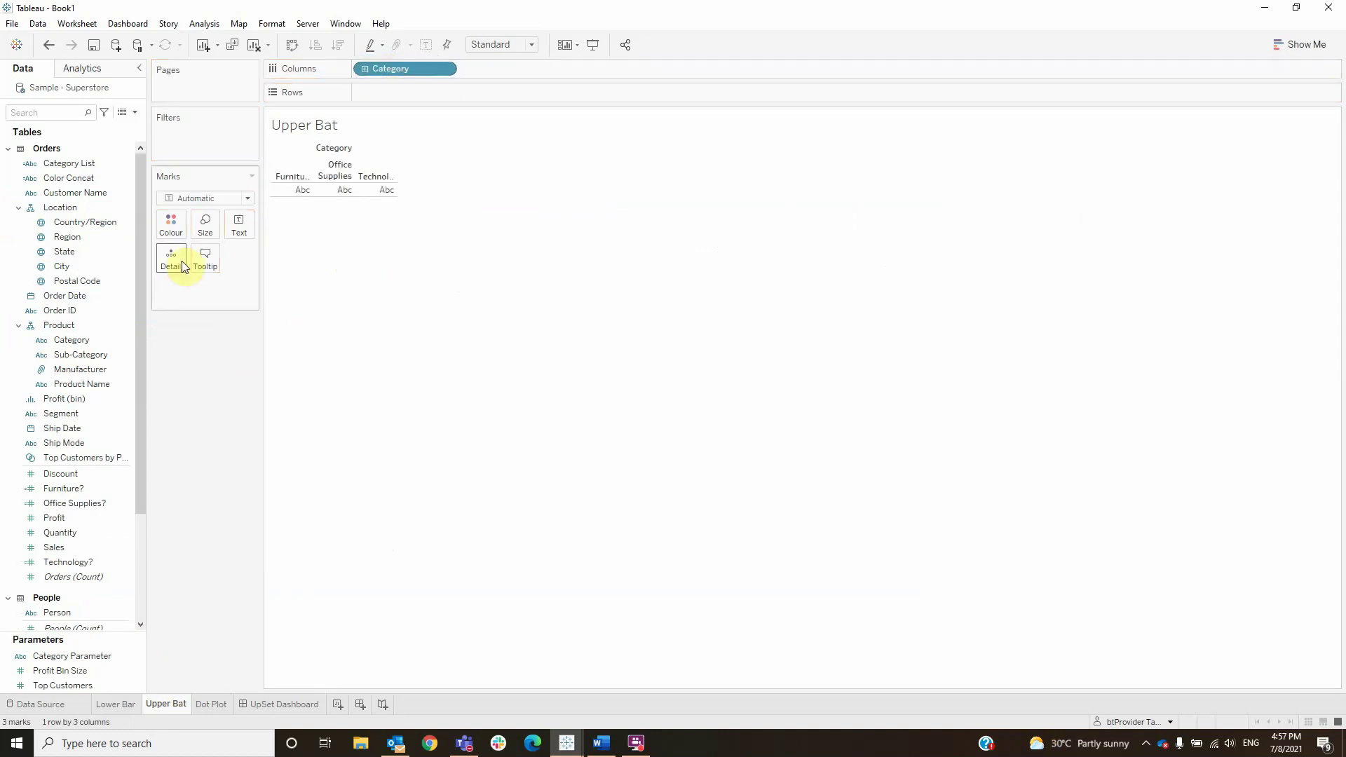
# - Search the fields for numb and place Number Of Orders on Rows of the Upper Bat sheet
pyautogui.click(66, 112)
pyautogui.write('numb')
pyautogui.moveTo(36, 157); pyautogui.dragTo(363, 88)
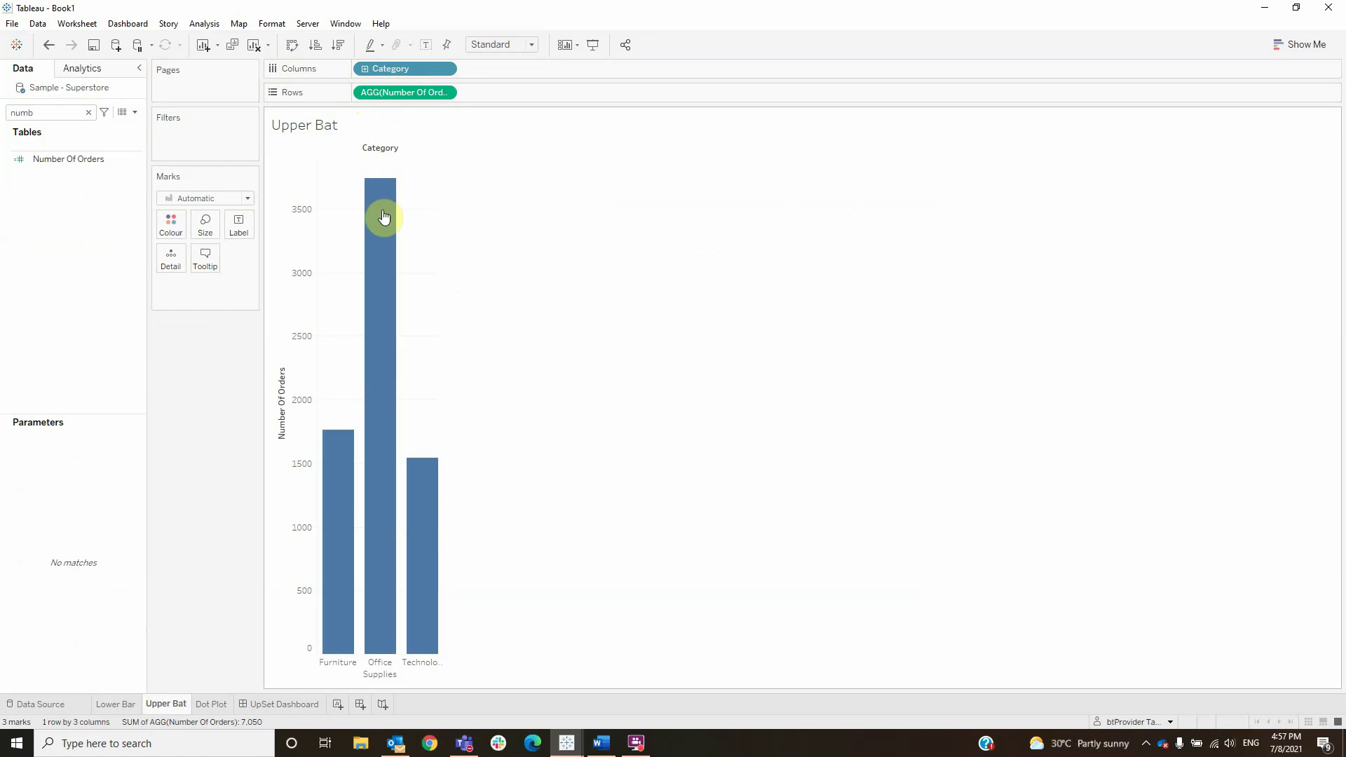
# - Create a calculated field named Color with the formula if [Category]=[Category Parameter] then 'Selected' else 'Unselected' end
pyautogui.click(136, 114)
pyautogui.click(97, 126)
pyautogui.write('Color')
pyautogui.press('Tab')
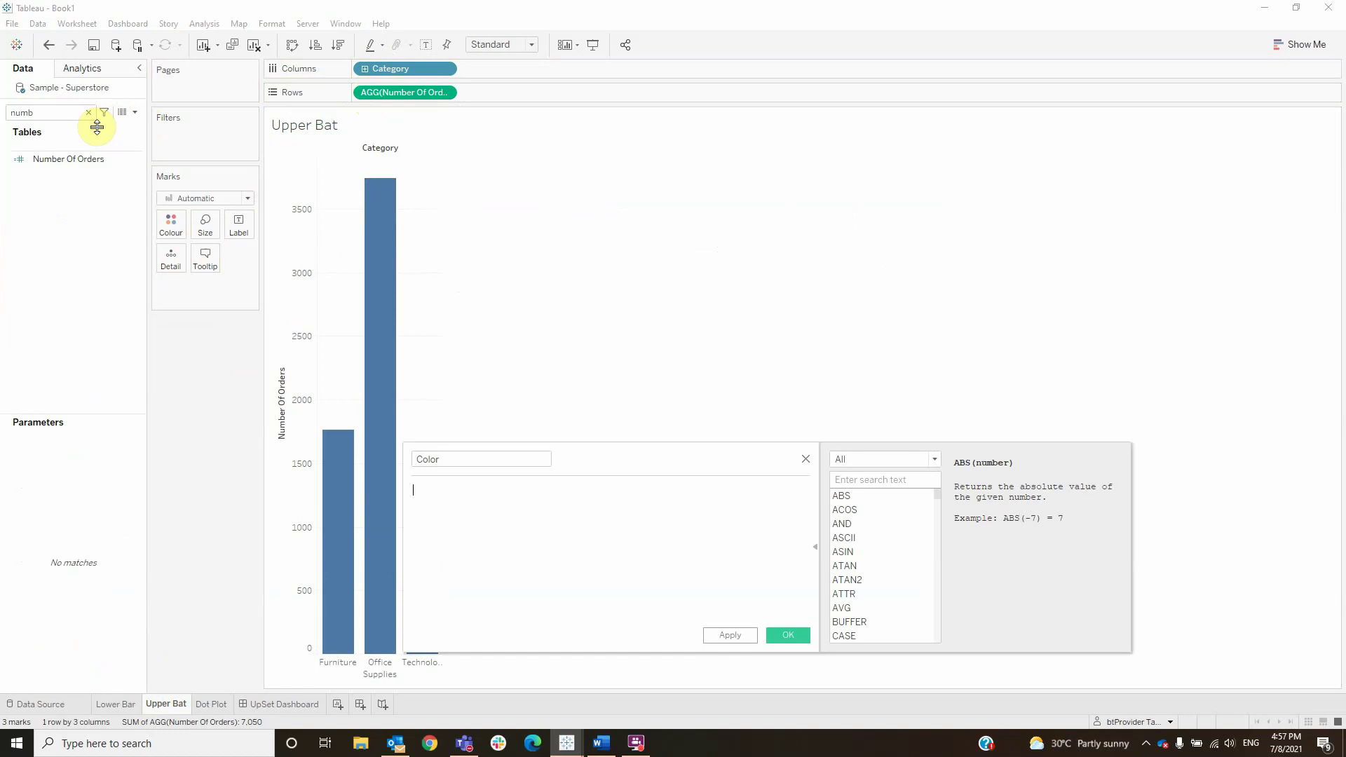
pyautogui.write('if [Category]=cat')
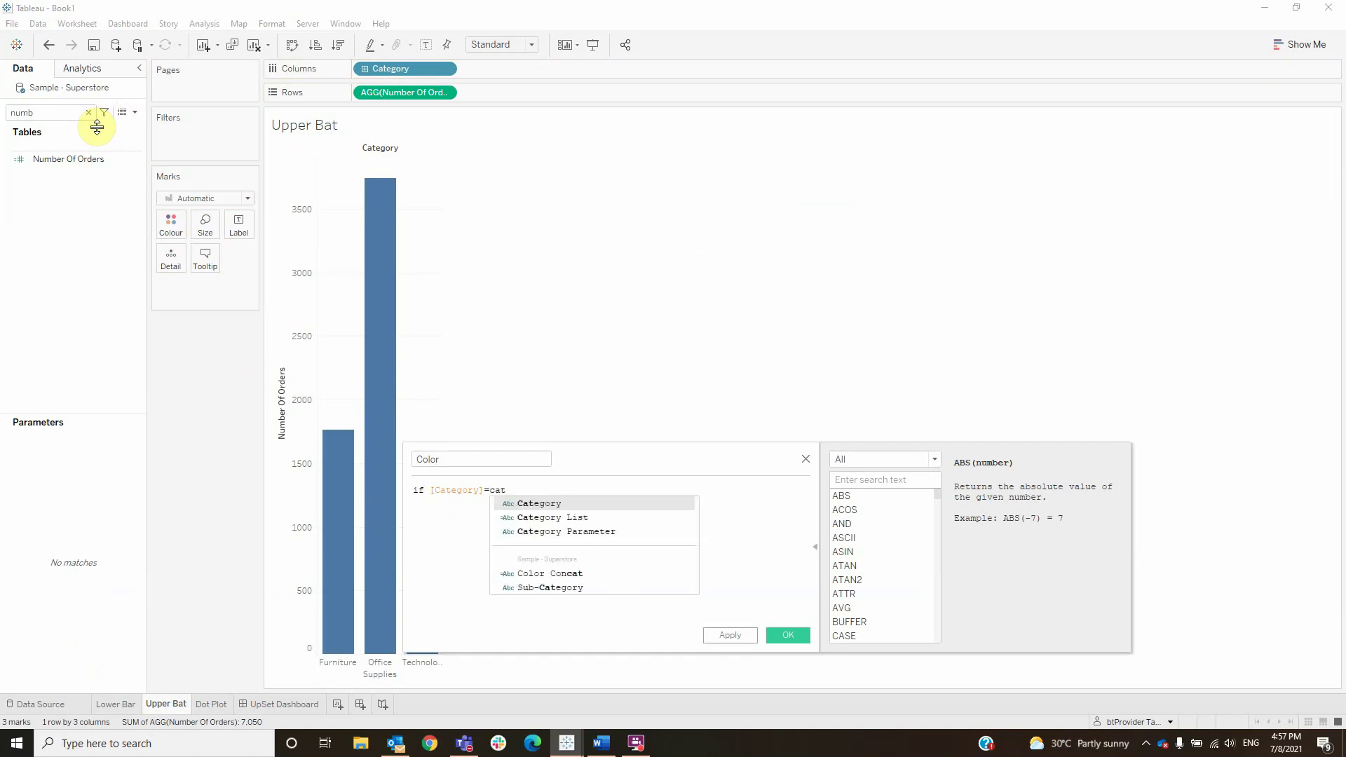
pyautogui.press('Down')
pyautogui.press('Down')
pyautogui.press('Return')
pyautogui.write("then 'Selected' else ")
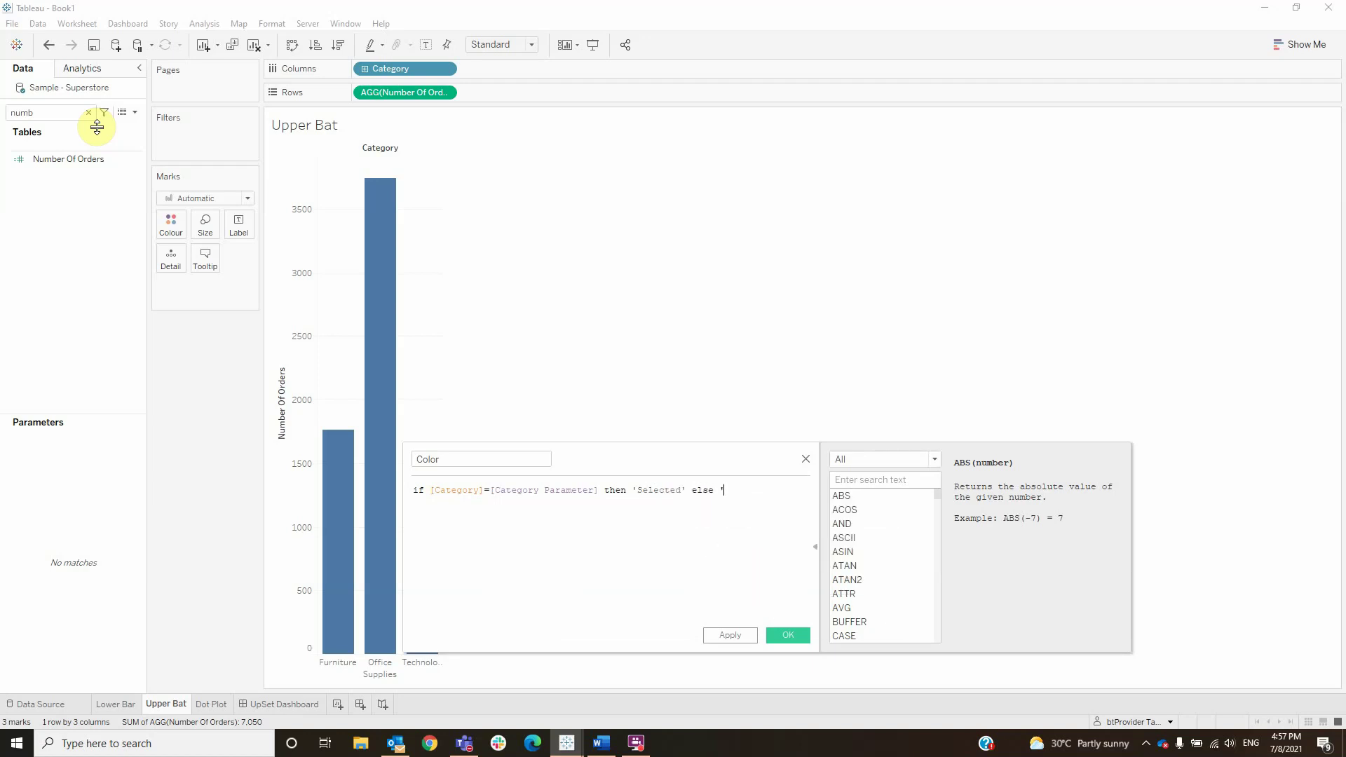
pyautogui.write("'Unselected' end")
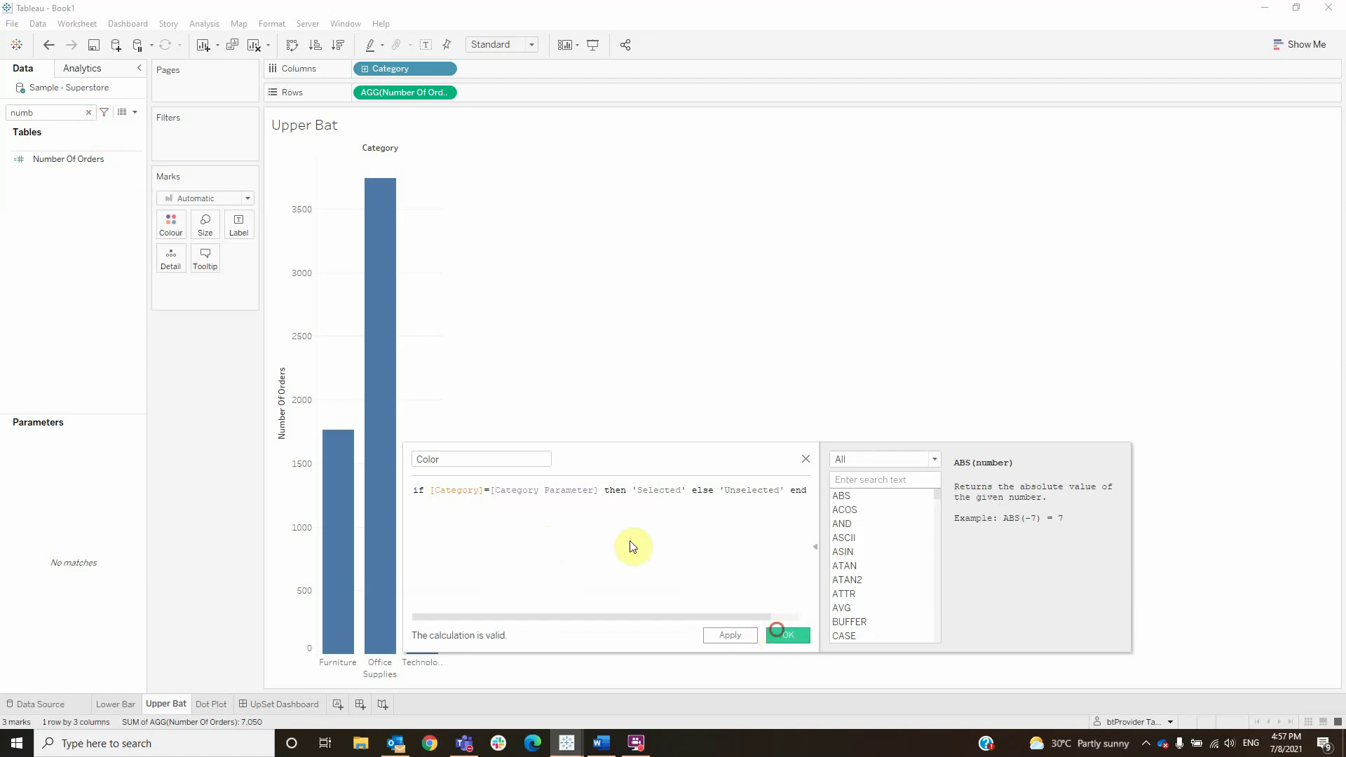
pyautogui.click(778, 636)
# - Clear the field search, colour the Upper Bat bars by Color, and assign grey to the Unselected value
pyautogui.click(88, 113)
pyautogui.moveTo(56, 178); pyautogui.dragTo(205, 242)
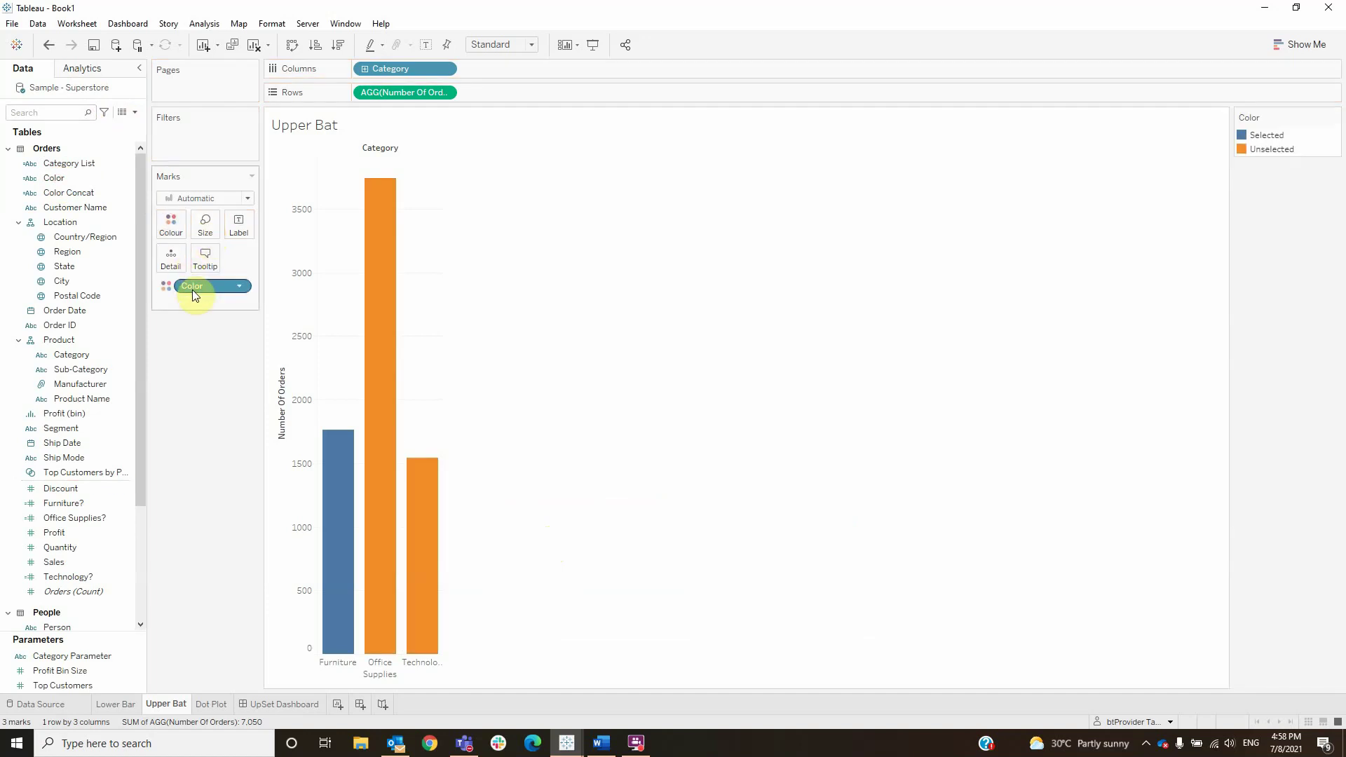
pyautogui.click(175, 236)
pyautogui.click(220, 270)
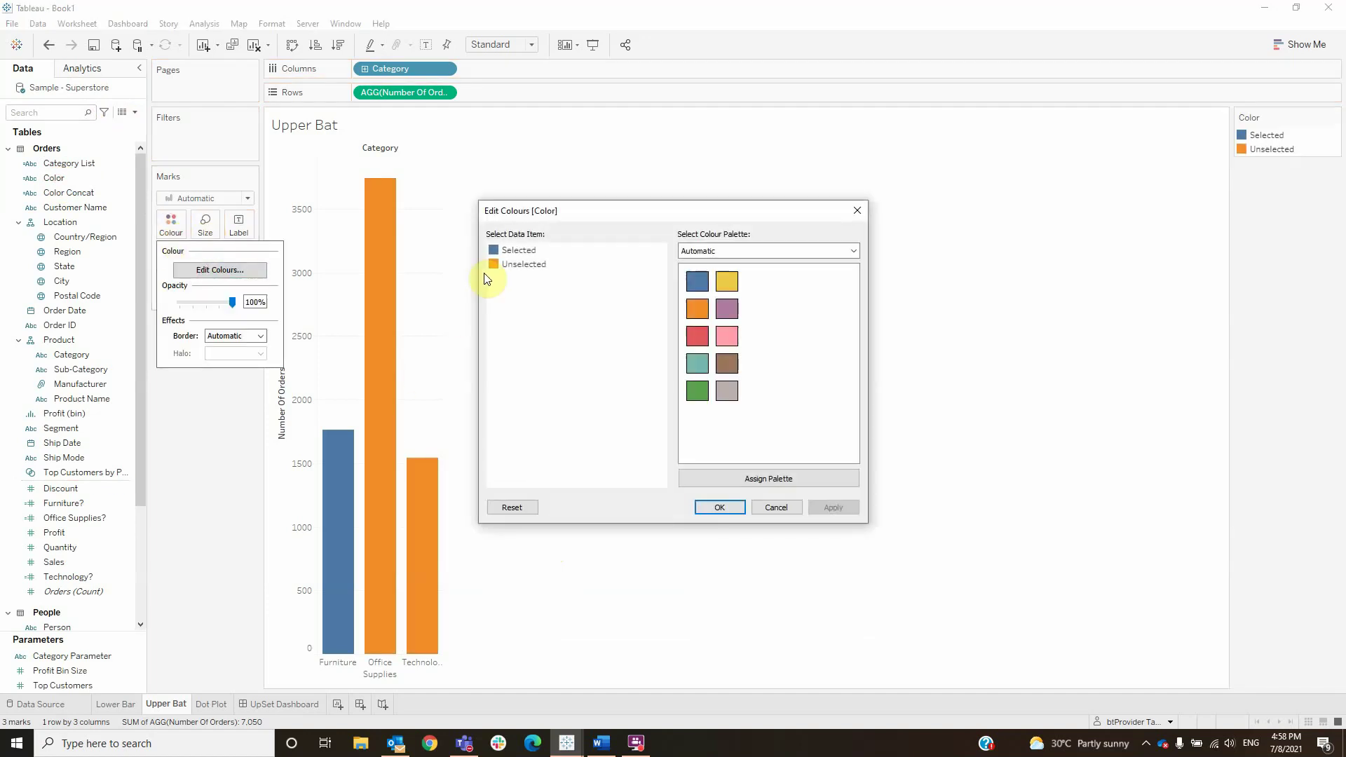
pyautogui.click(514, 264)
pyautogui.click(727, 392)
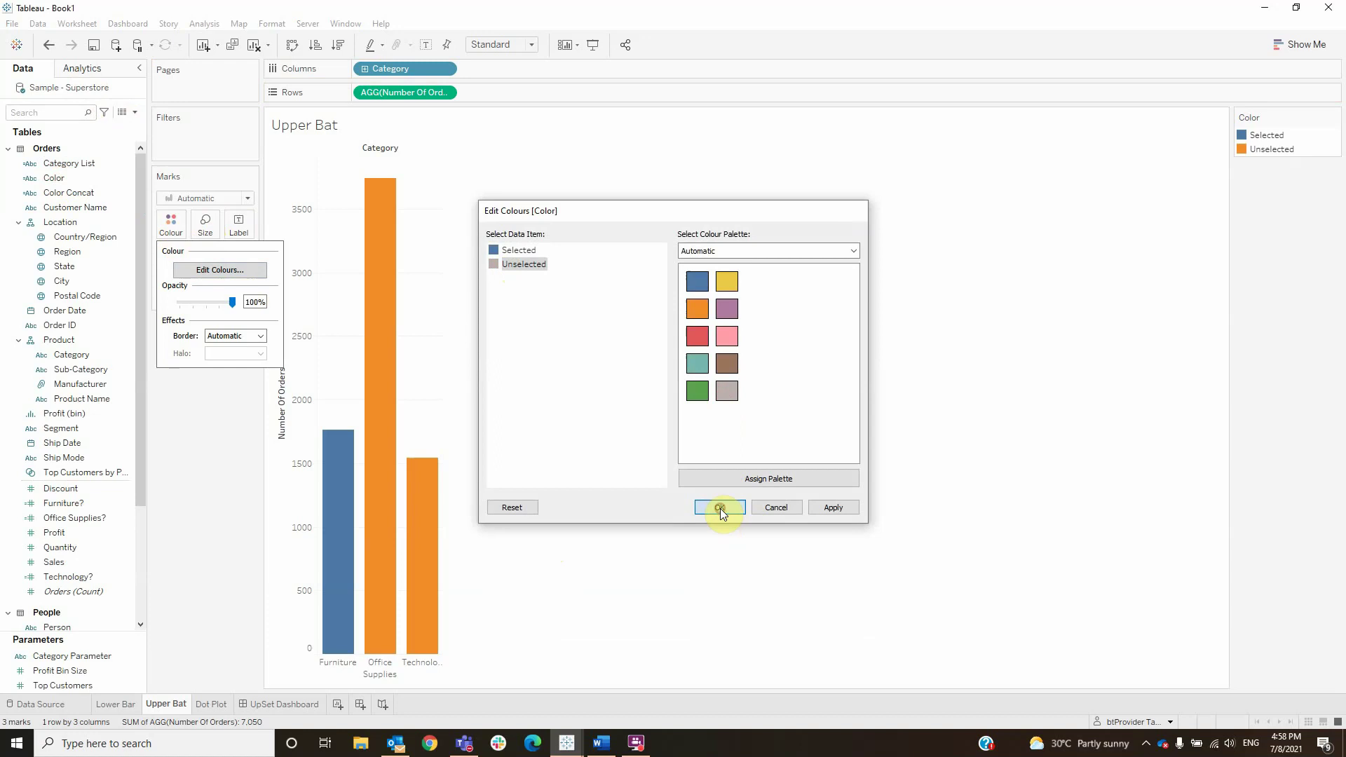
pyautogui.click(721, 508)
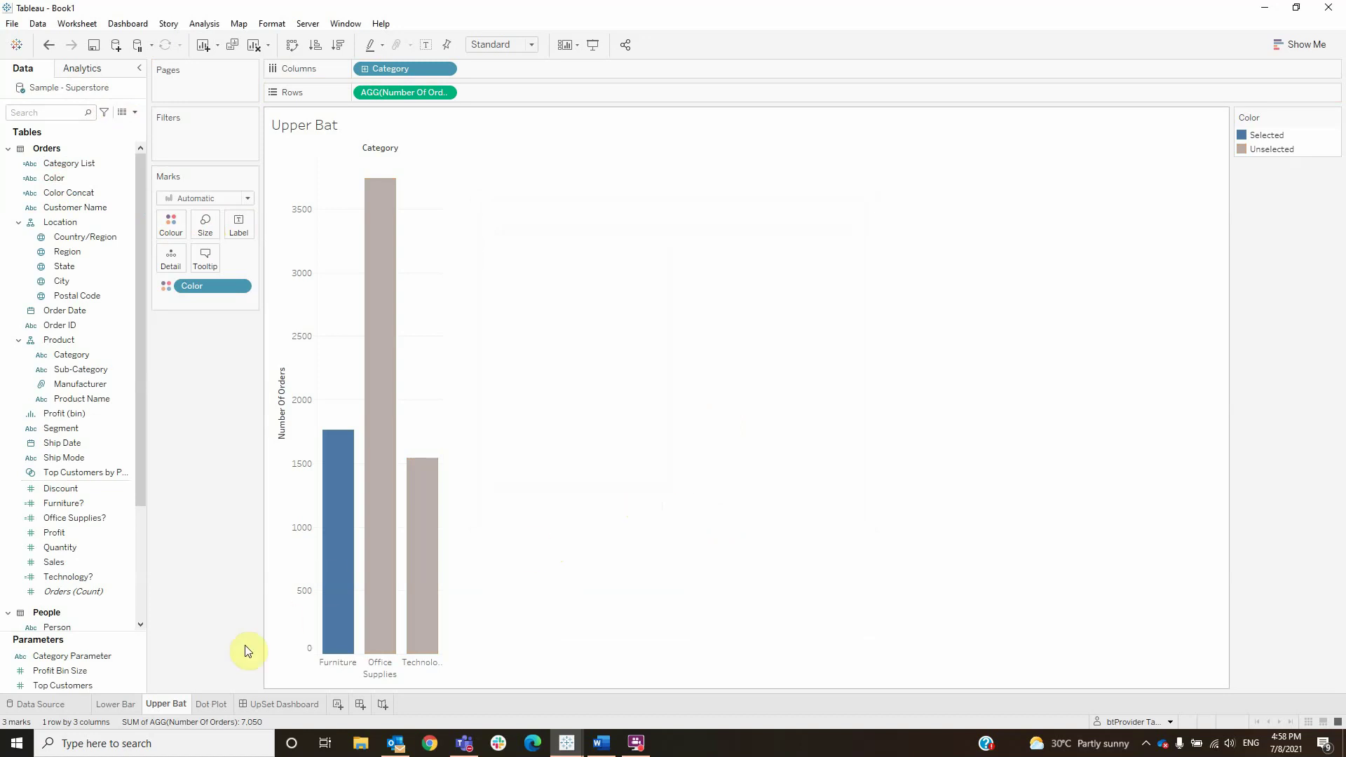
# - On the Dot Plot sheet, start a calculated field named Index
pyautogui.click(212, 704)
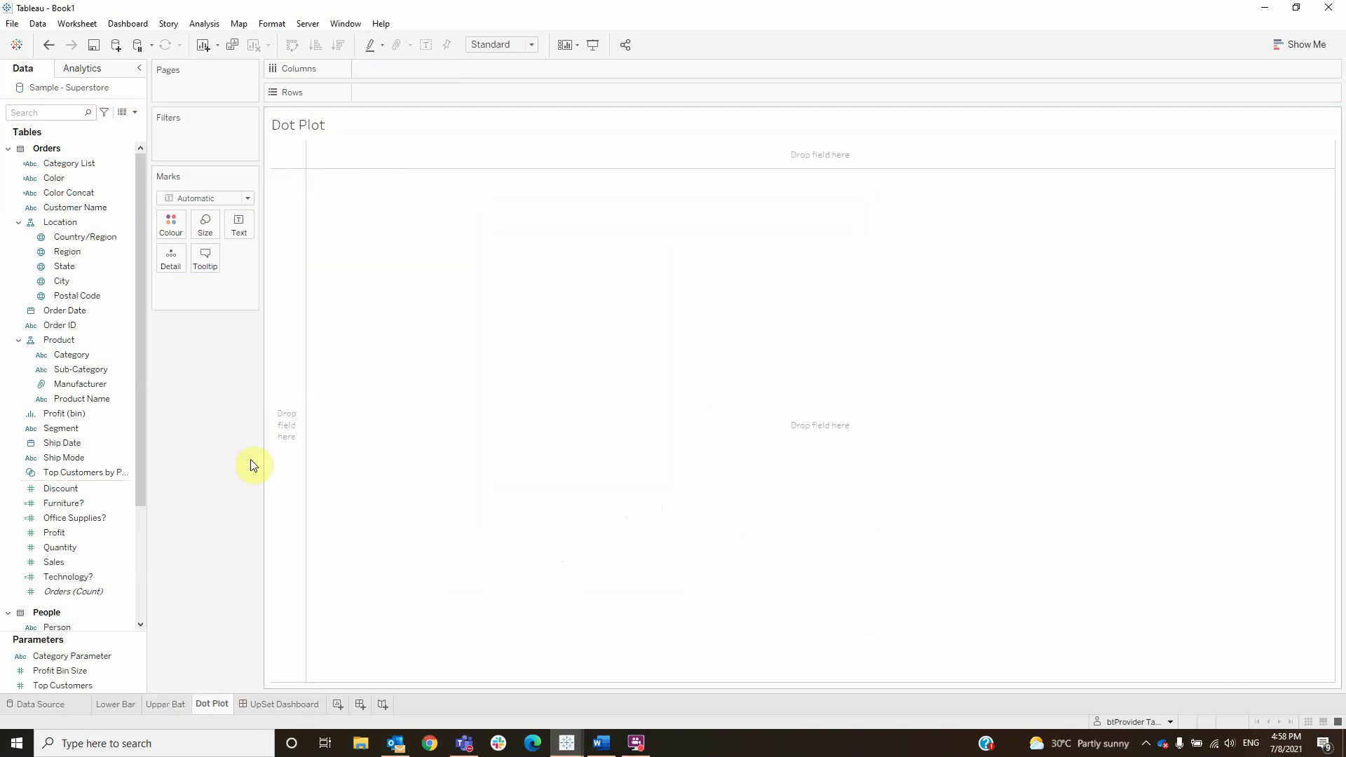
pyautogui.click(134, 112)
pyautogui.click(76, 129)
pyautogui.write('Index')
pyautogui.click(513, 523)
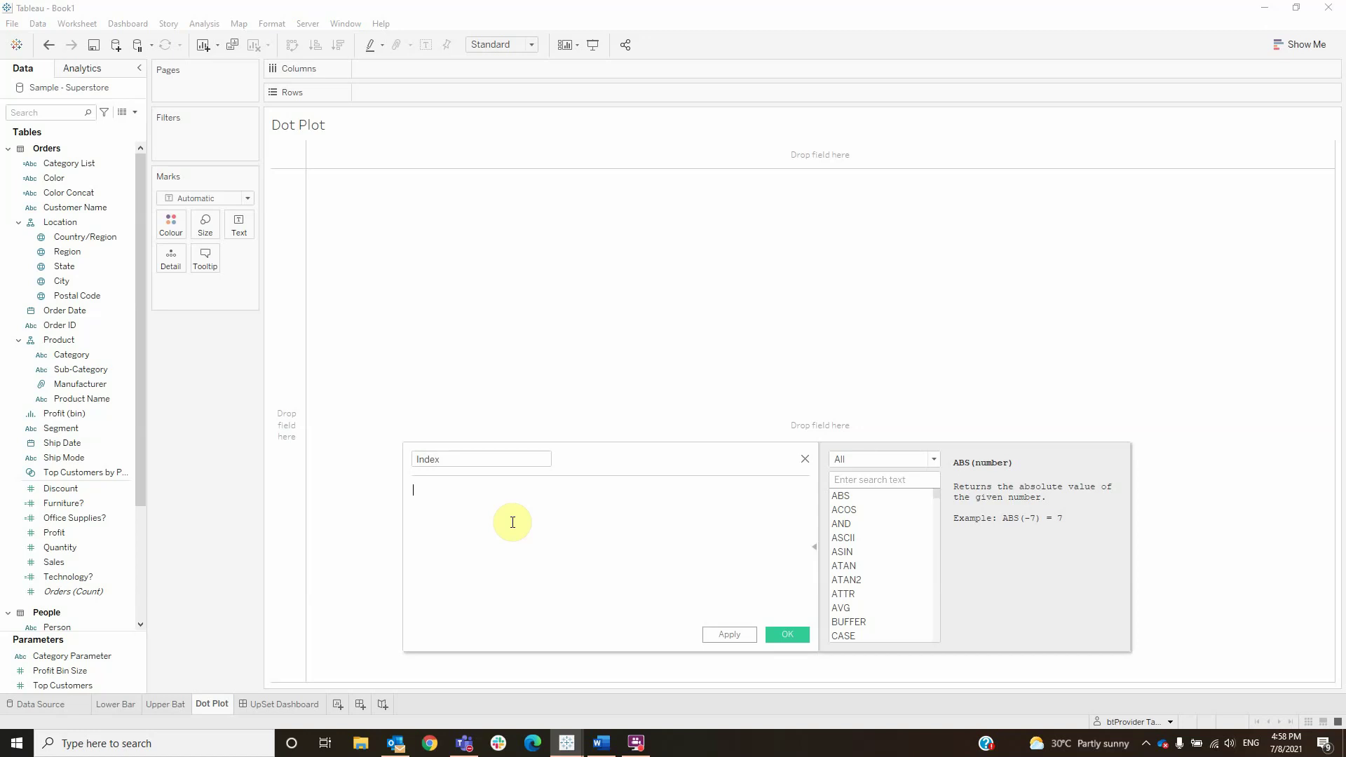
# - Begin the Index formula with a float conversion around if [Category]='Furniture' then 1, followed by ELSEIF on a new line
pyautogui.write('flot(of ')
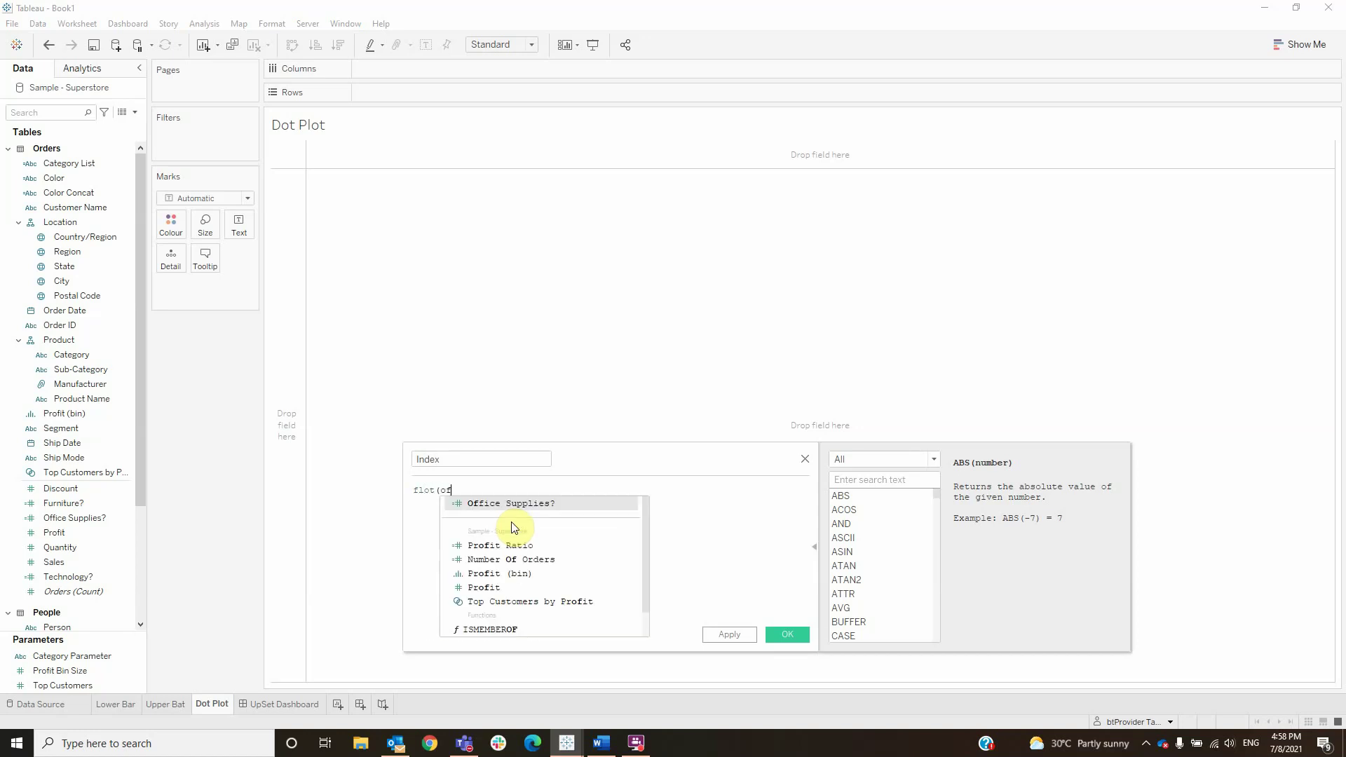
pyautogui.write('cate')
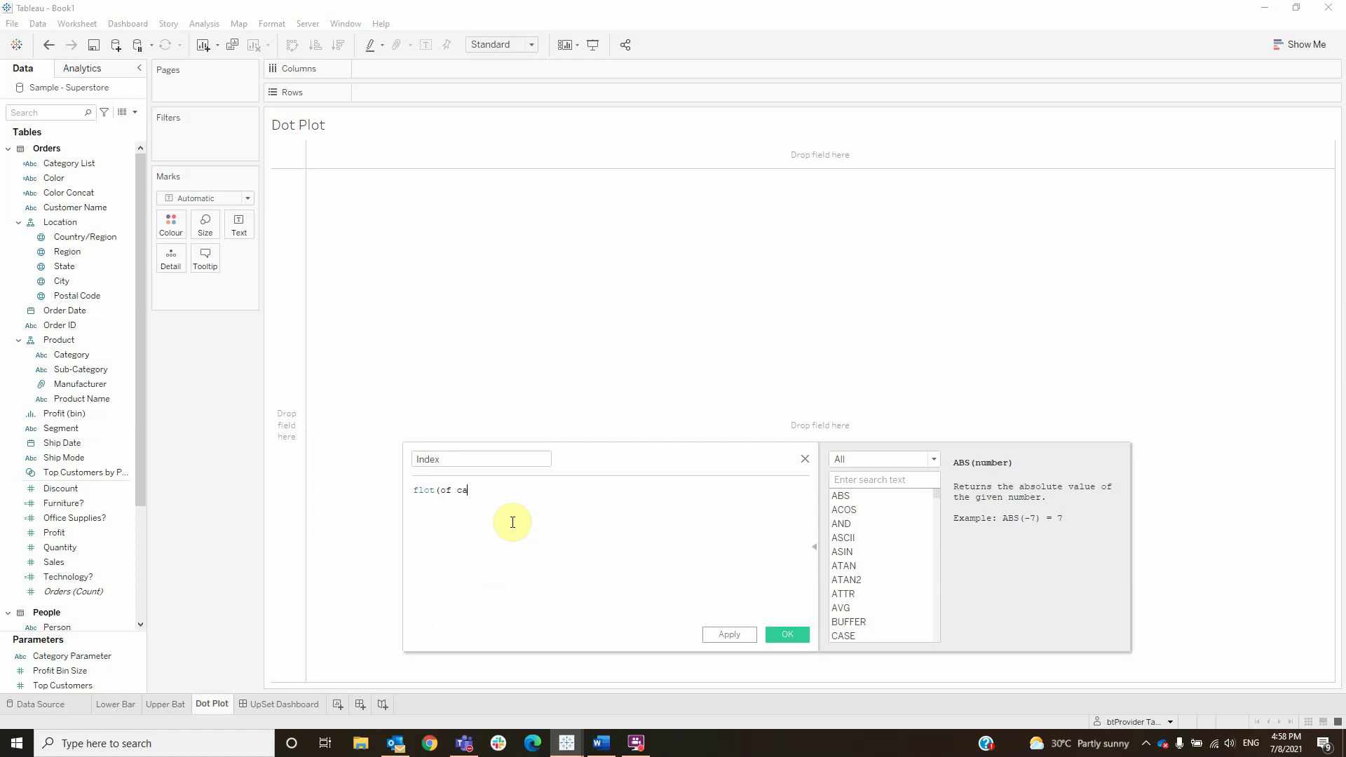
pyautogui.press('BackSpace')
pyautogui.press('BackSpace')
pyautogui.press('BackSpace')
pyautogui.press('BackSpace')
pyautogui.write('if cate')
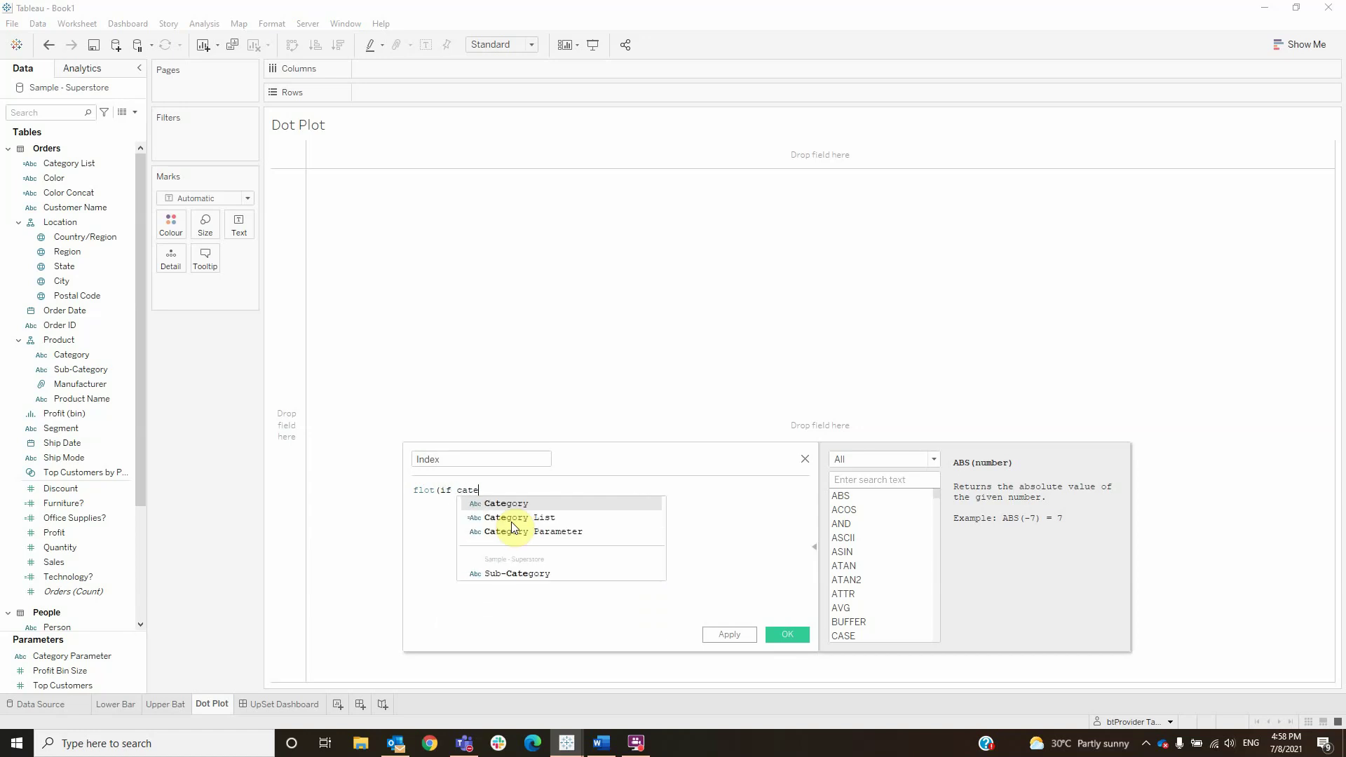
pyautogui.press('Return')
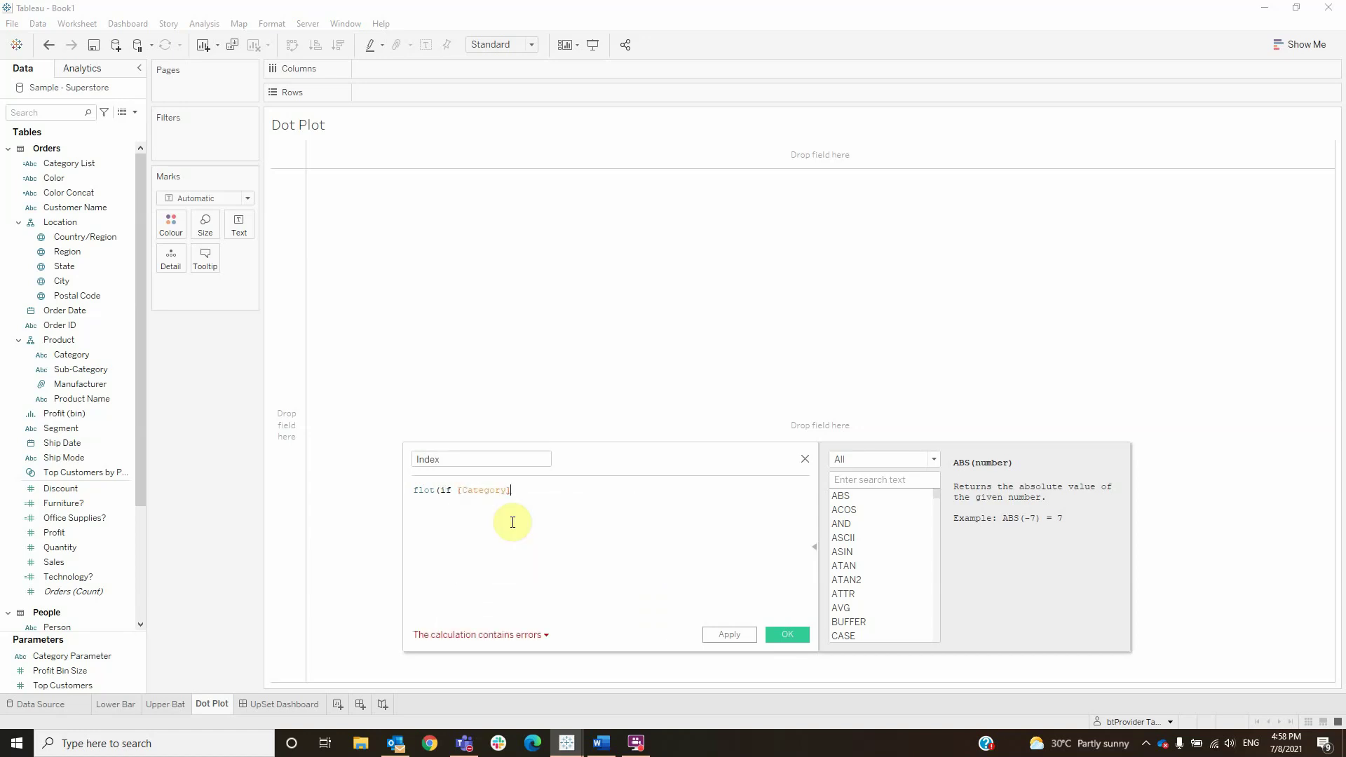
pyautogui.write("='Furniture' ")
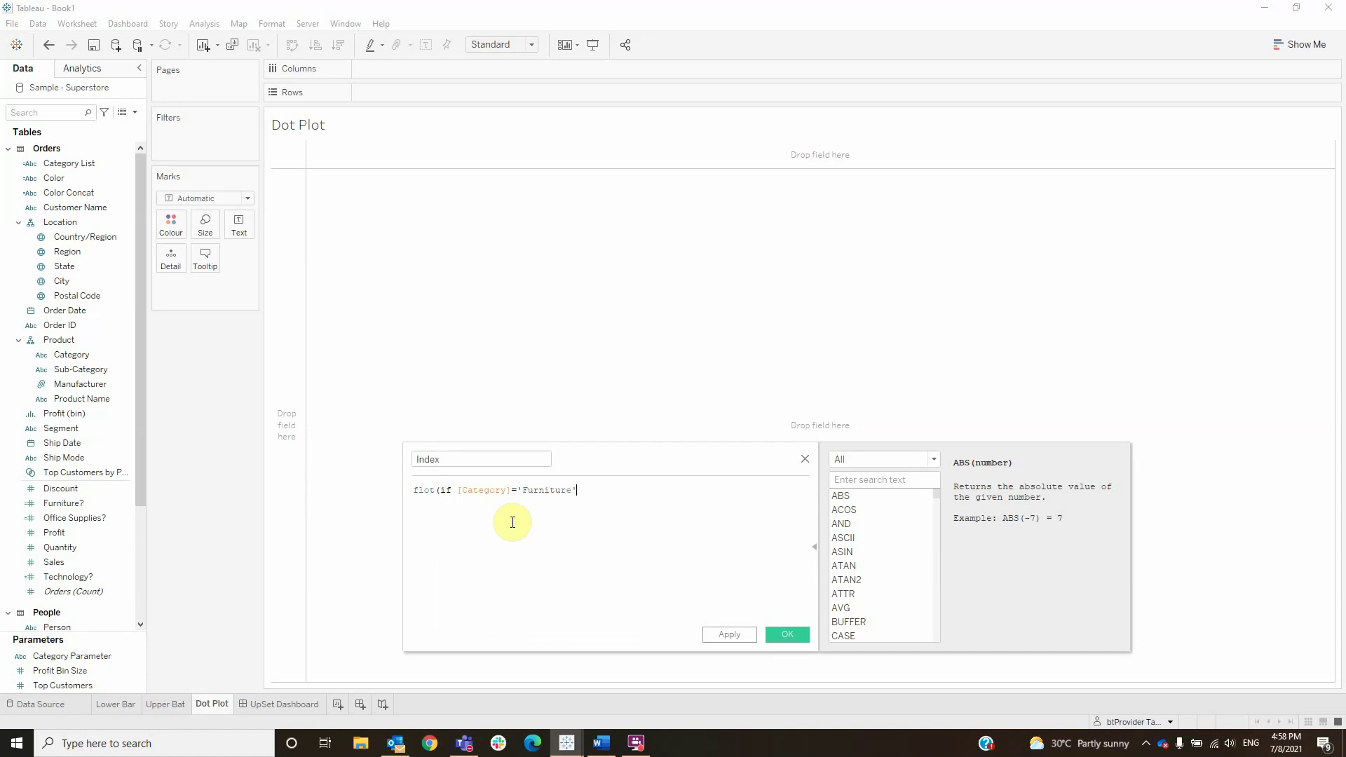
pyautogui.write('then 1')
pyautogui.write('els')
pyautogui.press('Down')
pyautogui.press('Return')
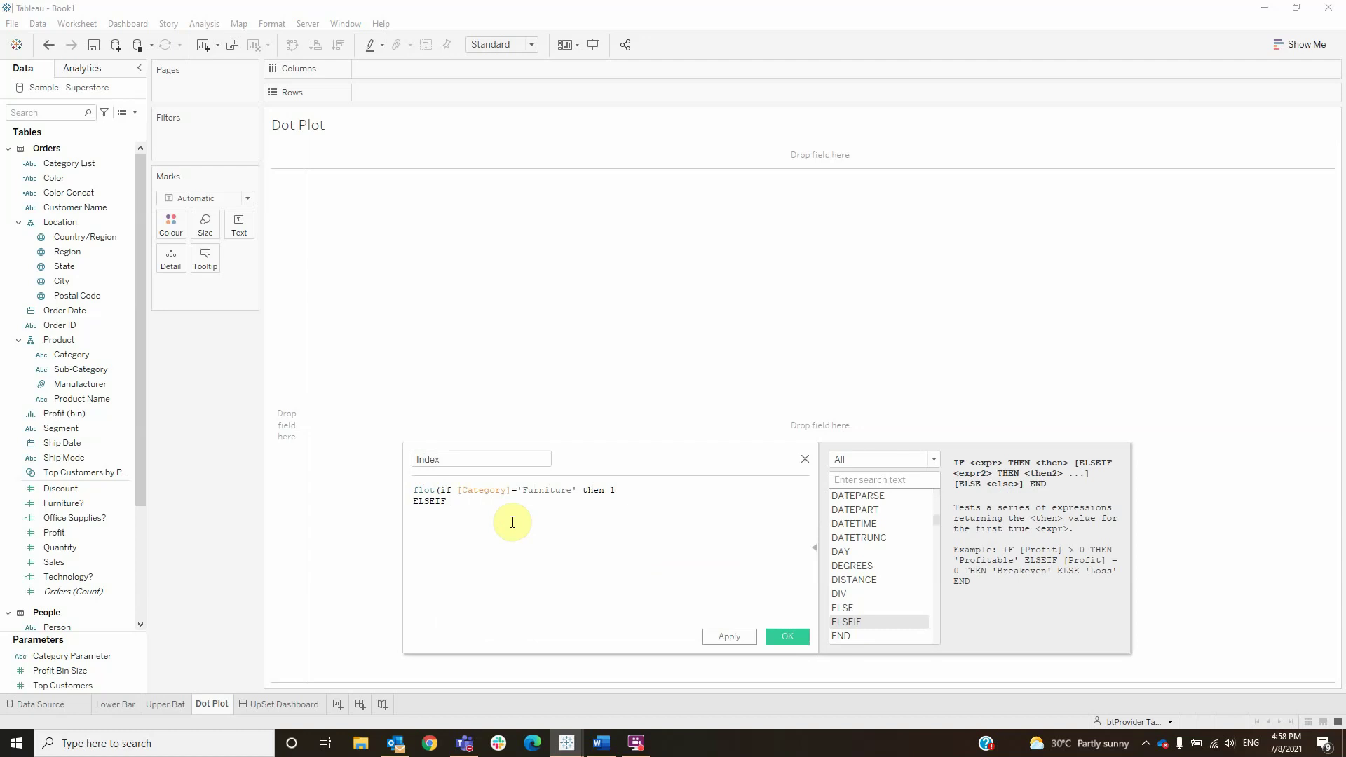
# - Complete the Index formula with [Category]='Office Supplies' then 2 ELSEIF [Category]='Technology' then 3 end)
pyautogui.write('cat')
pyautogui.press('Return')
pyautogui.write("='Office Supplies' then ELSEIF")
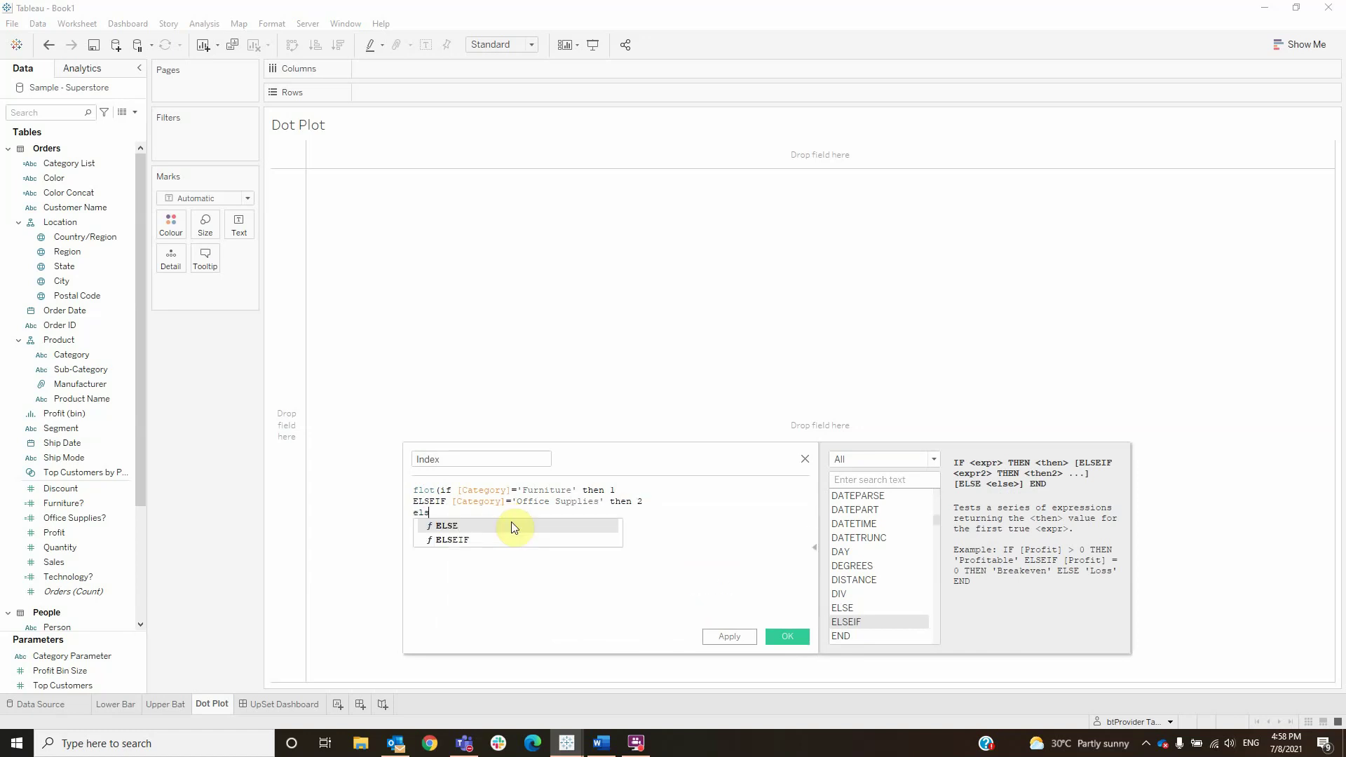
pyautogui.write(' [cat')
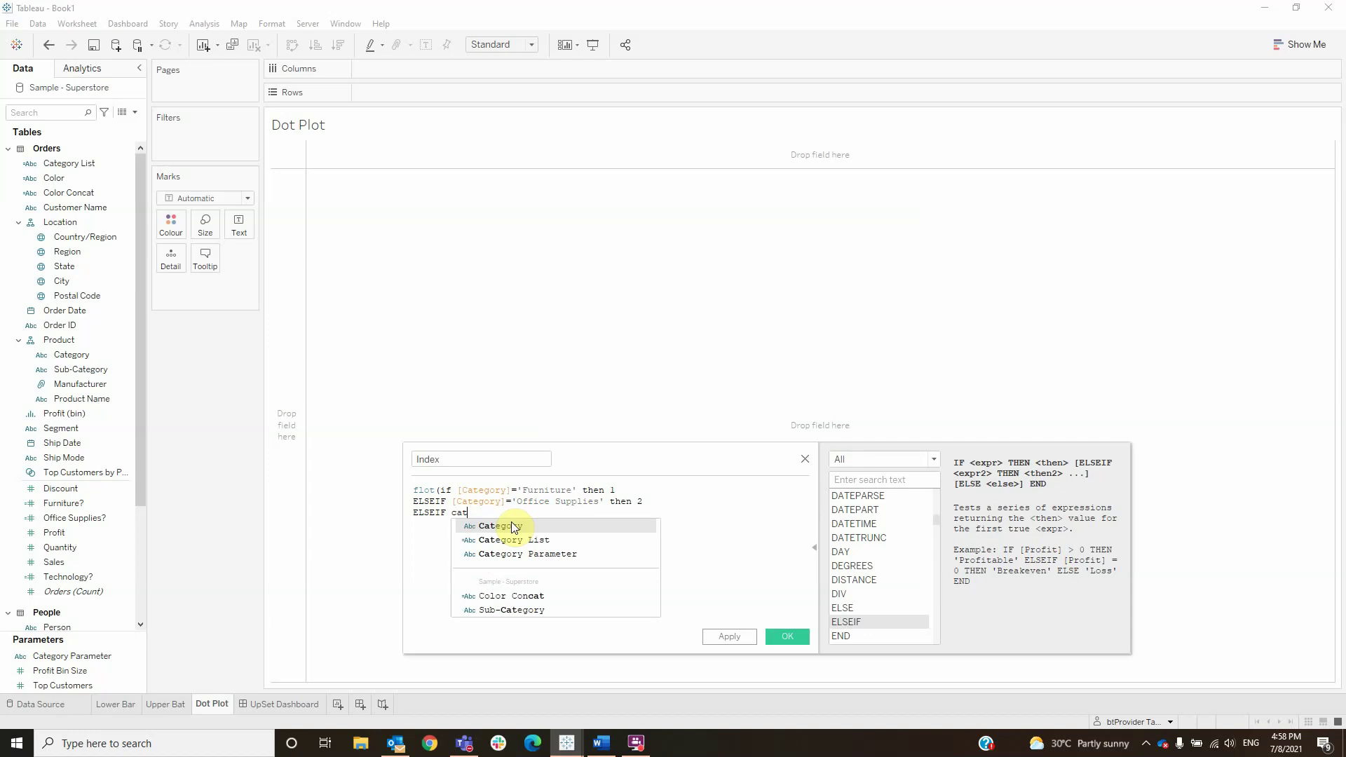
pyautogui.press('Return')
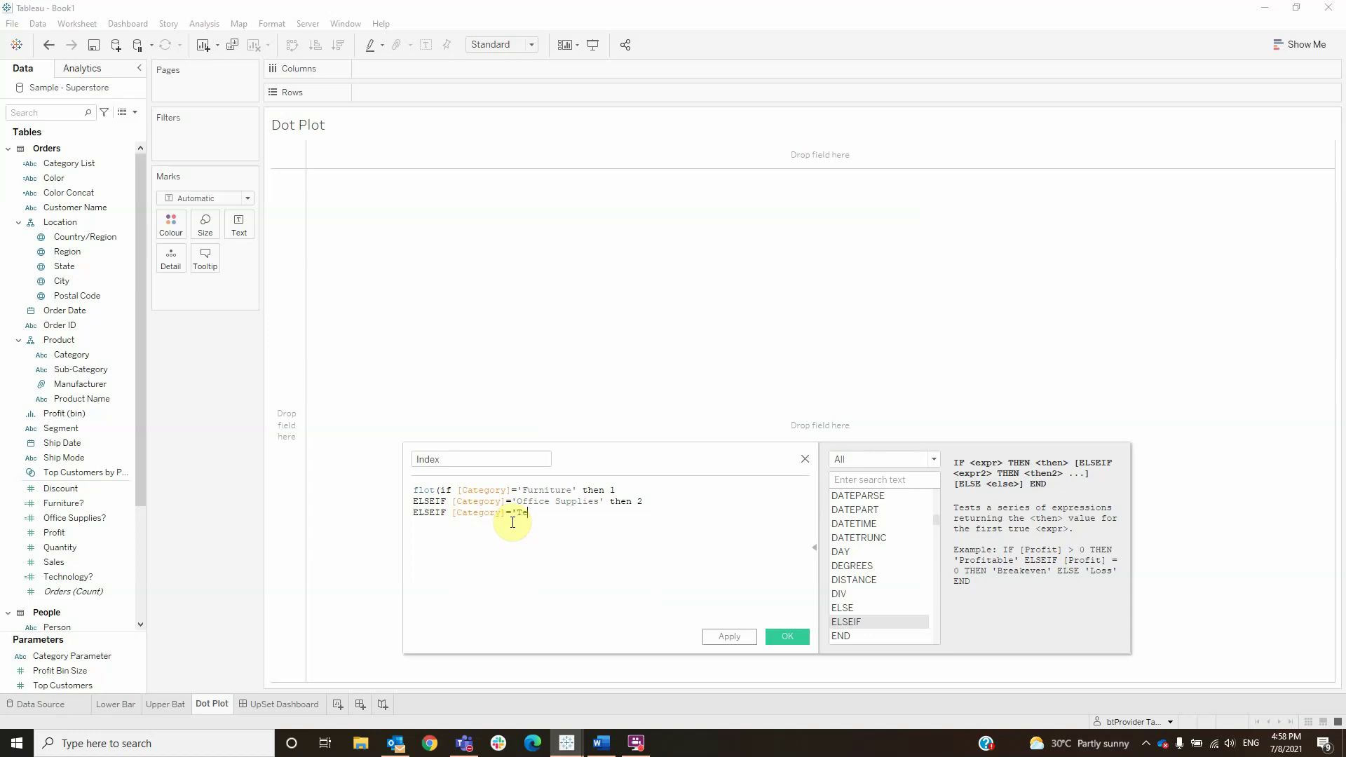
pyautogui.write("='Technology' then 4")
pyautogui.write('end')
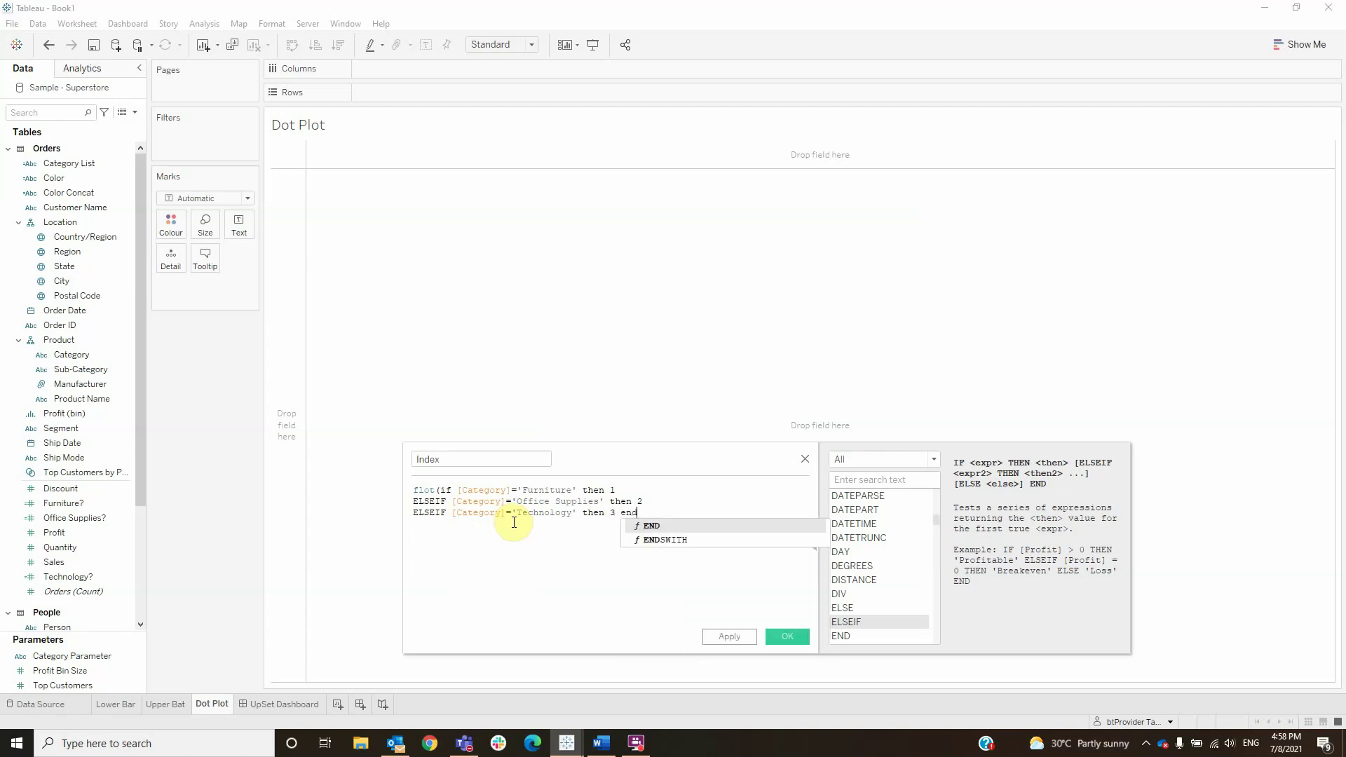
pyautogui.write(')')
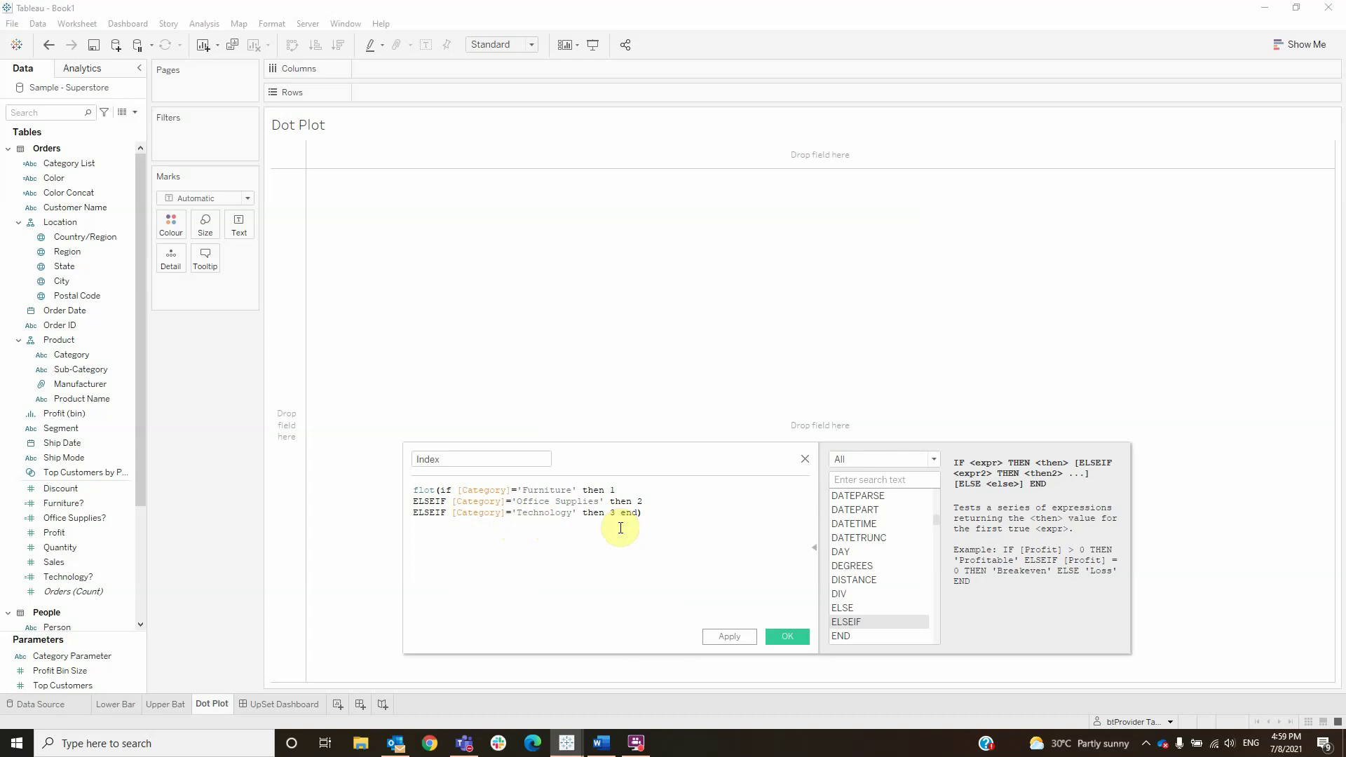
# - Correct the formula's function name to float and save the Index calculated field
pyautogui.click(428, 491)
pyautogui.write('a')
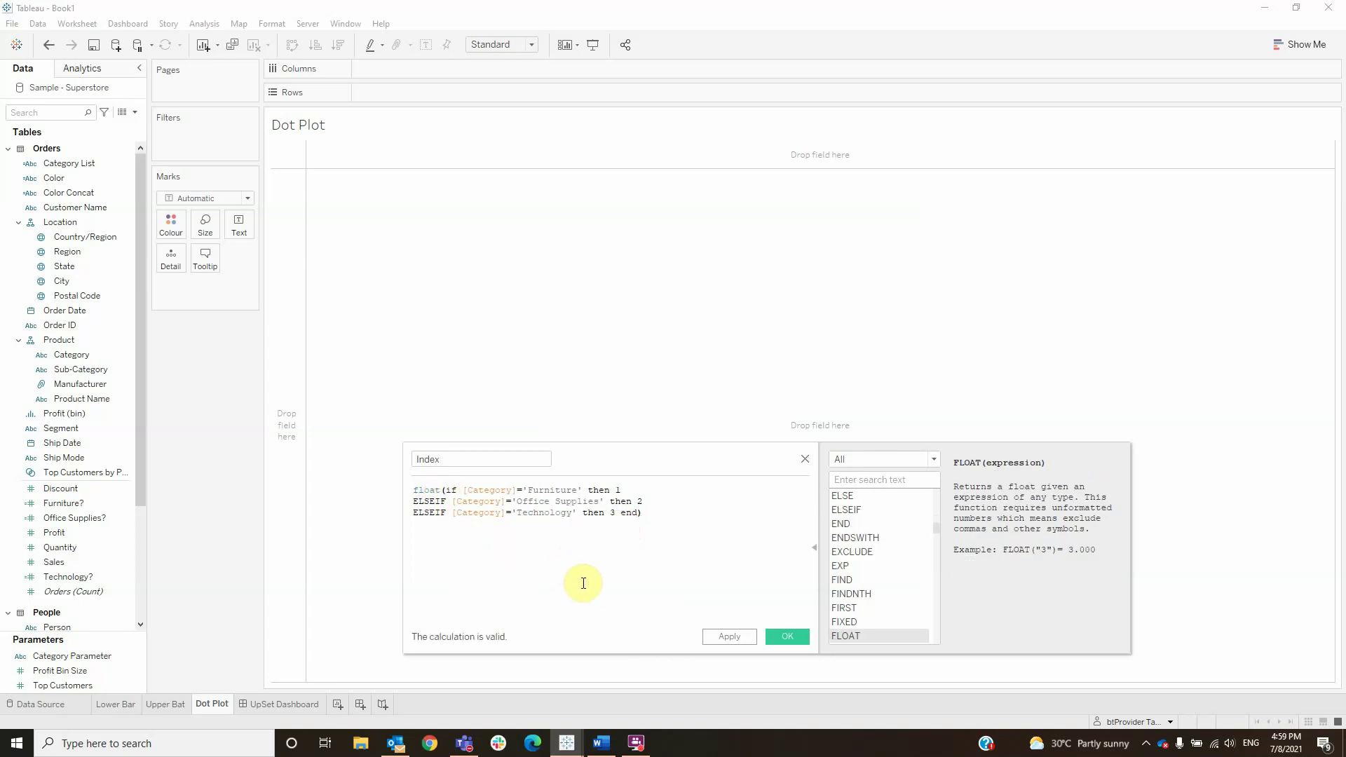
pyautogui.click(786, 641)
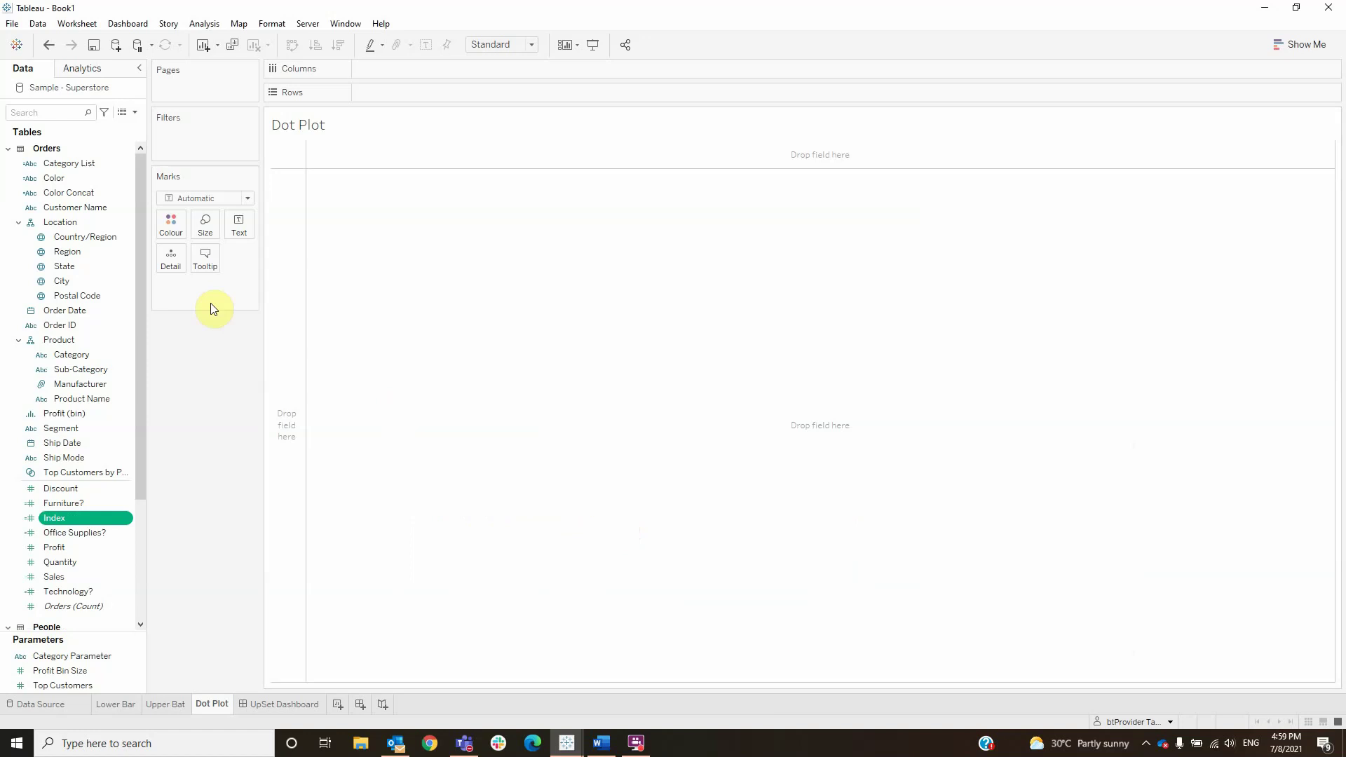
# - Place Index on Columns of the Dot Plot sheet and convert it to a dimension
pyautogui.moveTo(53, 518)
pyautogui.mouseDown()
pyautogui.moveTo(321, 156)
pyautogui.moveTo(364, 65)
pyautogui.mouseUp()
pyautogui.rightClick(372, 70)
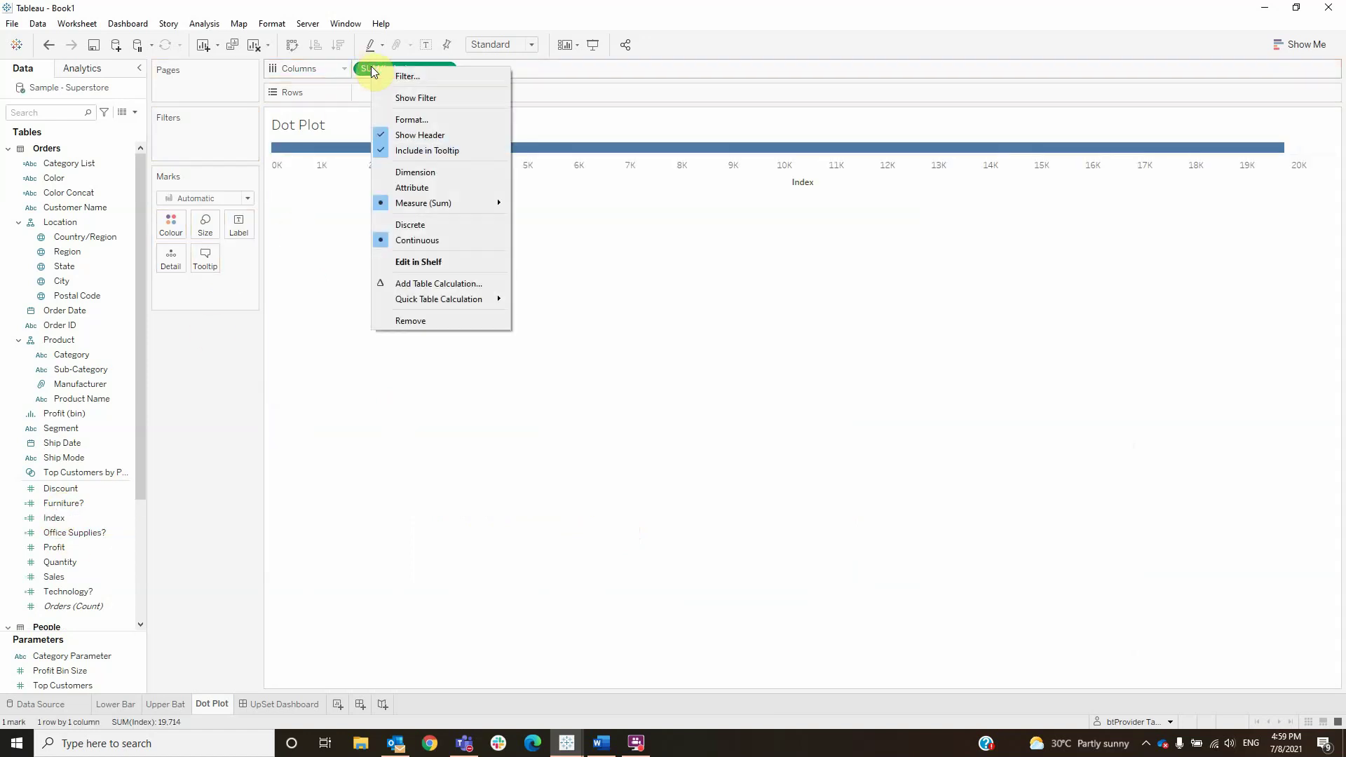
pyautogui.click(398, 172)
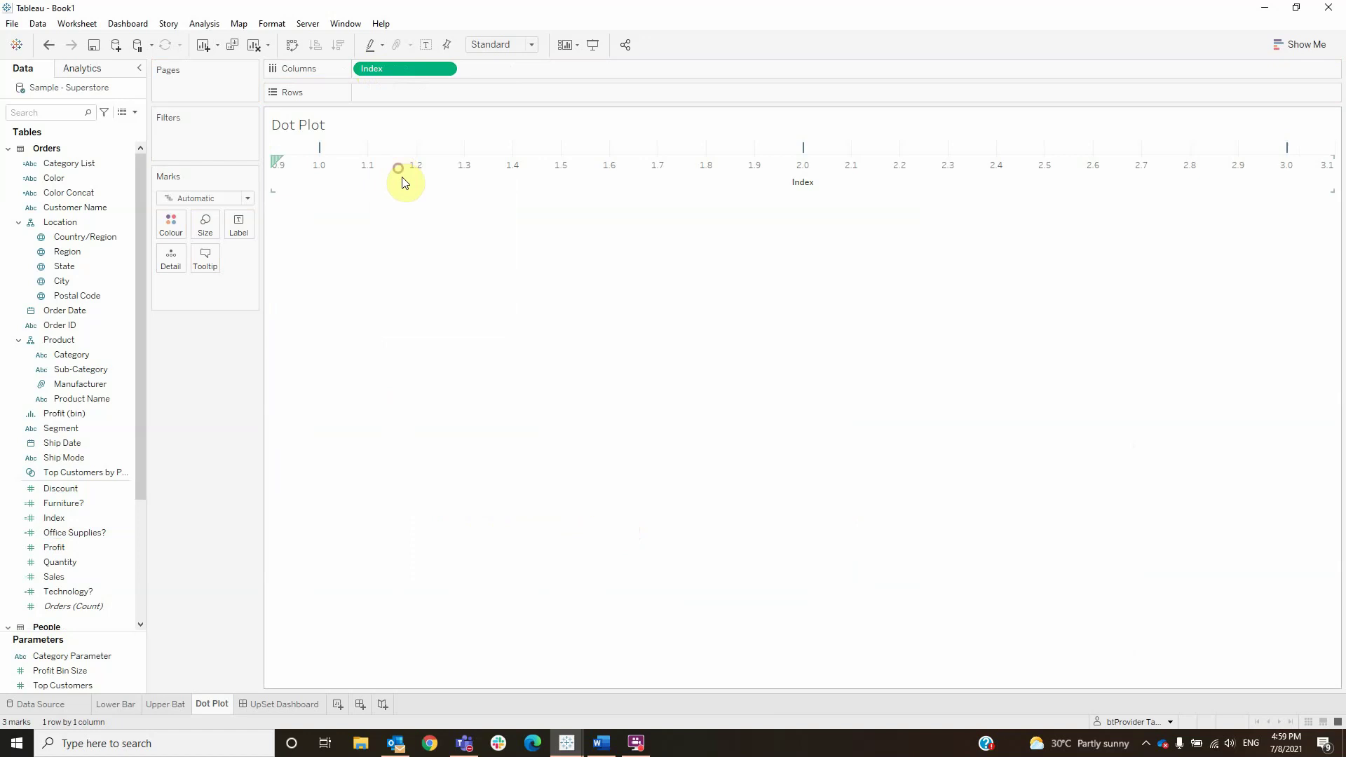
# - Add a second copy of Index to Columns and combine the two as a dual axis
pyautogui.moveTo(402, 73); pyautogui.dragTo(500, 70)
pyautogui.rightClick(501, 71)
pyautogui.click(543, 287)
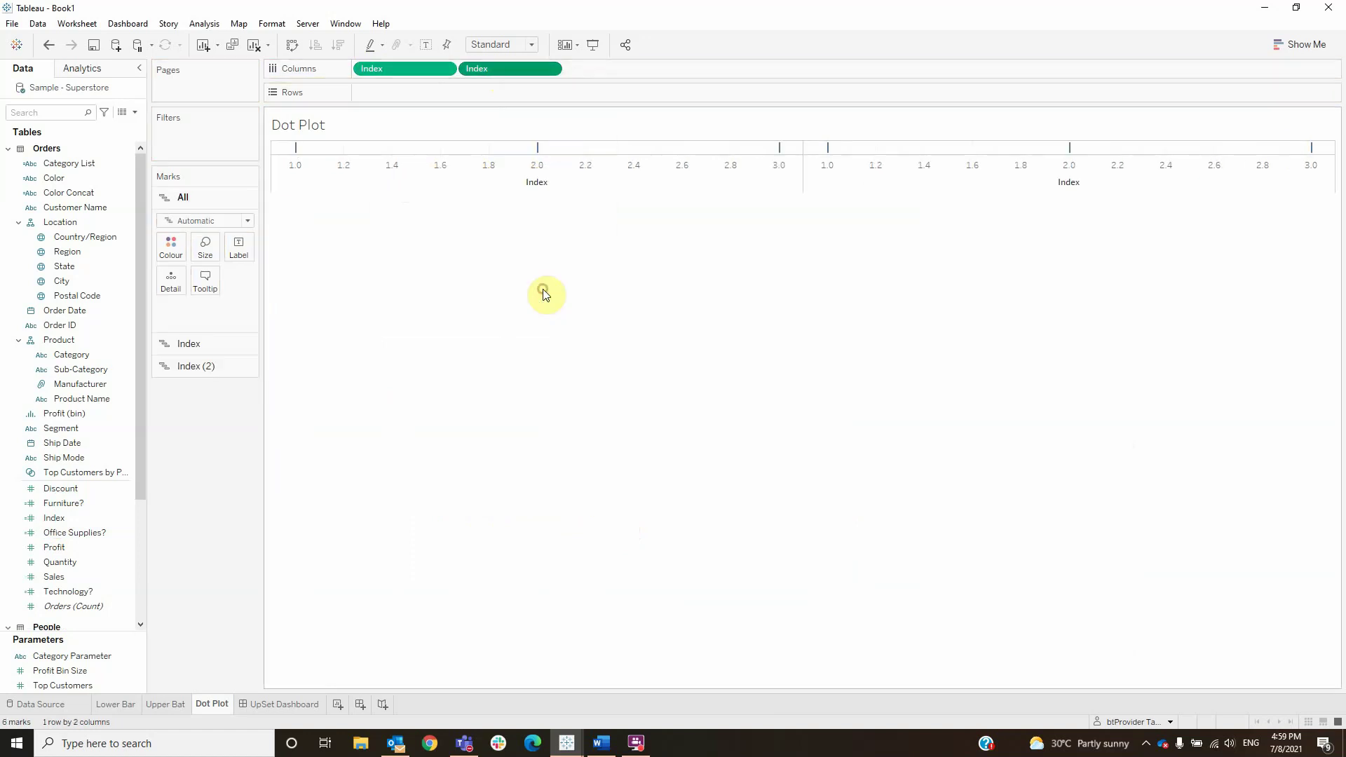
# - Set the first Index marks to Line and put Index on their Path as a discrete dimension
pyautogui.click(217, 345)
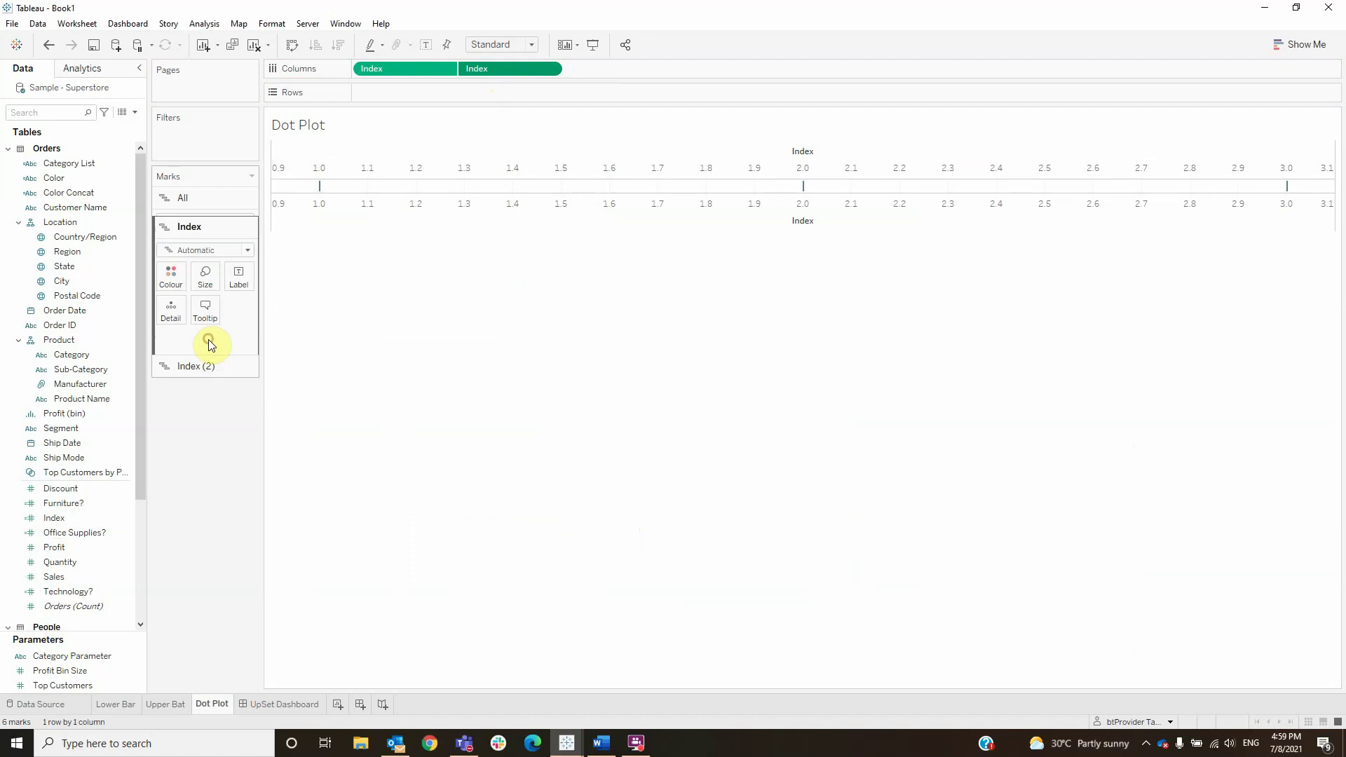
pyautogui.click(247, 243)
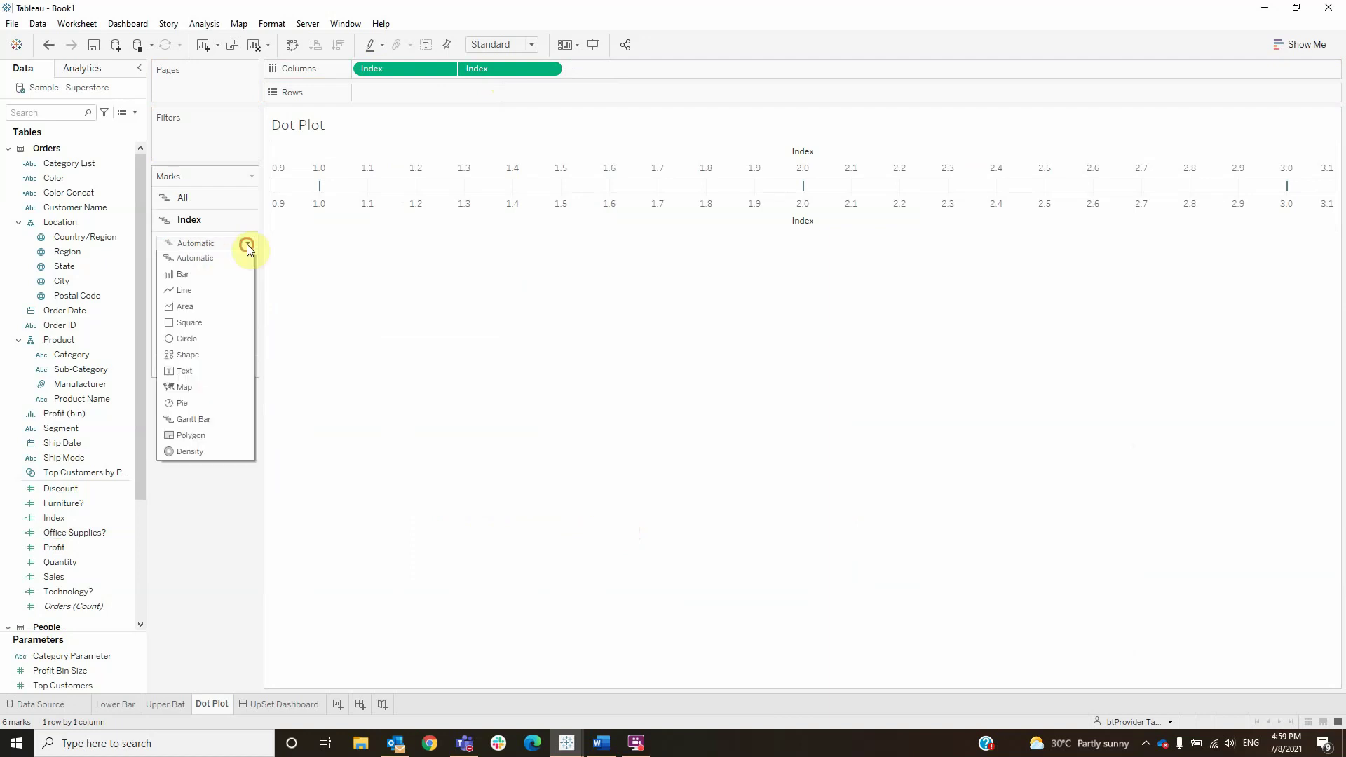
pyautogui.click(205, 291)
pyautogui.moveTo(54, 518); pyautogui.dragTo(239, 309)
pyautogui.rightClick(226, 333)
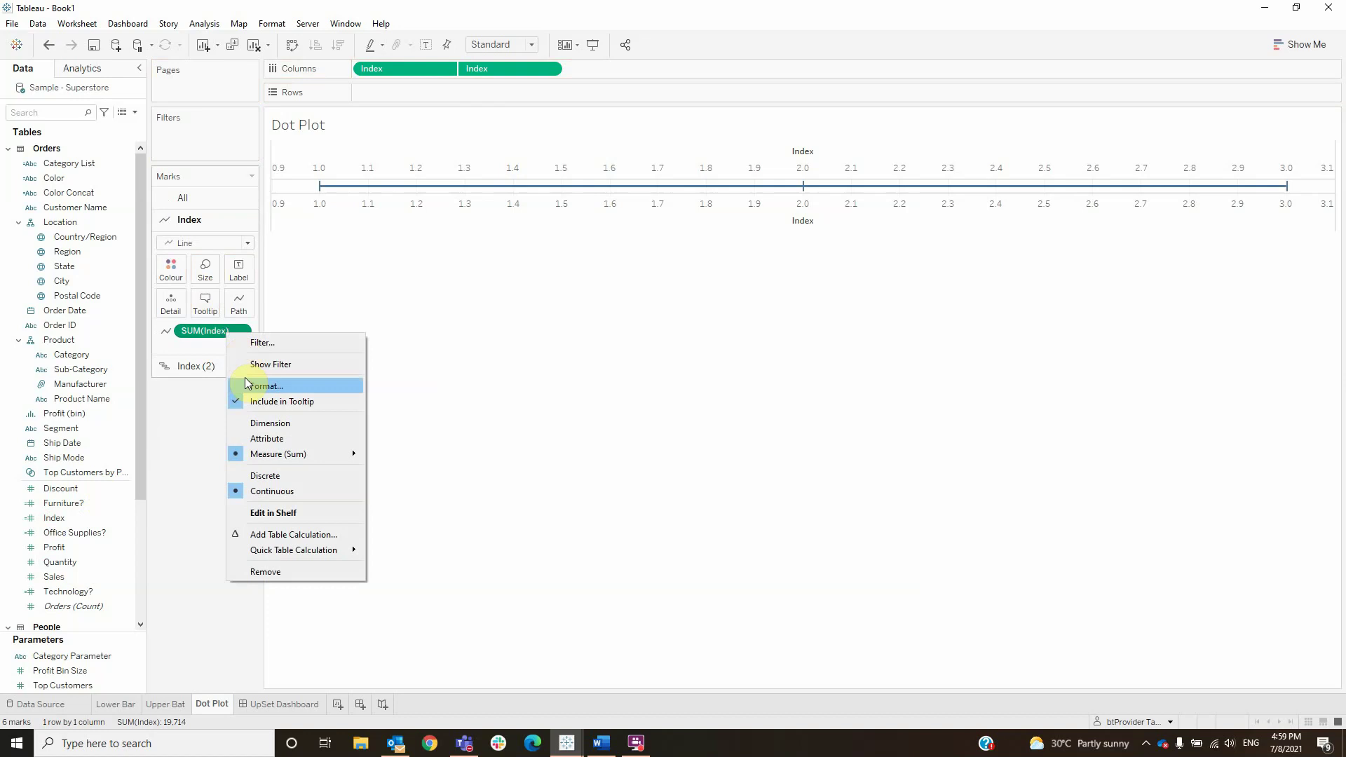
pyautogui.click(267, 423)
pyautogui.rightClick(211, 331)
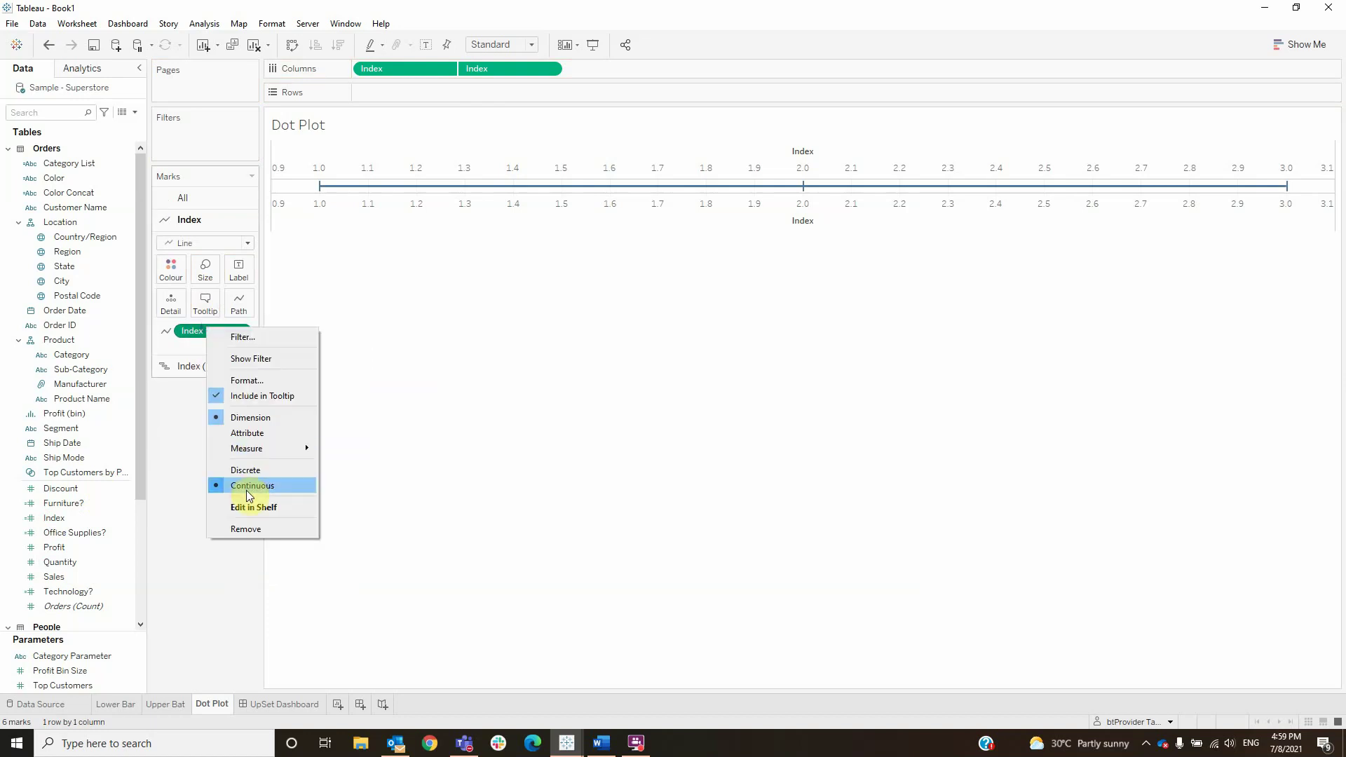
pyautogui.click(247, 473)
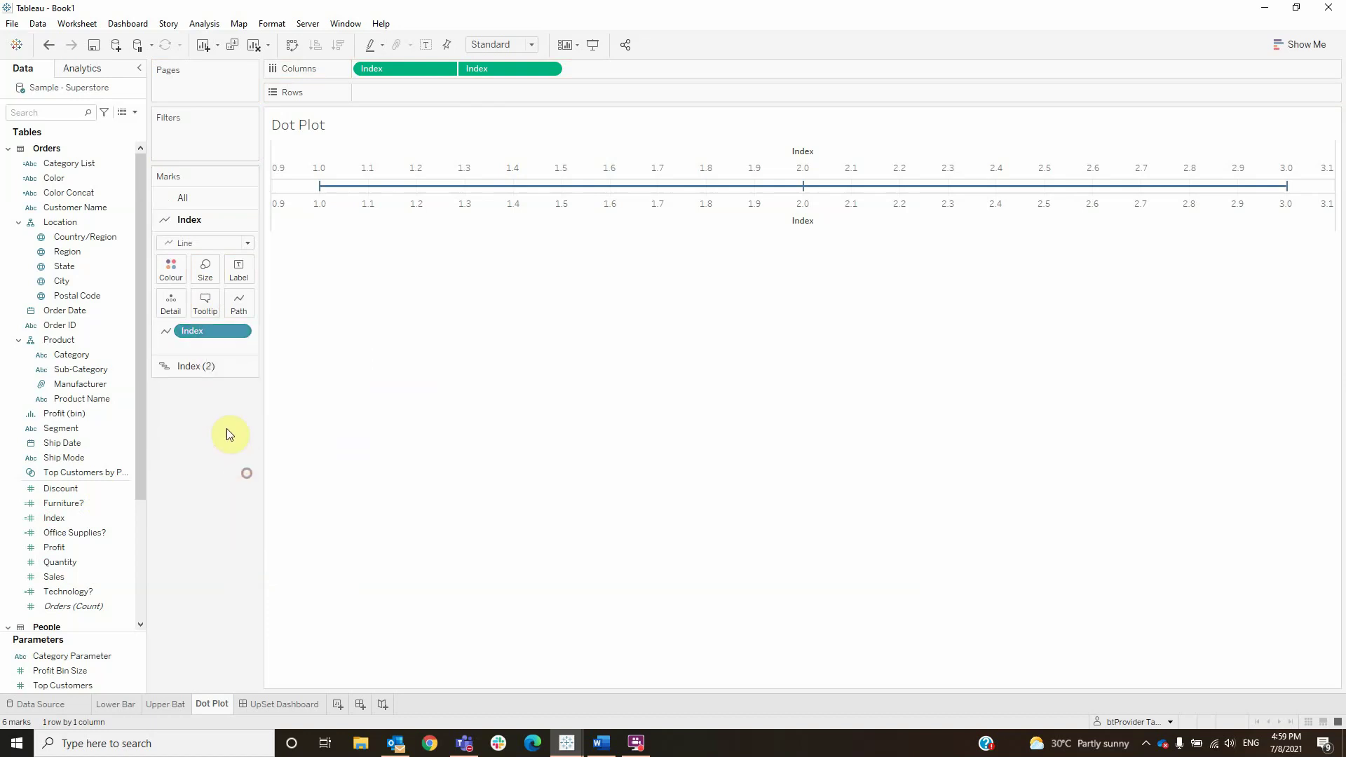
# - Set the Index (2) marks to Circle and add Index to their Detail as a discrete dimension
pyautogui.click(203, 366)
pyautogui.click(185, 270)
pyautogui.click(198, 361)
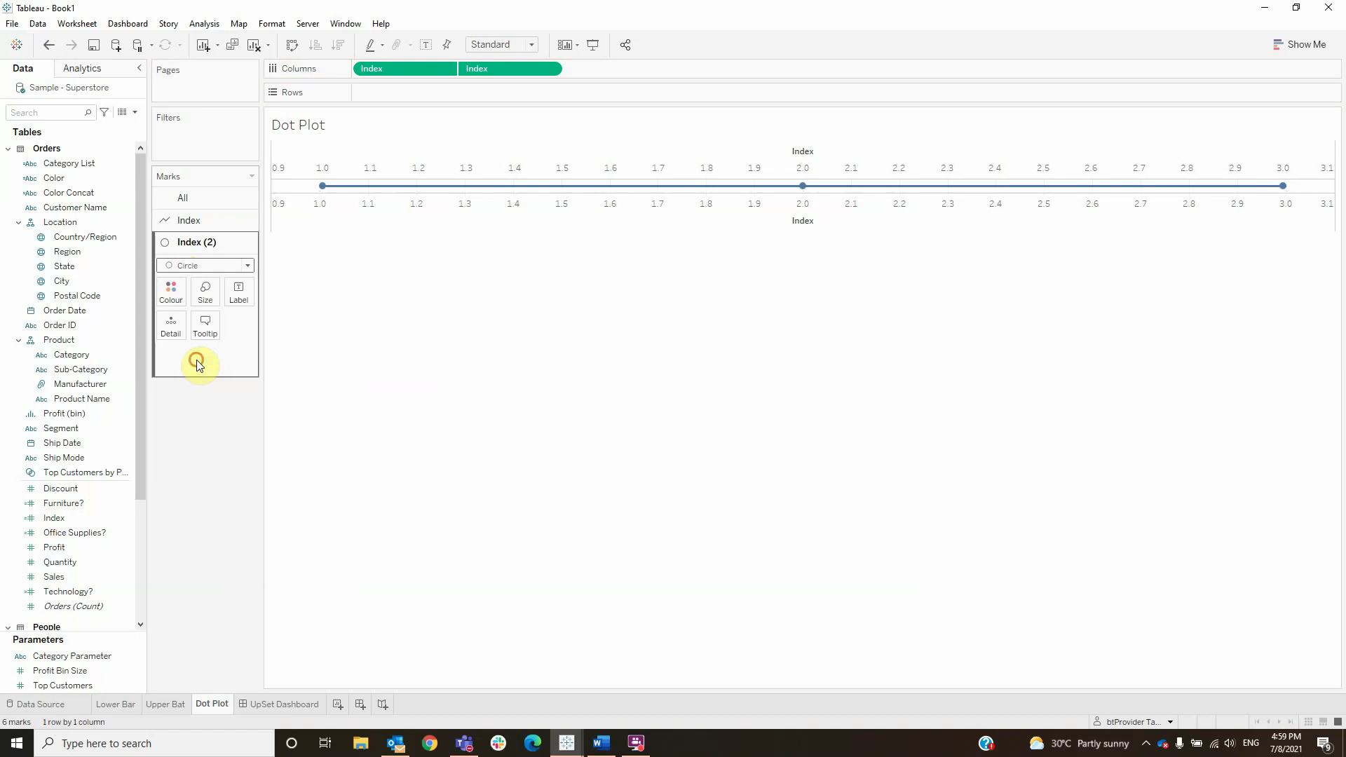
pyautogui.moveTo(54, 519); pyautogui.dragTo(194, 385)
pyautogui.rightClick(196, 353)
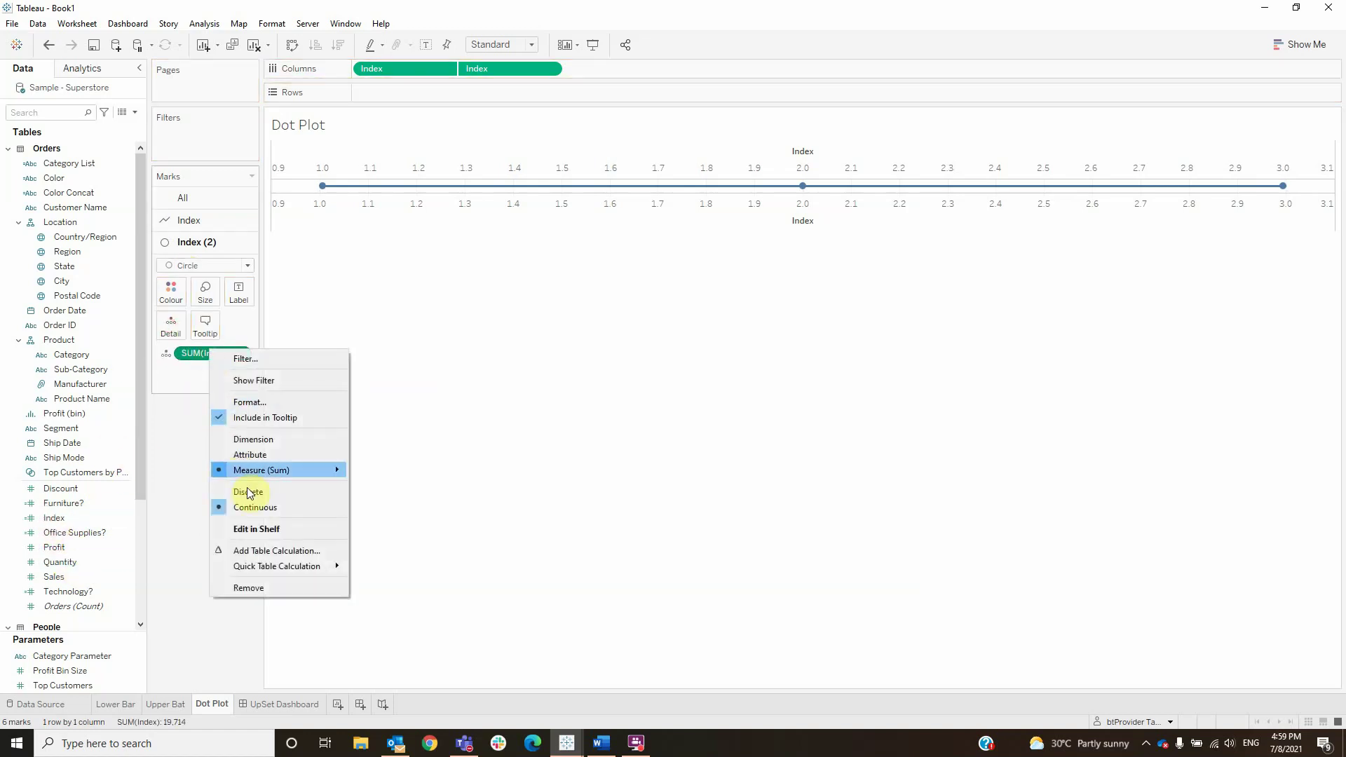
pyautogui.click(253, 445)
pyautogui.rightClick(204, 354)
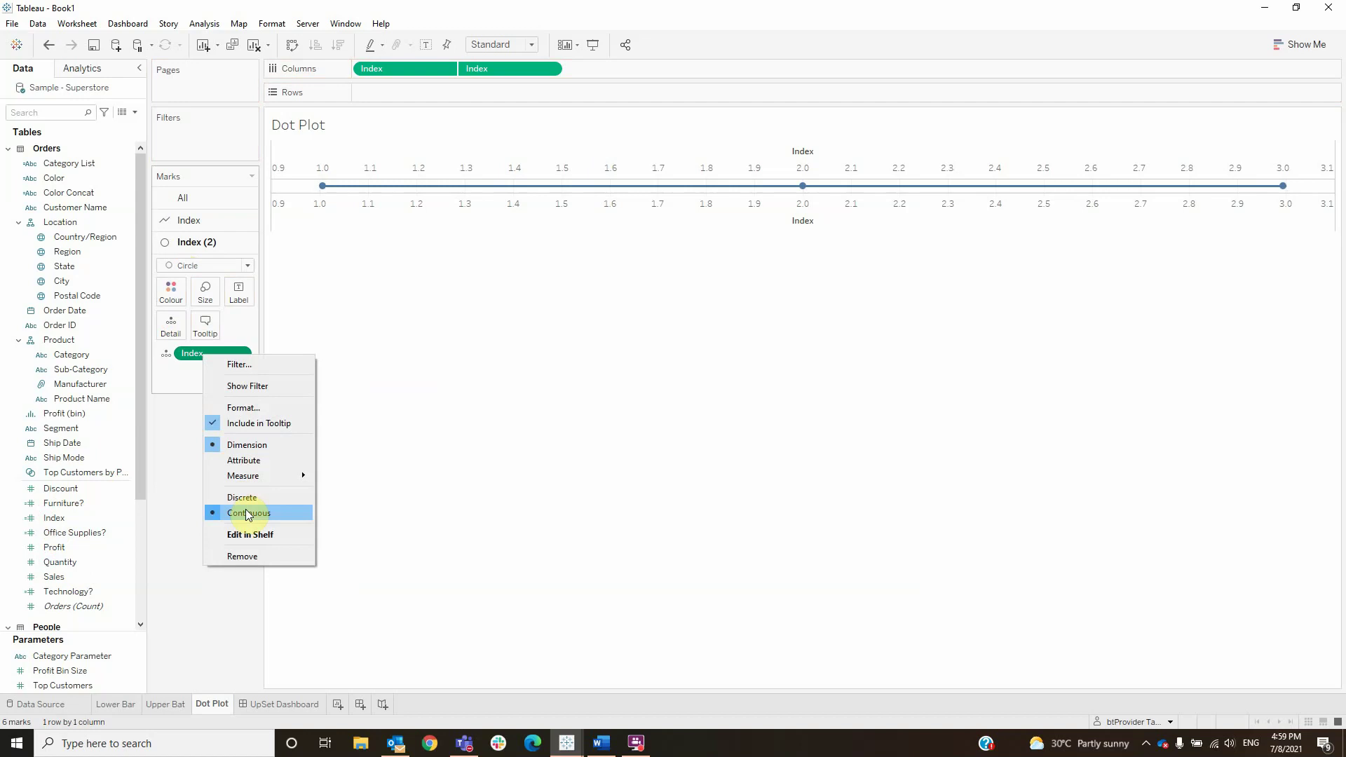
pyautogui.click(242, 500)
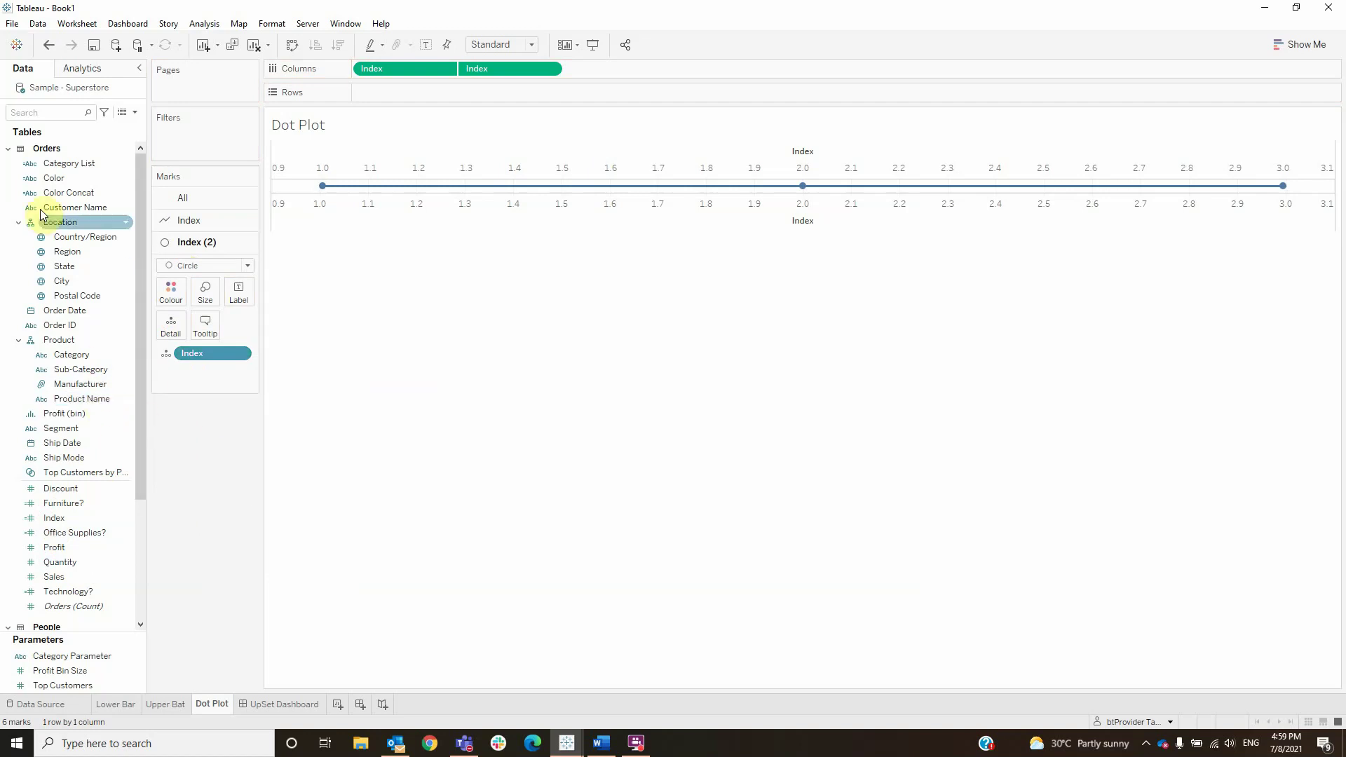
# - Colour the Index (2) circles by Color and place Category List on Rows
pyautogui.moveTo(39, 178); pyautogui.dragTo(171, 295)
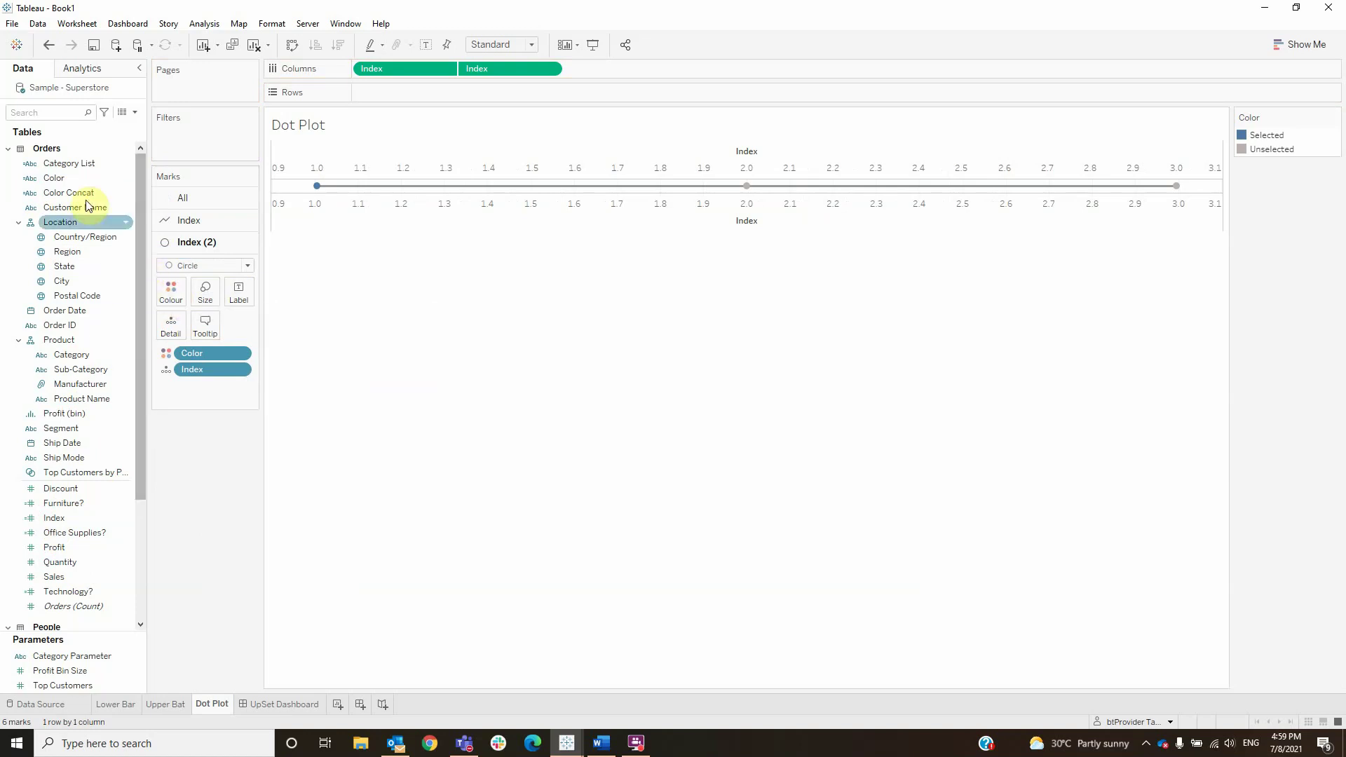
pyautogui.moveTo(66, 163); pyautogui.dragTo(399, 90)
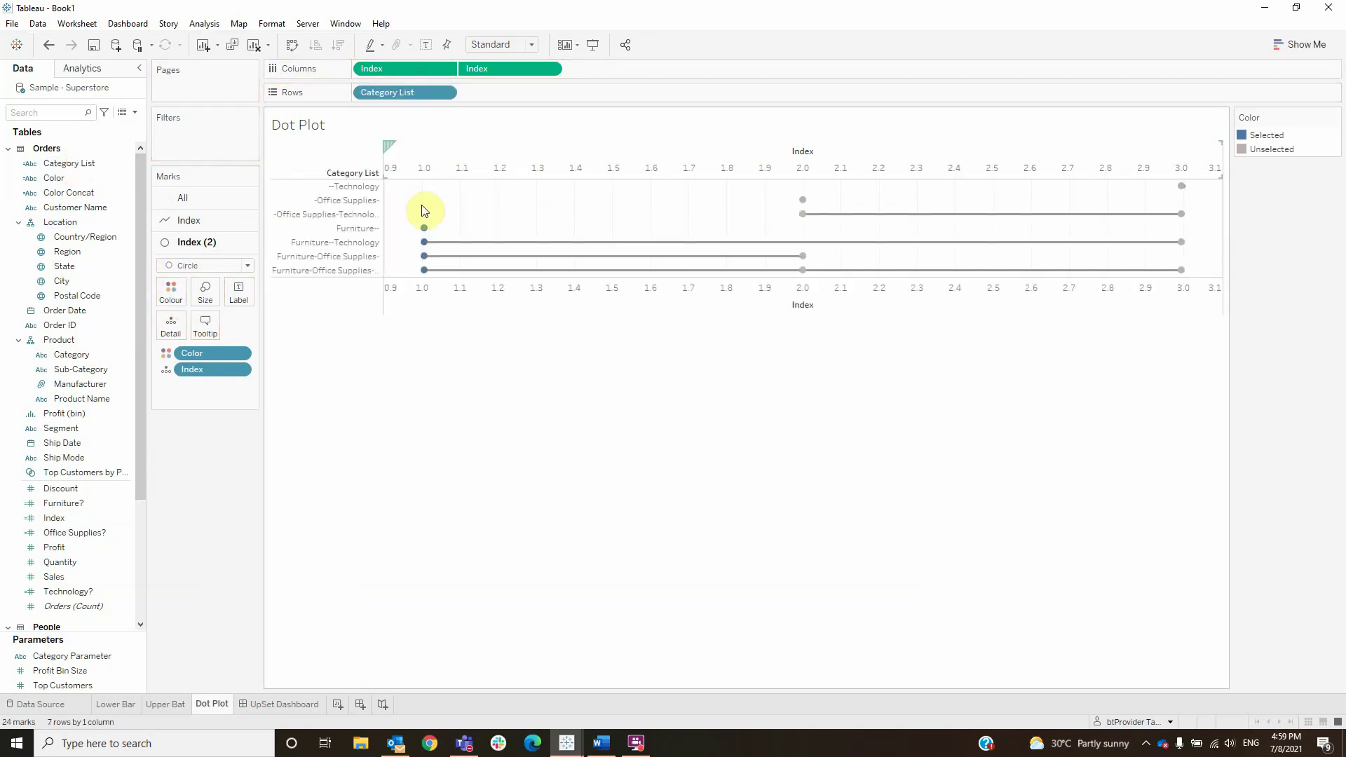
# - Enlarge the Index (2) circles in the dot plot
pyautogui.click(203, 293)
pyautogui.click(259, 327)
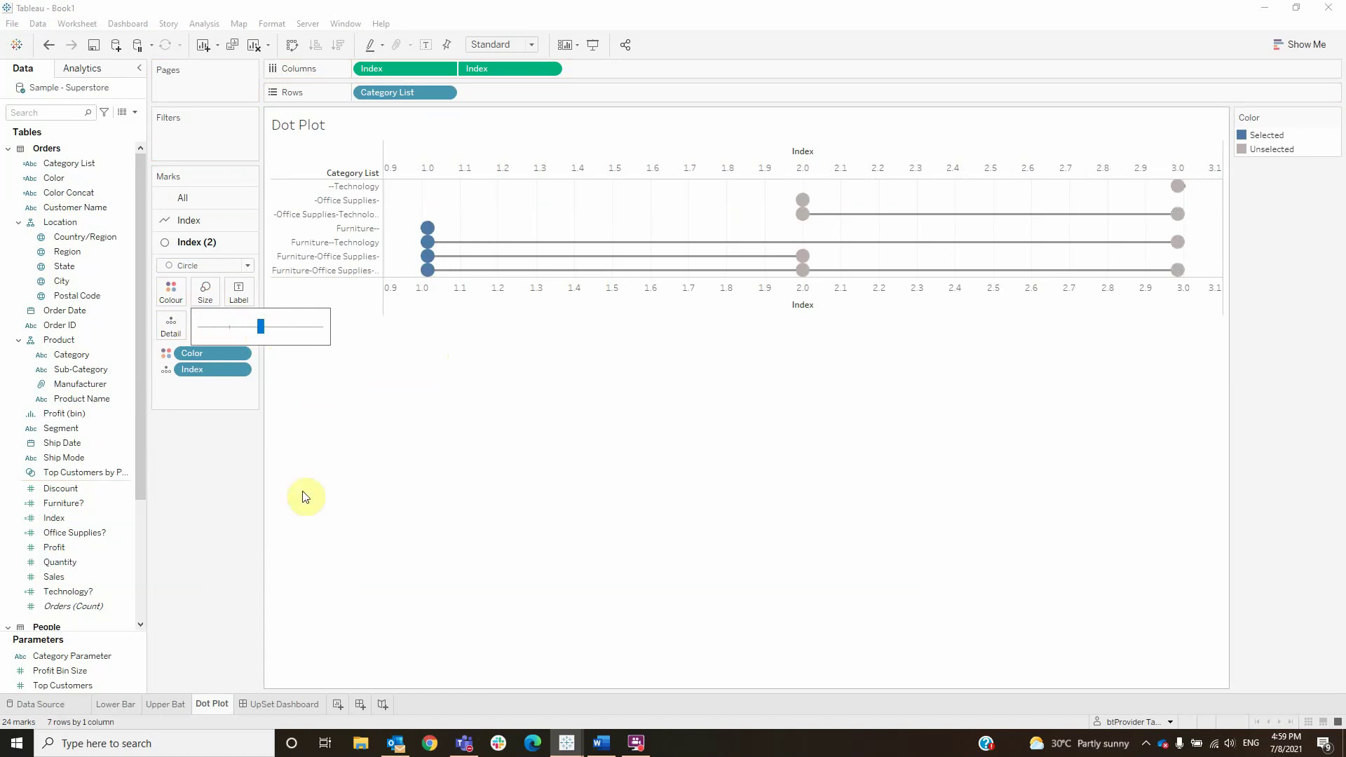
# - Create a new dashboard with Upper Bat above a layout container holding Dot Plot and Lower Bar side by side
pyautogui.click(359, 705)
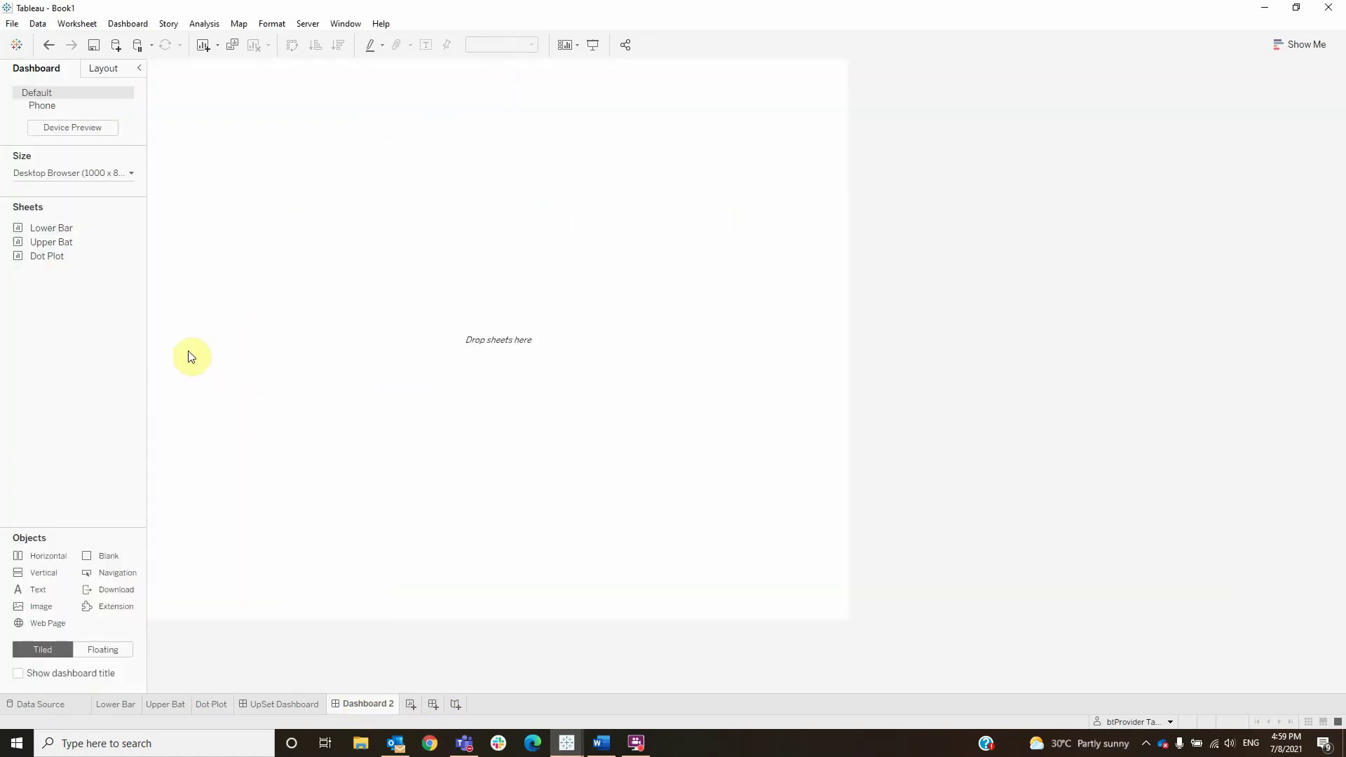
pyautogui.moveTo(54, 241); pyautogui.dragTo(316, 210)
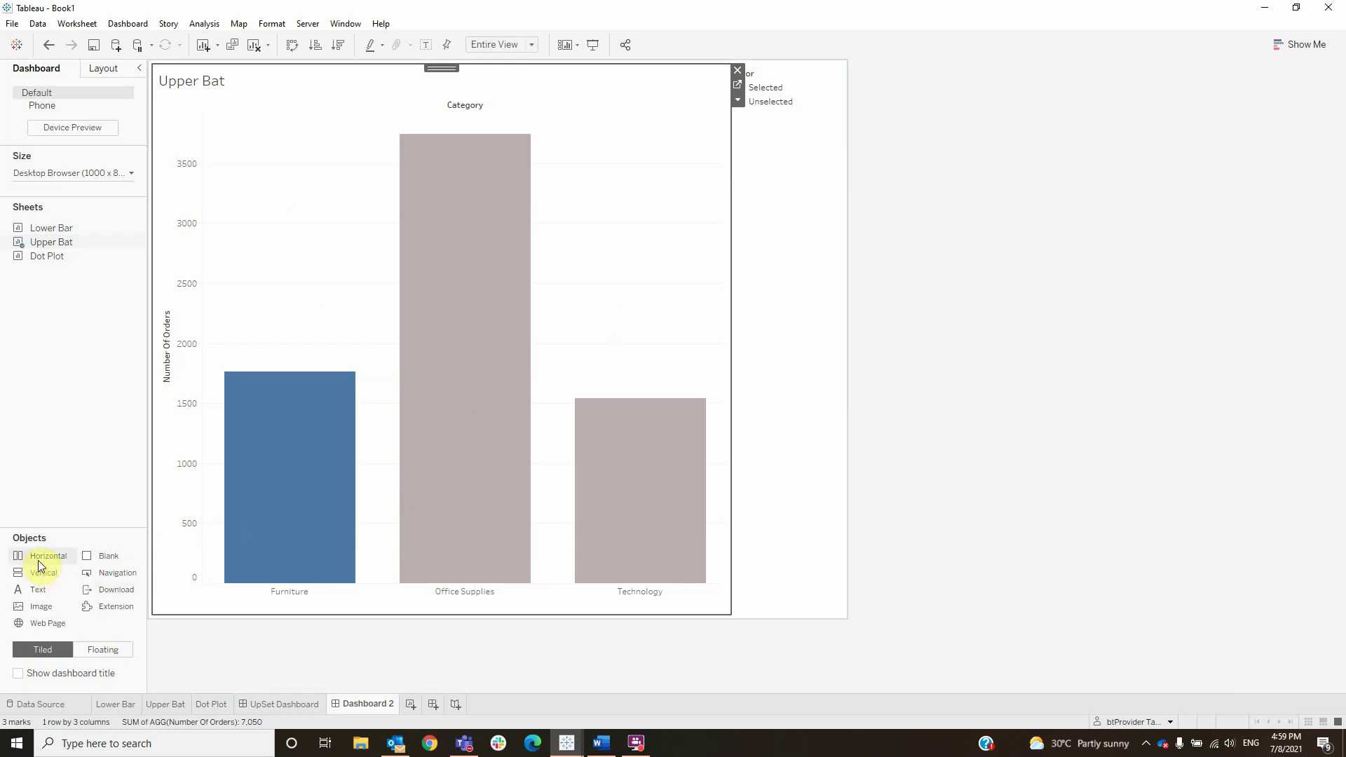
pyautogui.moveTo(35, 572); pyautogui.dragTo(405, 561)
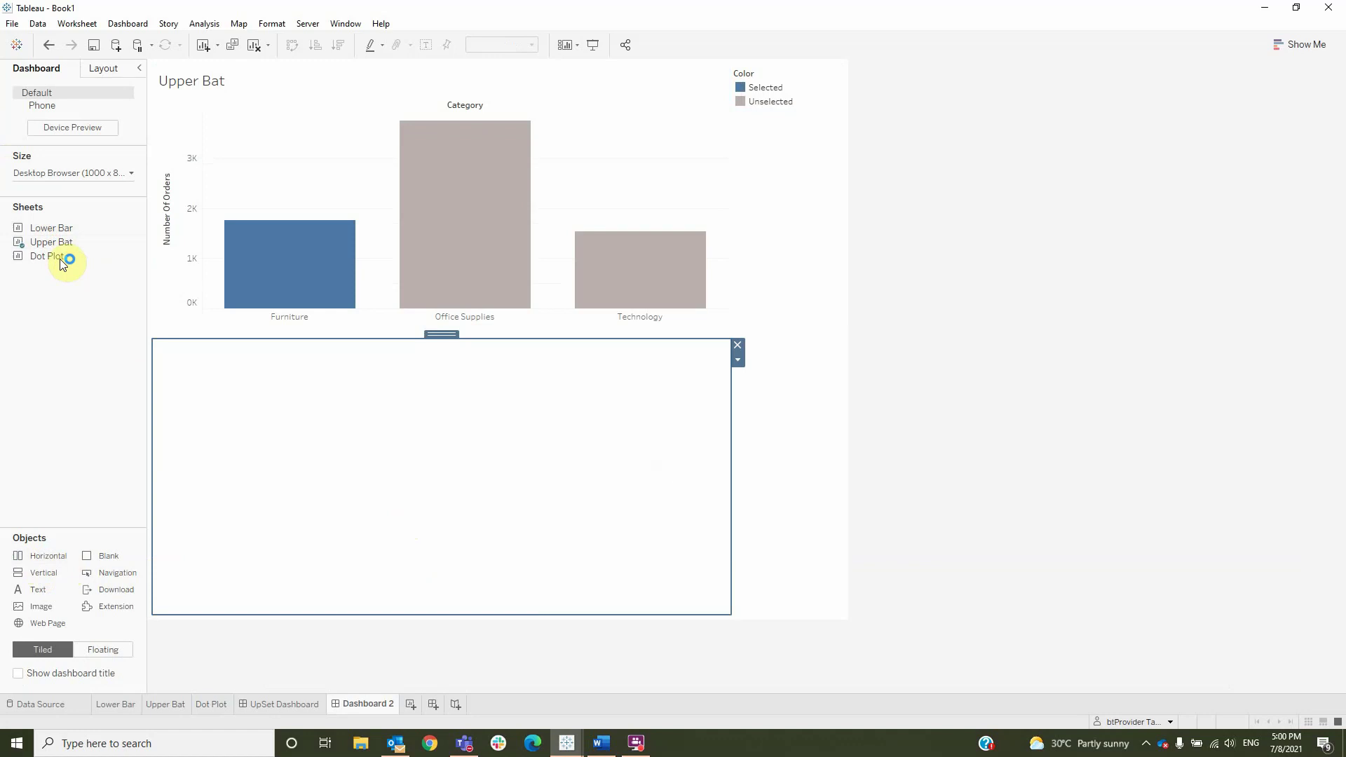
pyautogui.moveTo(223, 394); pyautogui.dragTo(242, 406)
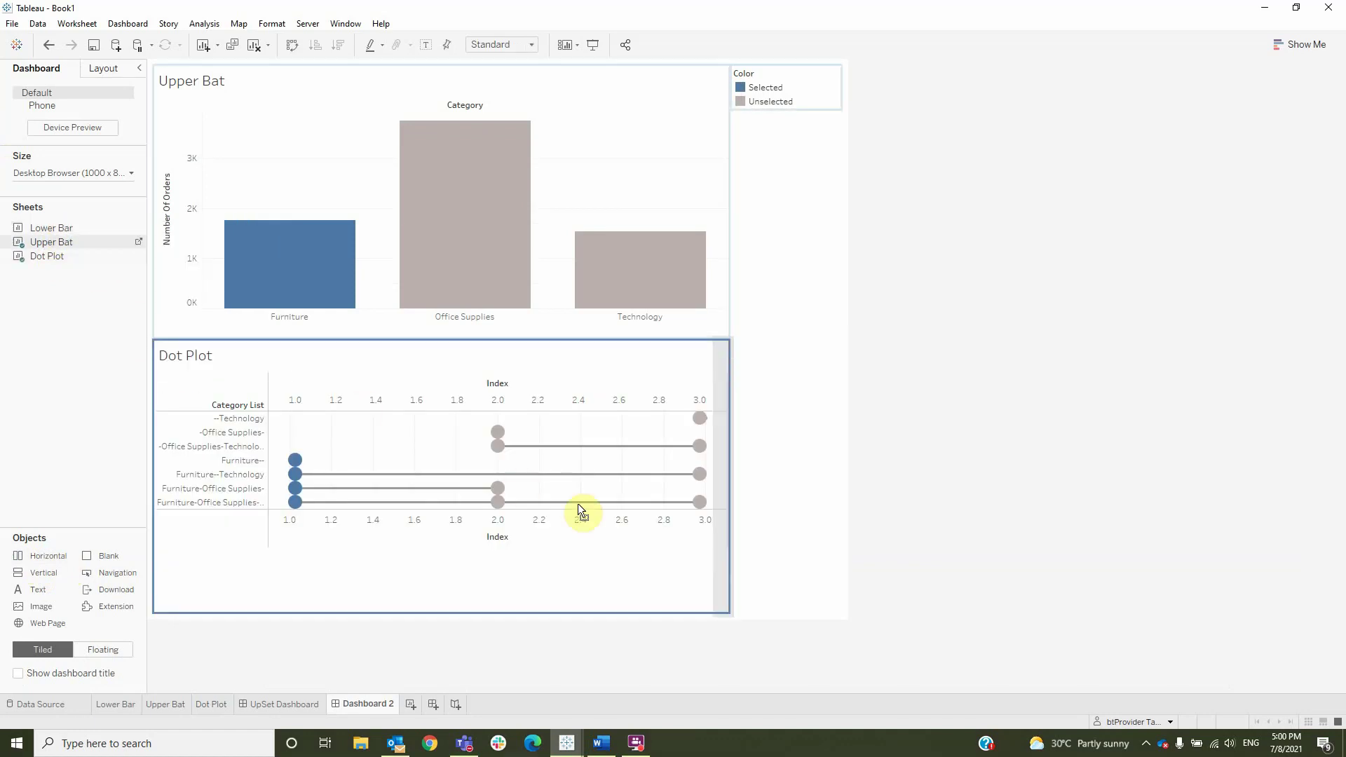
pyautogui.moveTo(647, 495); pyautogui.dragTo(647, 498)
# - Hide the upper Index axis header and the Category List row labels of the Dot Plot on the dashboard
pyautogui.rightClick(390, 384)
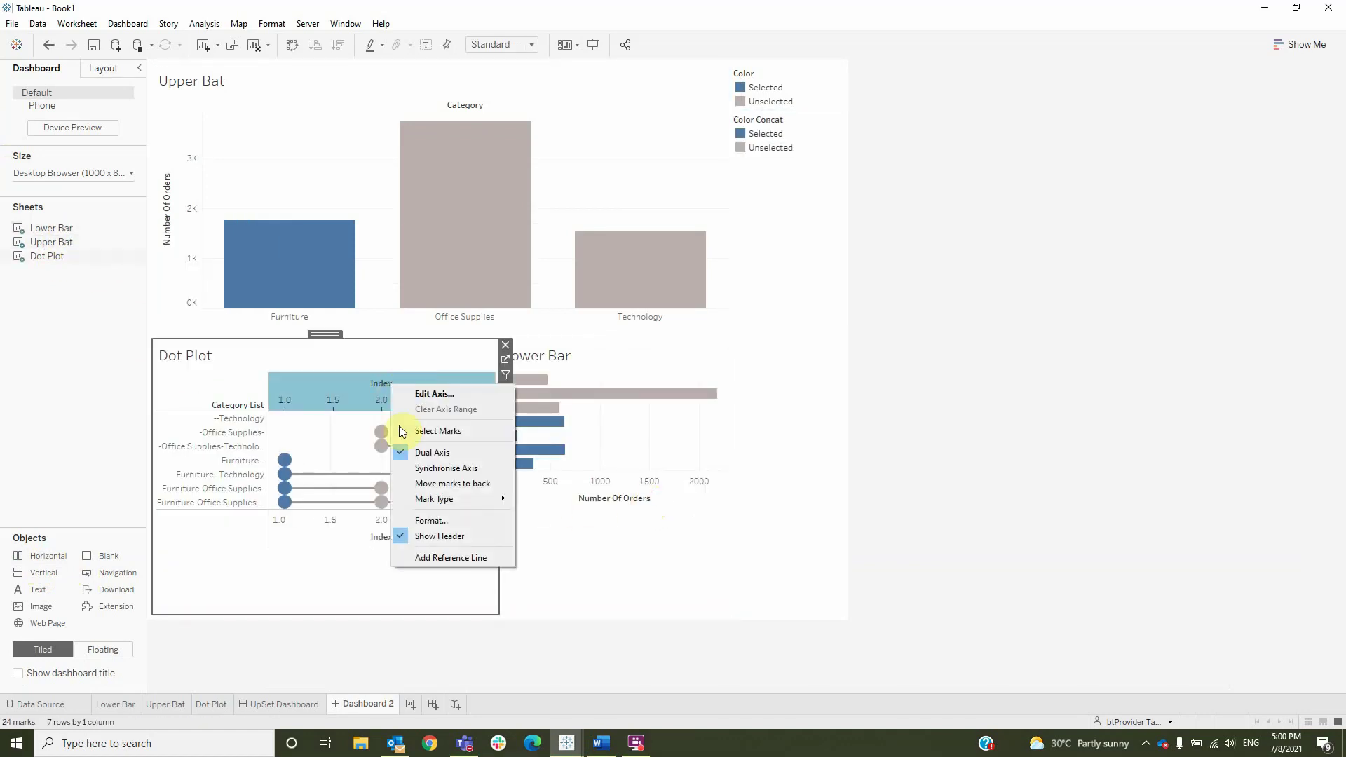
pyautogui.click(440, 536)
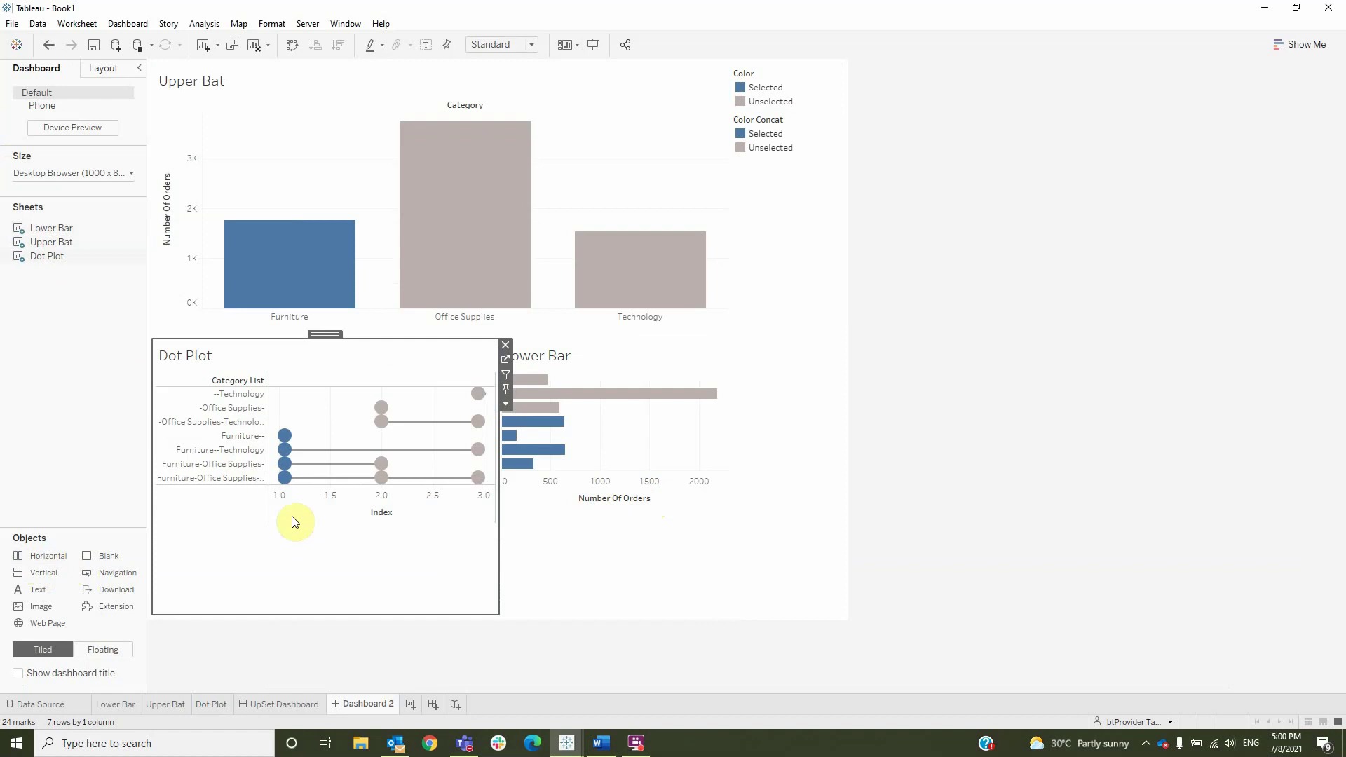
pyautogui.rightClick(241, 479)
pyautogui.click(316, 571)
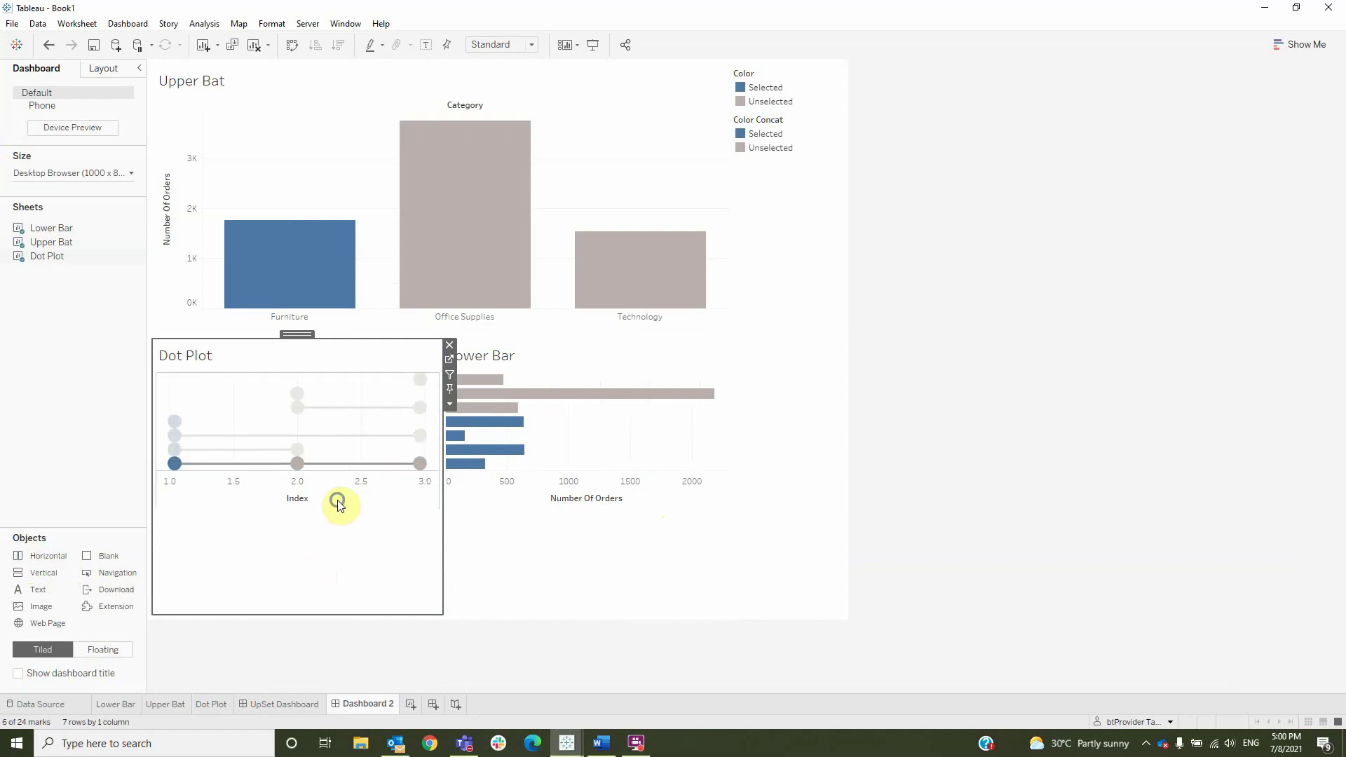
# - Hide the Dot Plot's lower Index axis header and fit both Lower Bar and Dot Plot to Entire View
pyautogui.rightClick(339, 500)
pyautogui.click(396, 639)
pyautogui.click(465, 583)
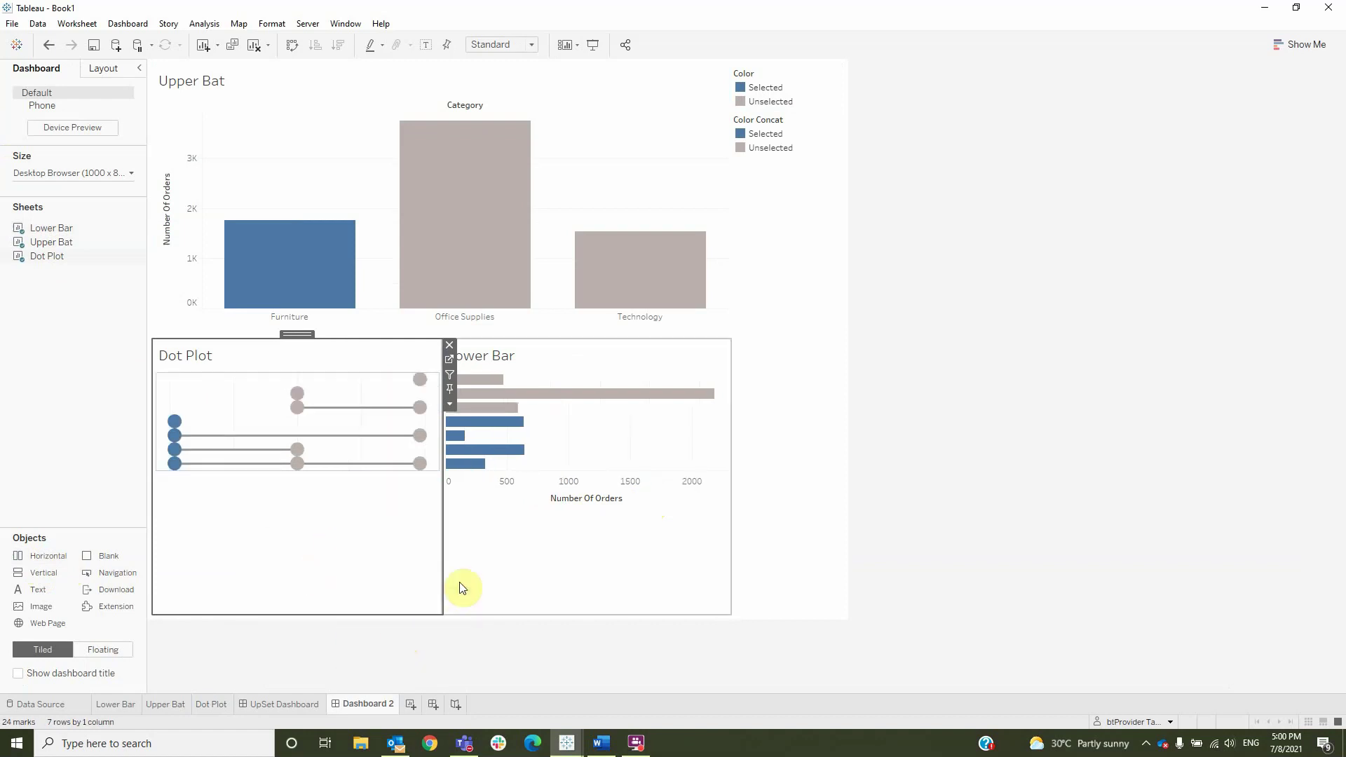
pyautogui.click(531, 45)
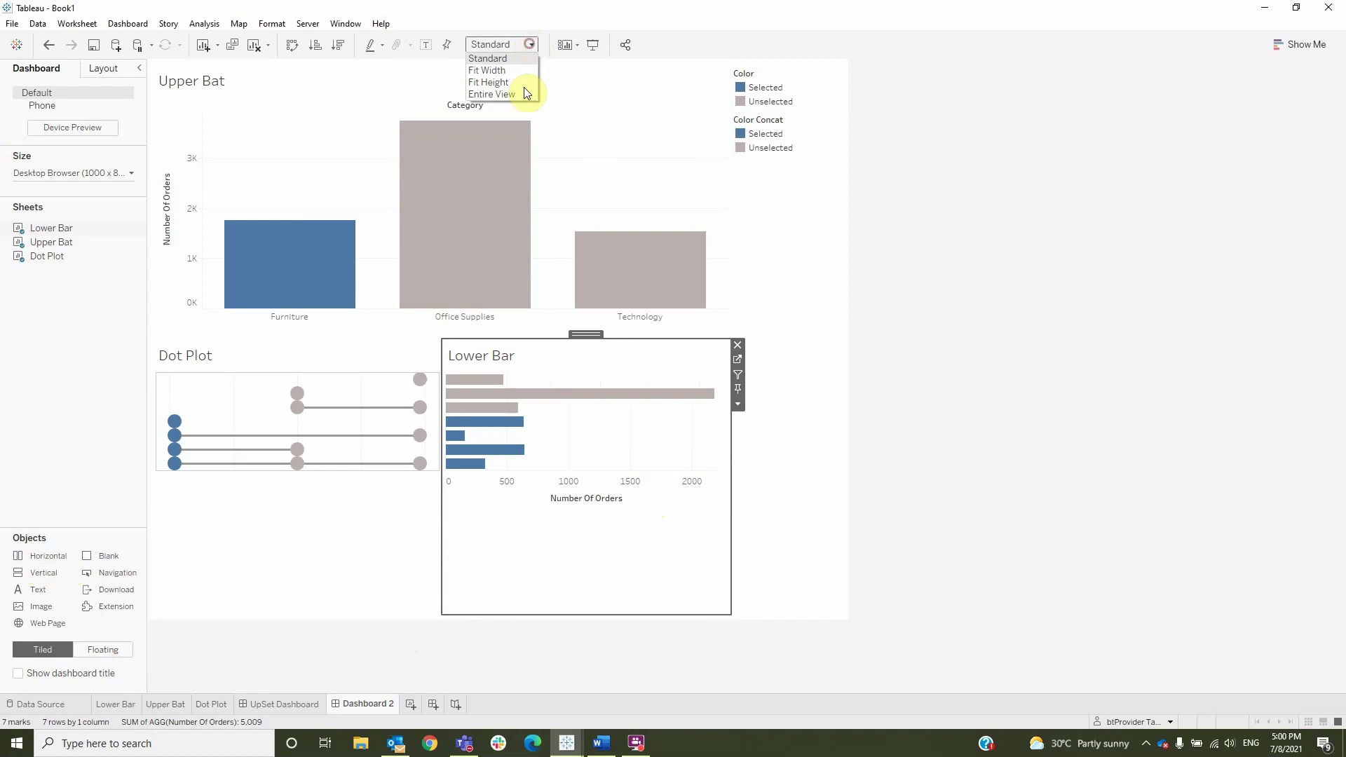
pyautogui.click(506, 94)
pyautogui.click(421, 463)
pyautogui.click(519, 45)
pyautogui.click(493, 97)
# - Delete the layout container holding the Color and Color Concat legends from the dashboard
pyautogui.click(788, 201)
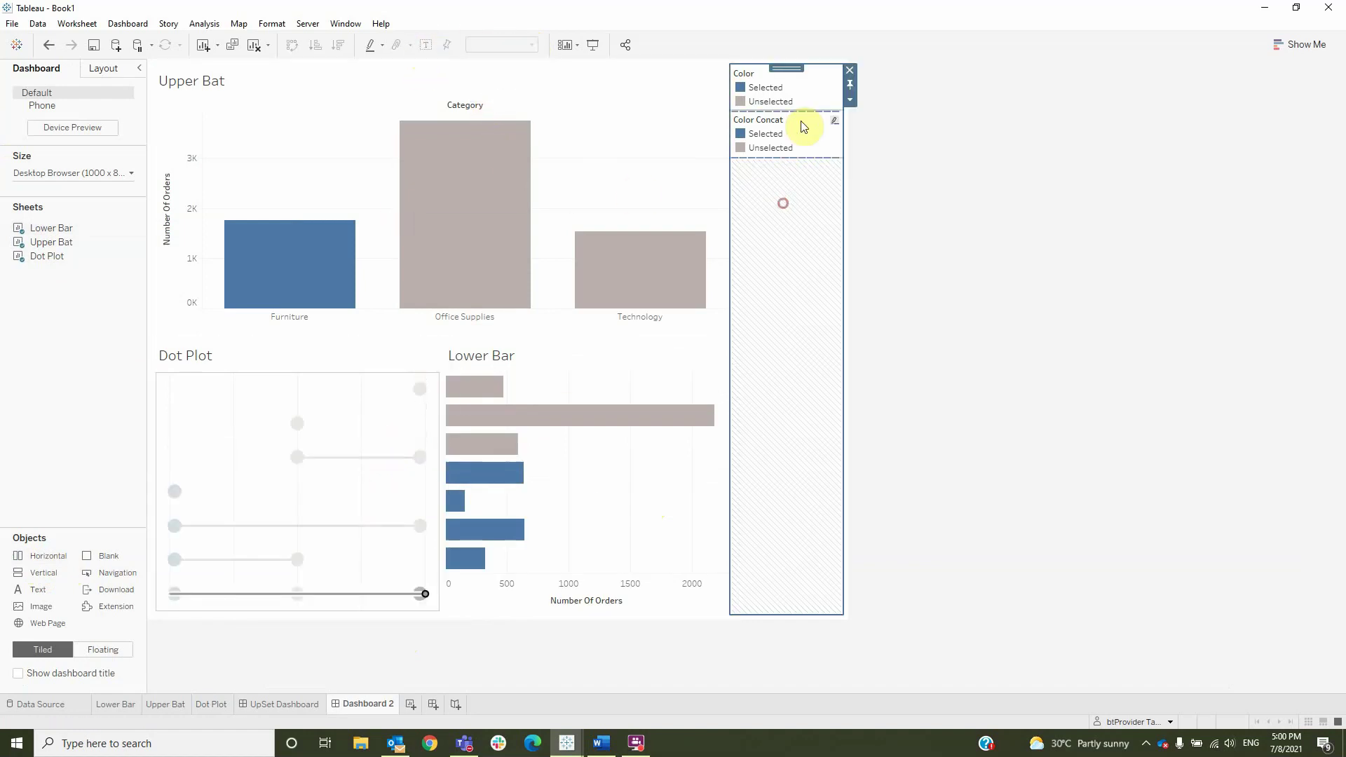
pyautogui.click(851, 71)
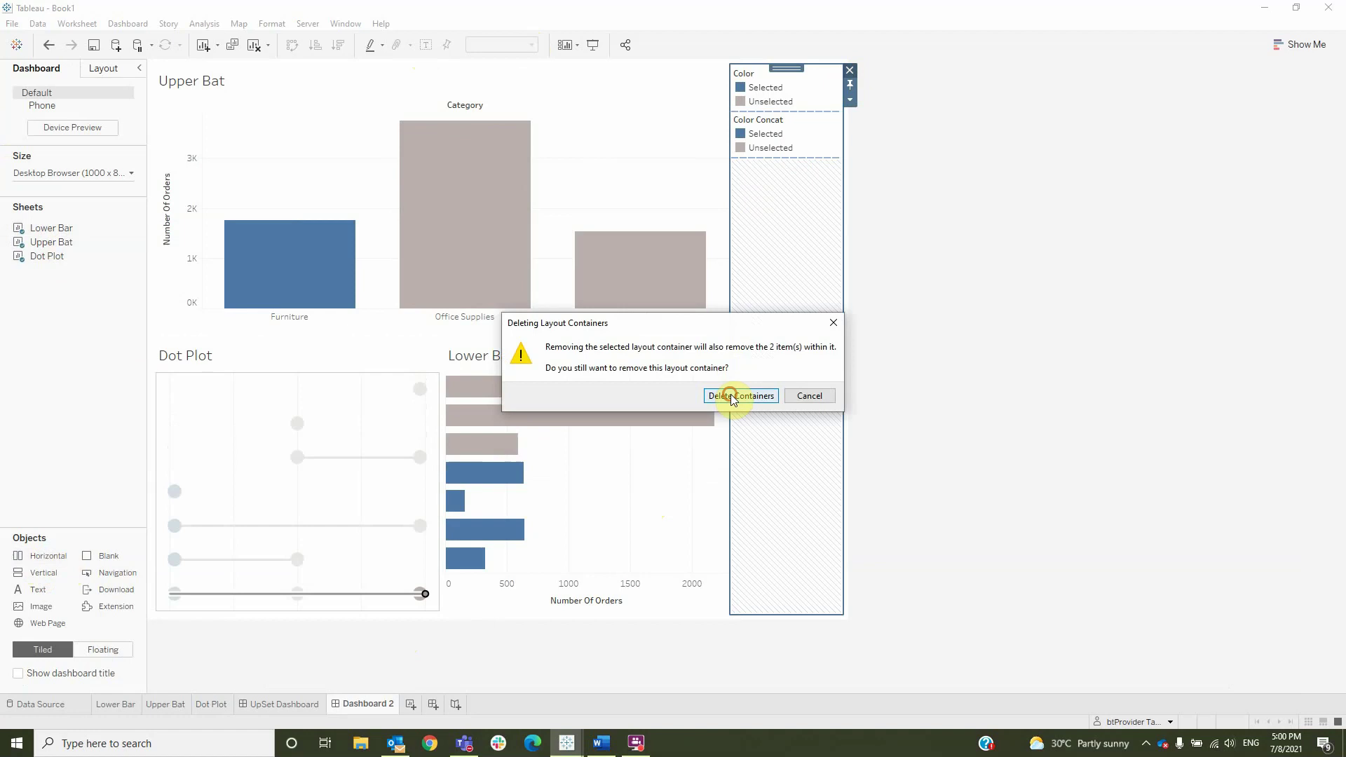
pyautogui.click(731, 397)
# - Add a blank object to the right of Upper Bat and a narrow blank to the left of Dot Plot
pyautogui.moveTo(104, 563); pyautogui.dragTo(777, 246)
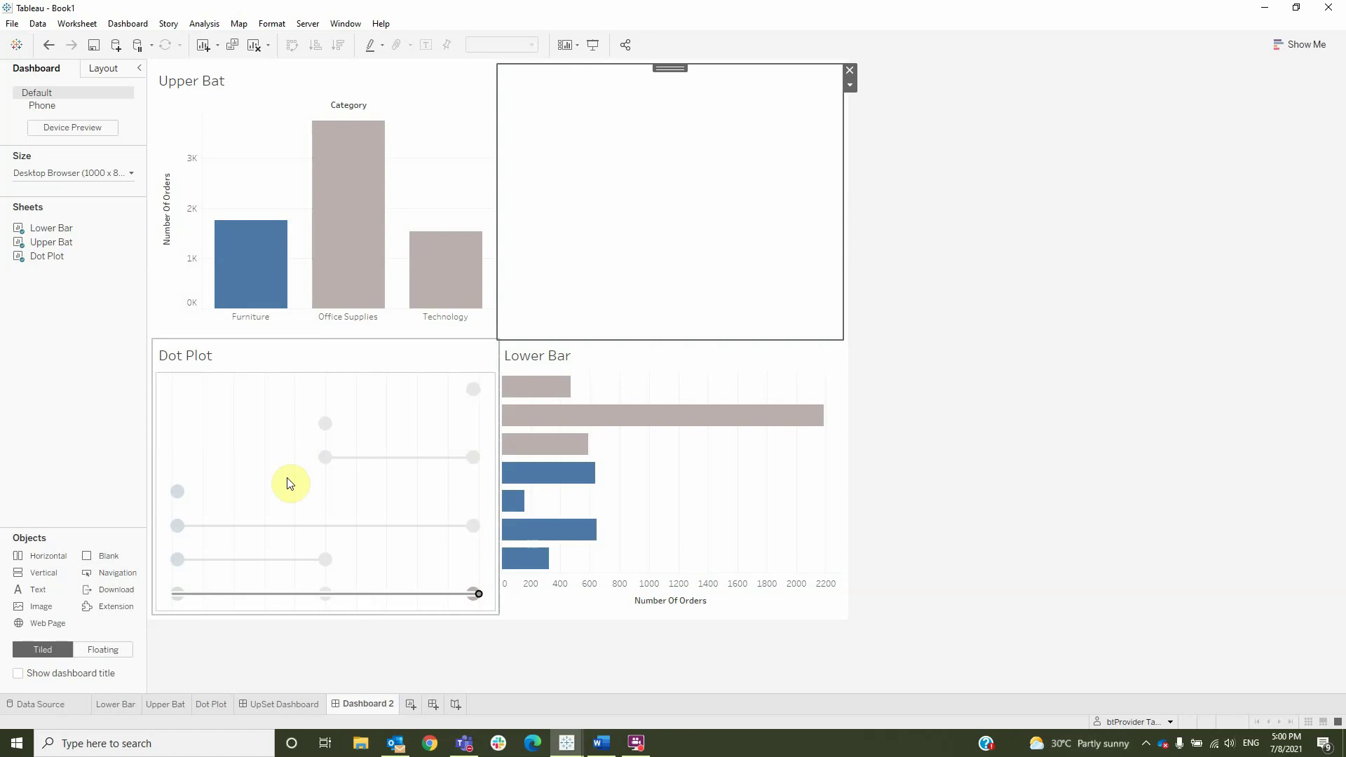
pyautogui.moveTo(107, 556); pyautogui.dragTo(223, 509)
pyautogui.moveTo(353, 490); pyautogui.dragTo(202, 490)
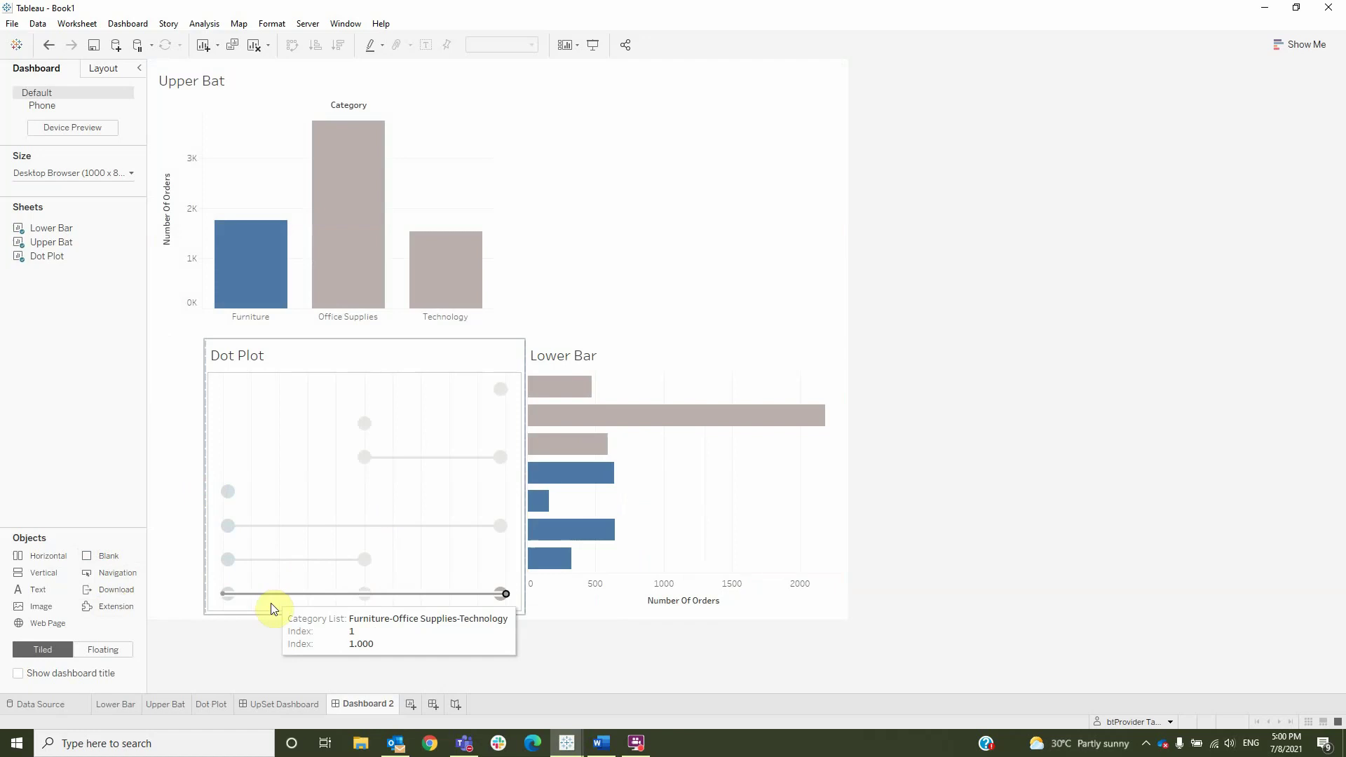
# - Place Dot Plot in a vertical container above a short blank, aligning its rows with the Lower Bar bars
pyautogui.moveTo(42, 575); pyautogui.dragTo(229, 532)
pyautogui.click(733, 337)
pyautogui.moveTo(733, 338); pyautogui.dragTo(428, 433)
pyautogui.moveTo(99, 556); pyautogui.dragTo(358, 581)
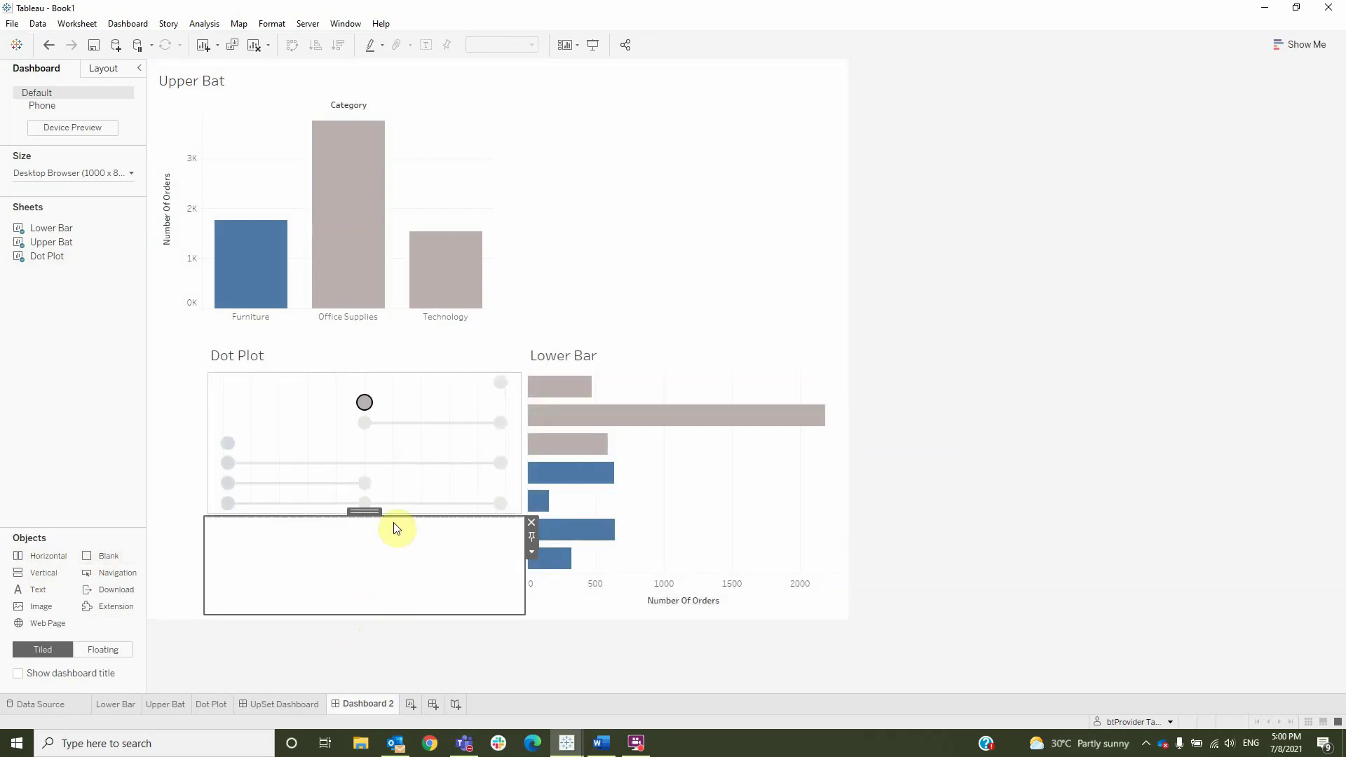
pyautogui.moveTo(400, 512); pyautogui.dragTo(416, 573)
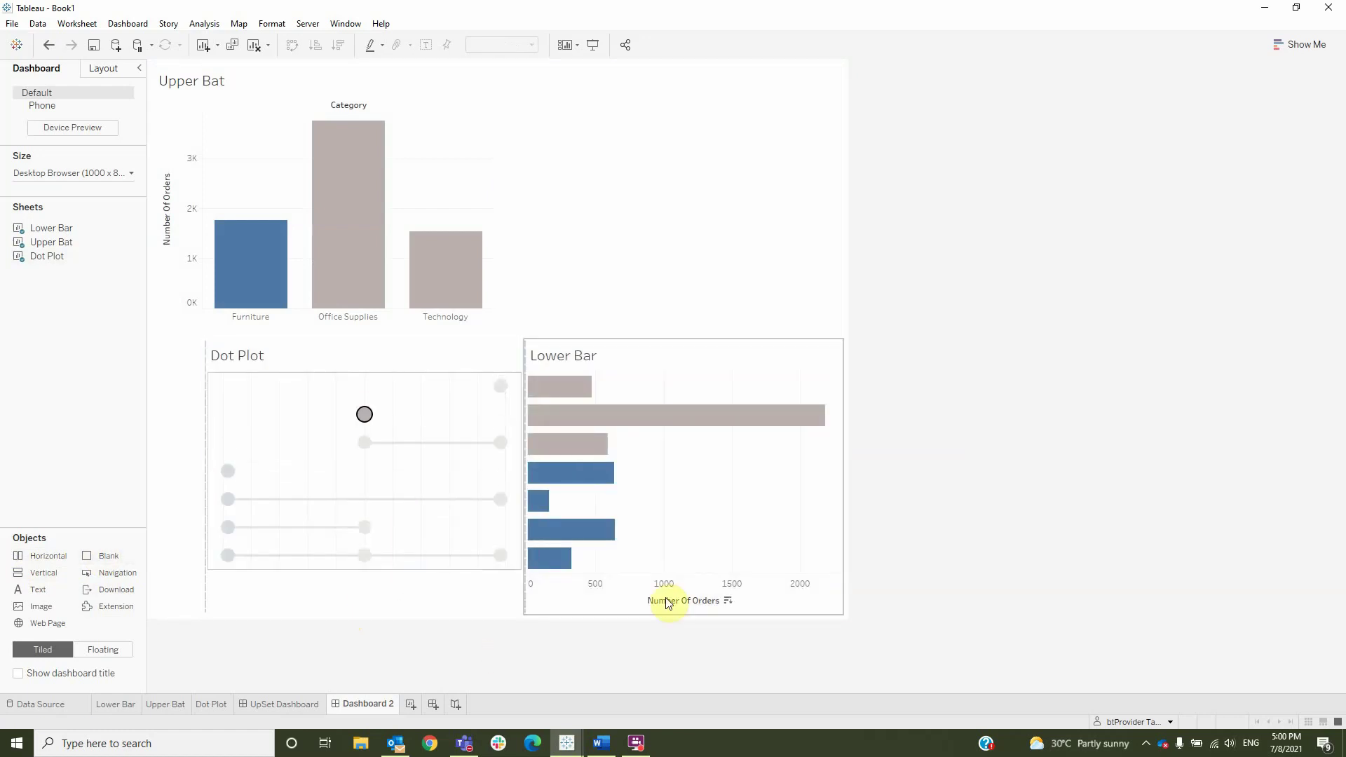
# - Hide the titles of the Lower Bar, Dot Plot and Upper Bat sheets on the dashboard
pyautogui.click(586, 353)
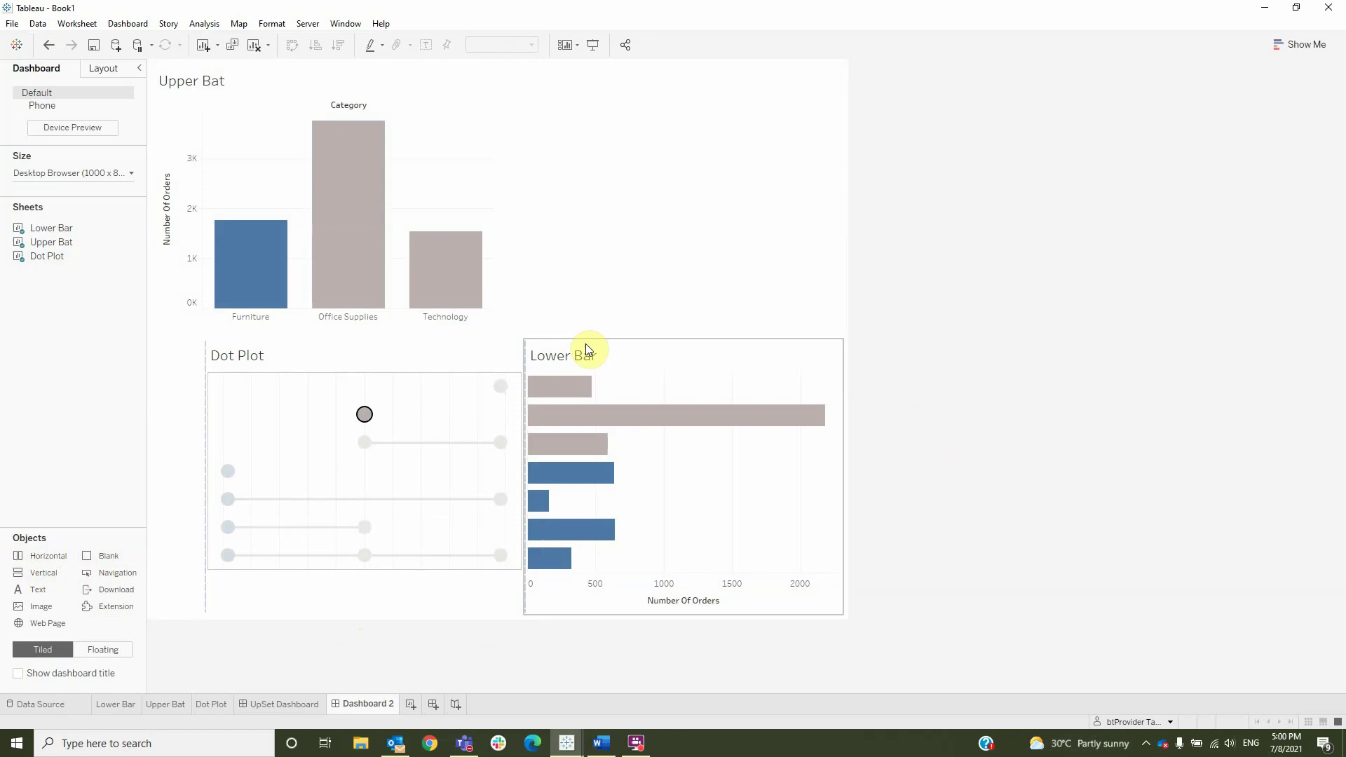
pyautogui.rightClick(586, 353)
pyautogui.click(624, 391)
pyautogui.click(240, 355)
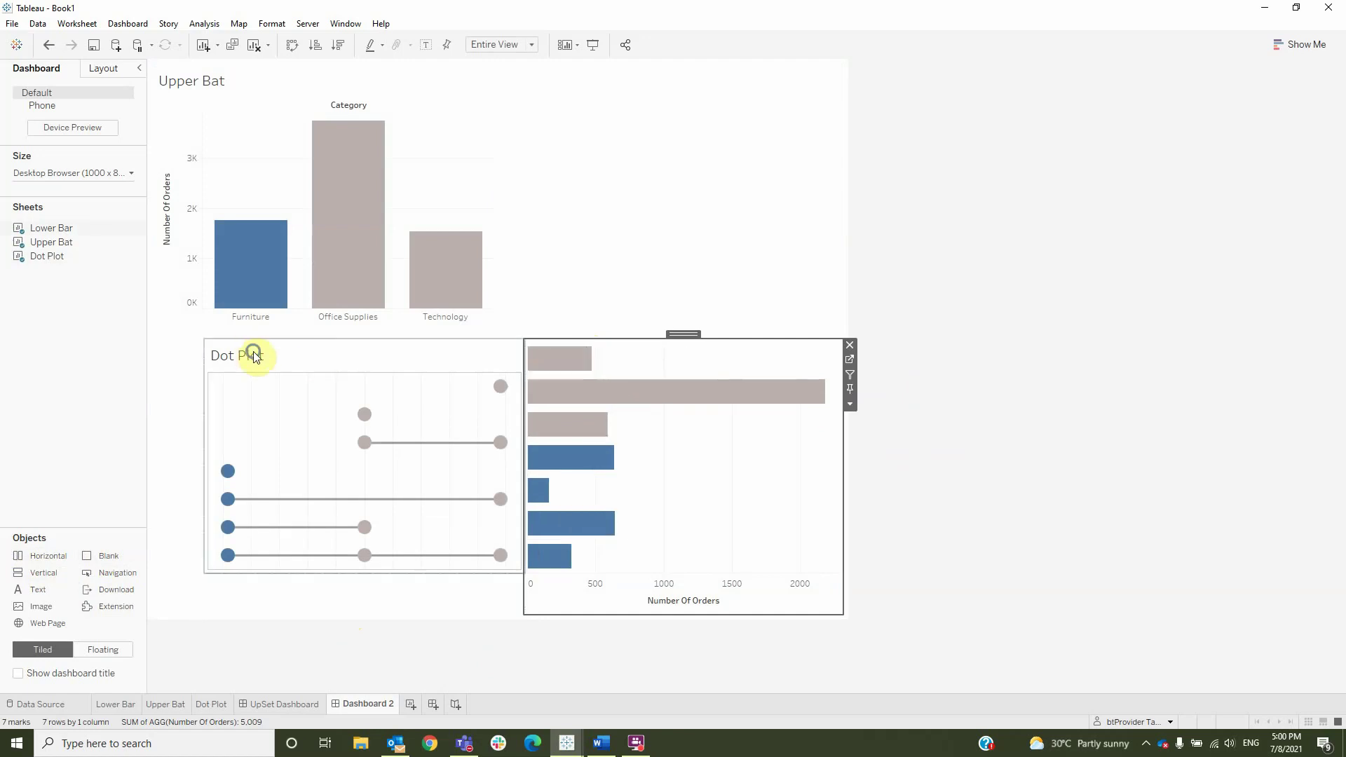
pyautogui.rightClick(253, 352)
pyautogui.click(303, 397)
pyautogui.rightClick(235, 356)
pyautogui.click(266, 399)
pyautogui.rightClick(177, 87)
pyautogui.click(203, 125)
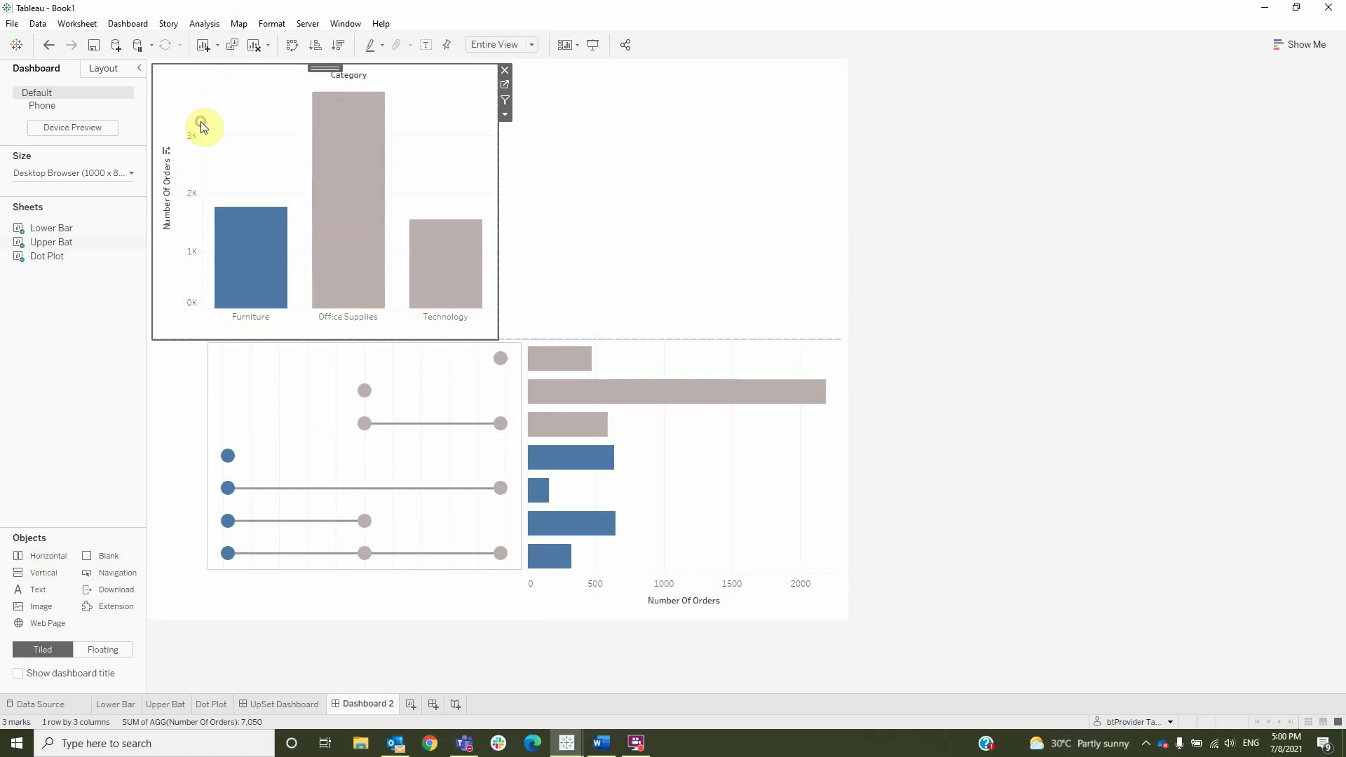
# - Add a dashboard parameter action run on Select from Upper Bat only, targeting Category Parameter with the Category field and no aggregation
pyautogui.click(128, 23)
pyautogui.click(151, 204)
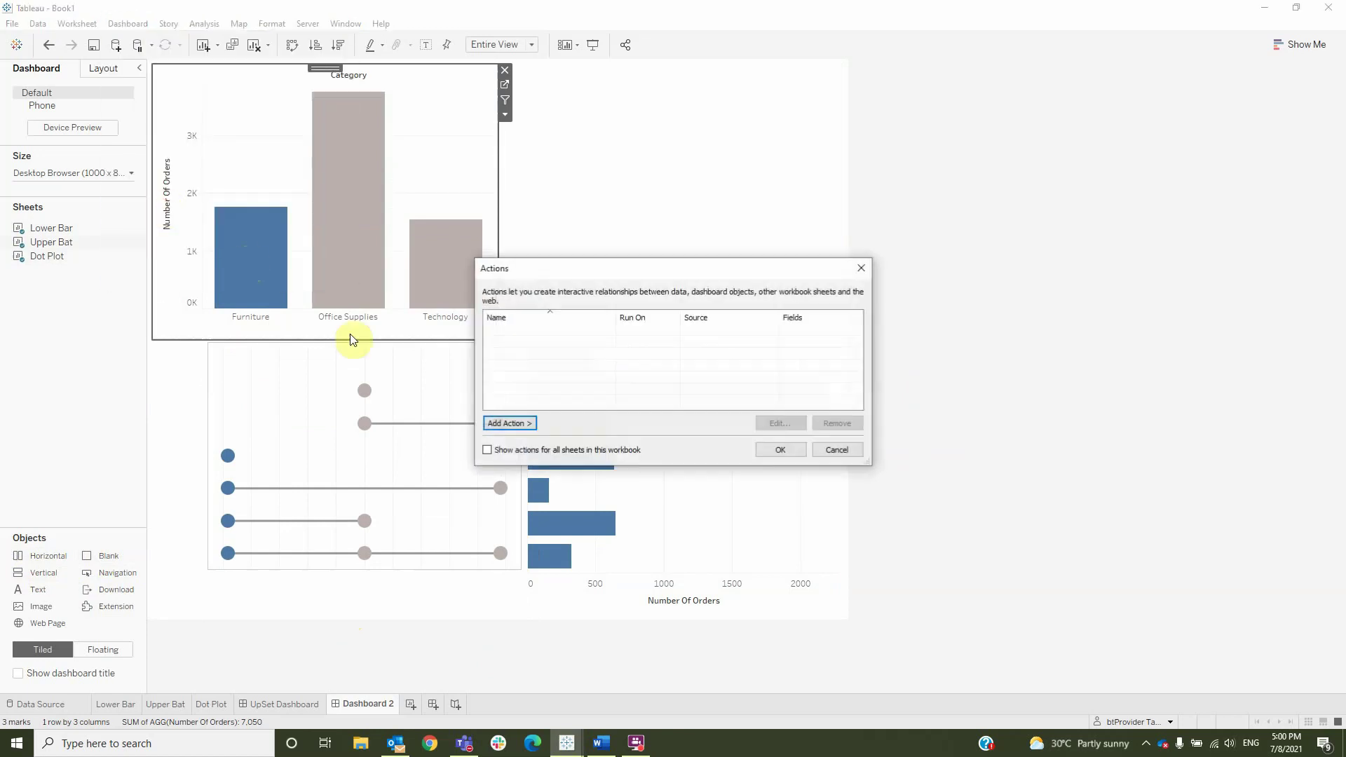
pyautogui.click(504, 424)
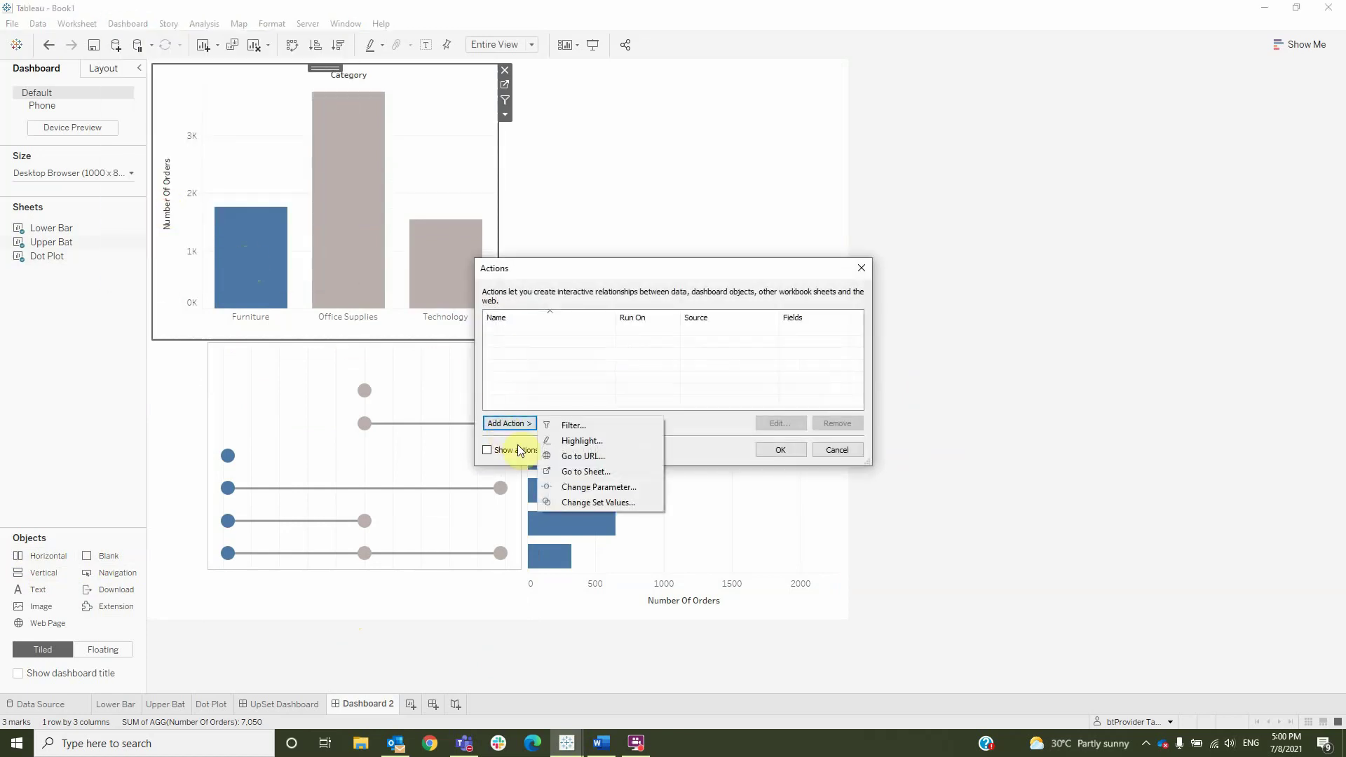
pyautogui.click(572, 486)
pyautogui.click(523, 268)
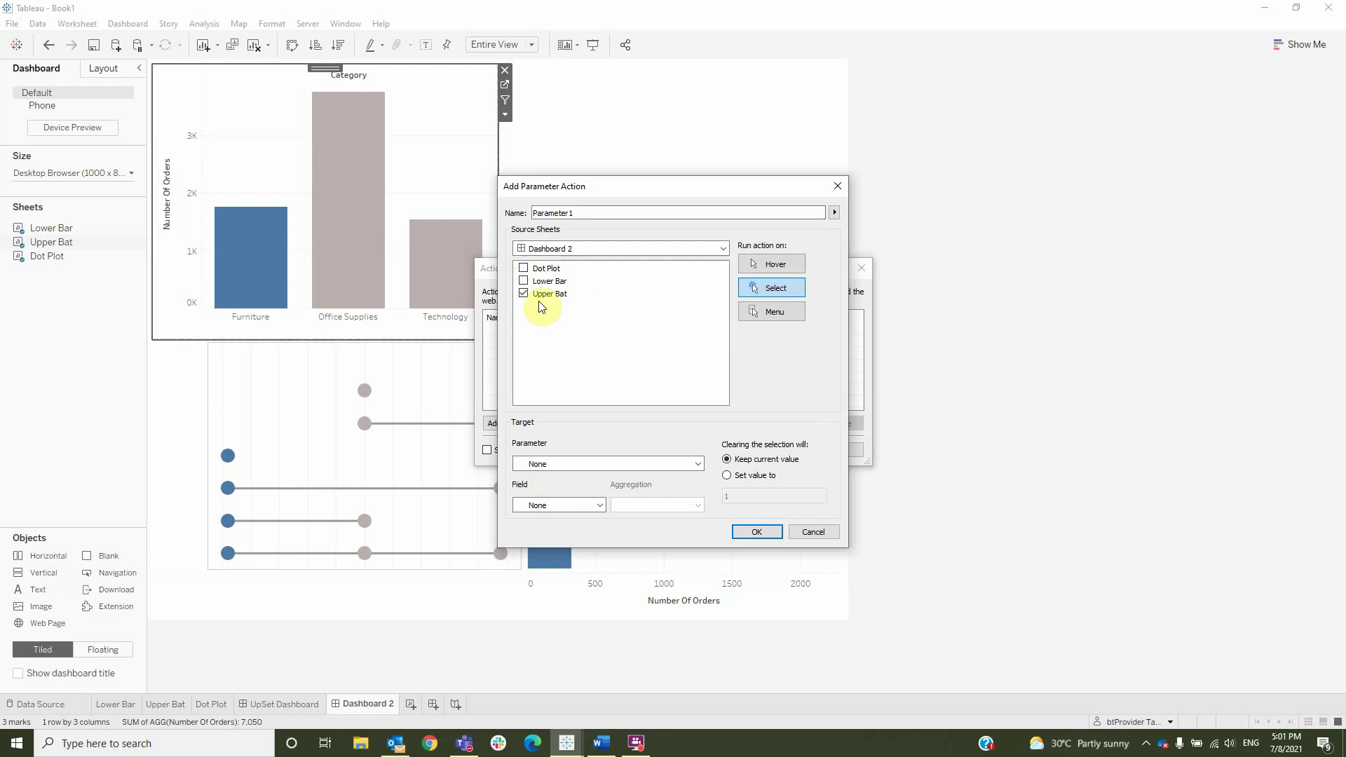
pyautogui.click(544, 464)
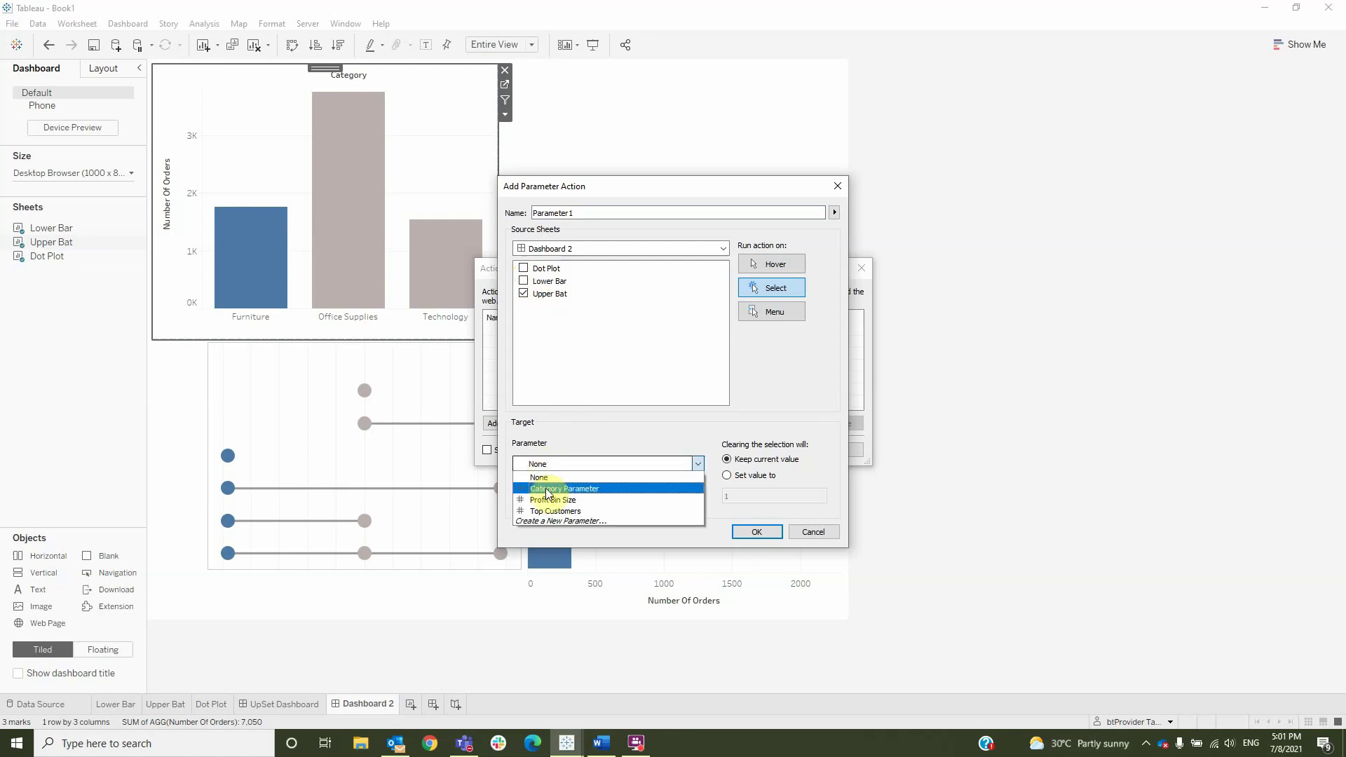
pyautogui.click(547, 489)
pyautogui.click(545, 505)
pyautogui.click(546, 530)
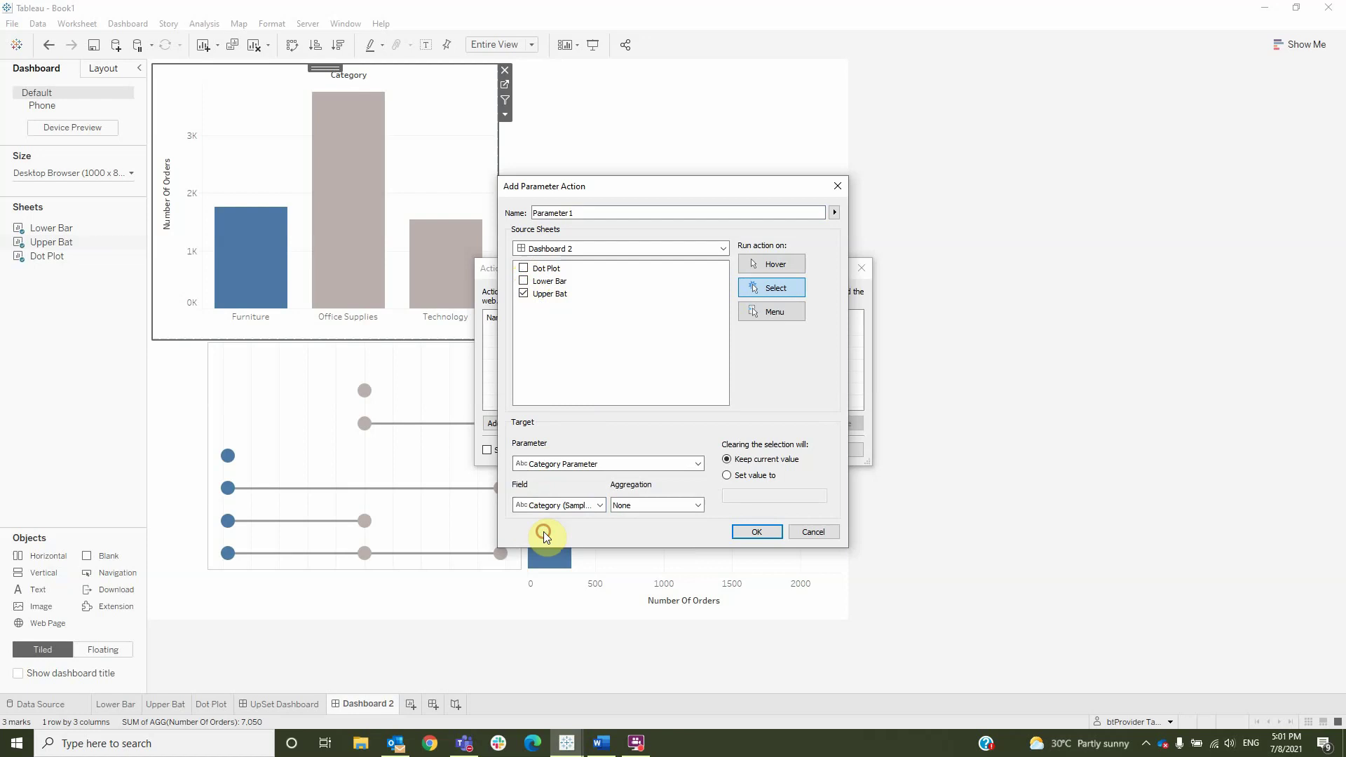
pyautogui.click(751, 533)
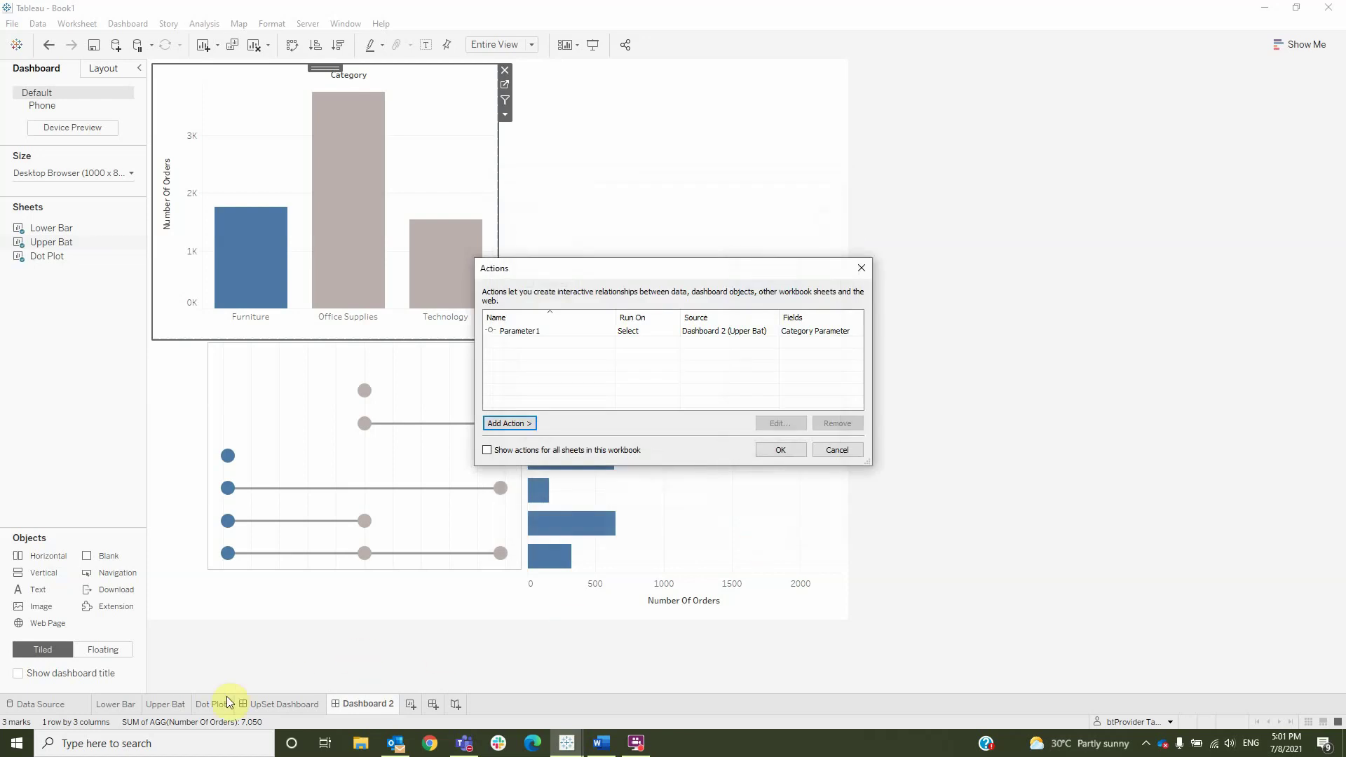
pyautogui.click(781, 450)
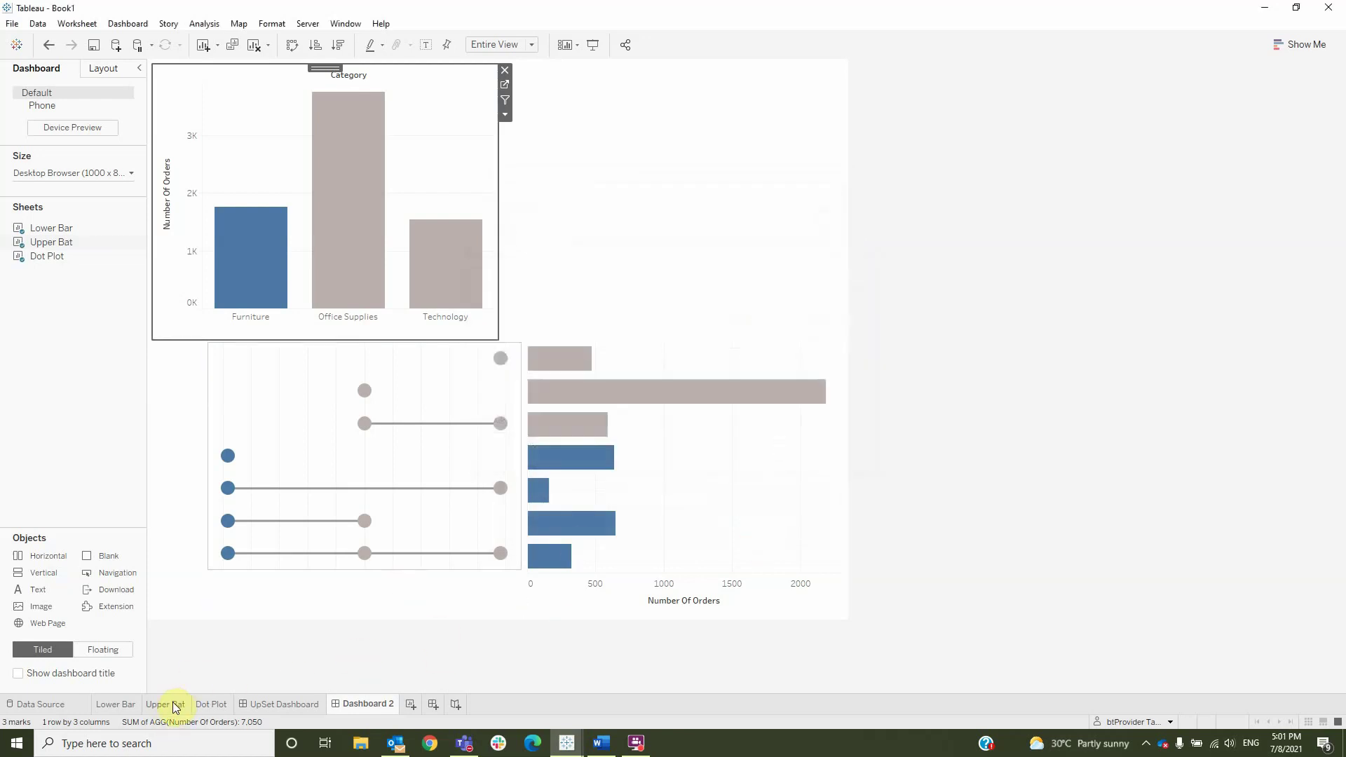
# - Rename the Upper Bat worksheet as Upper Bar and return to Dashboard 2
pyautogui.click(169, 705)
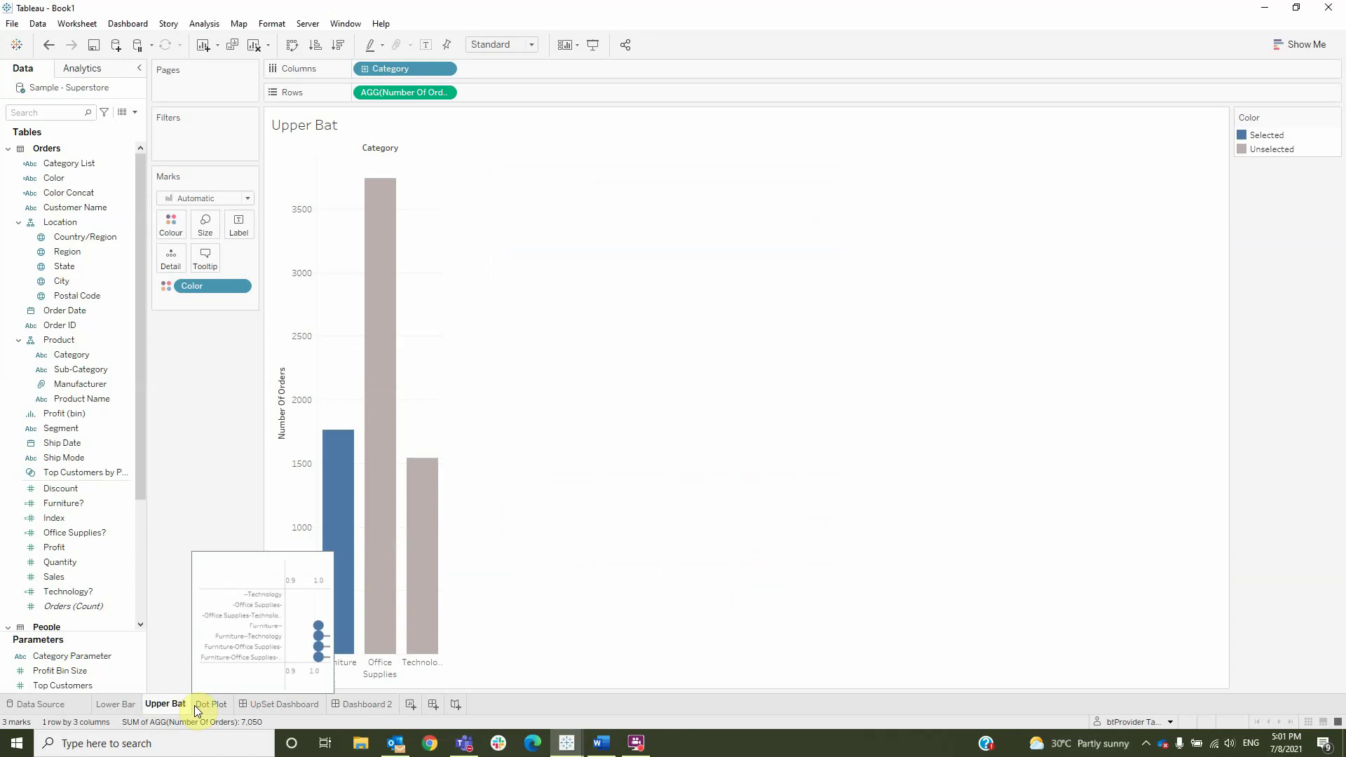
pyautogui.click(263, 704)
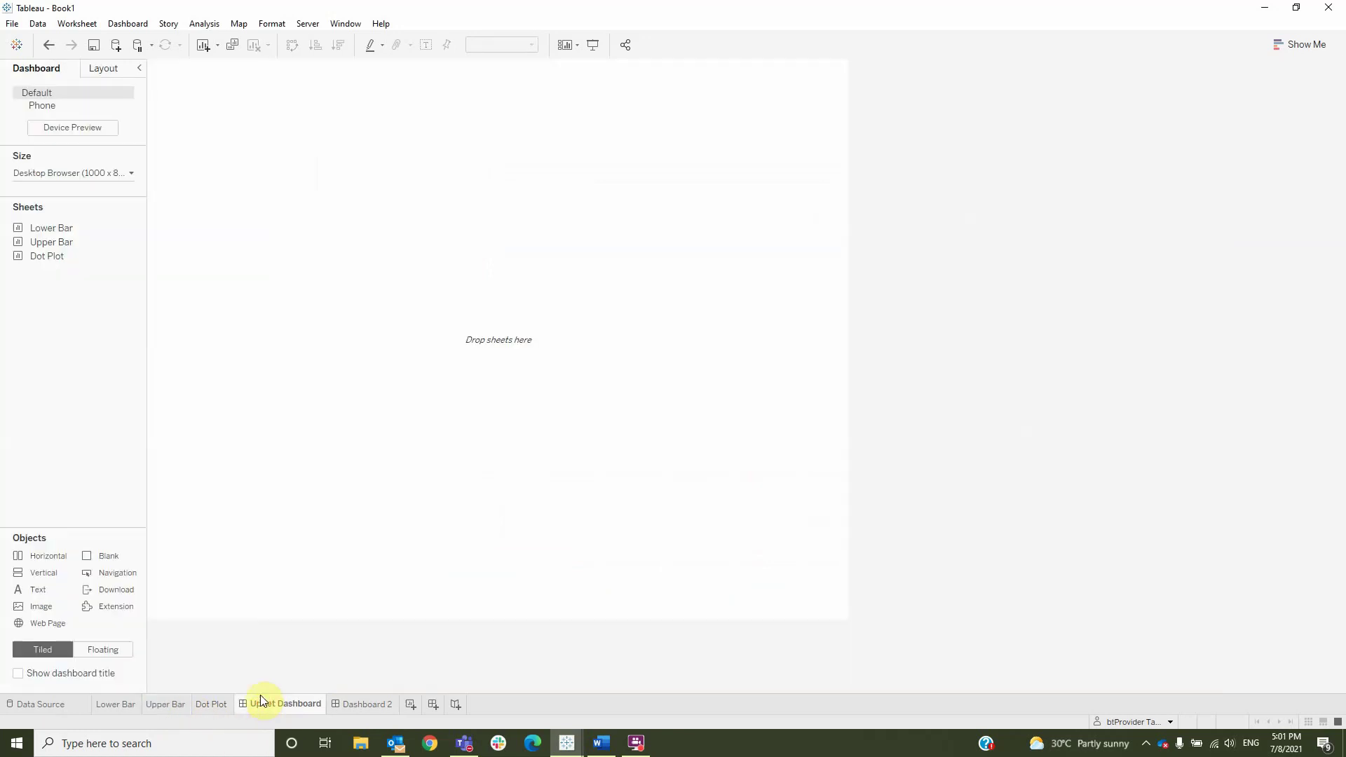
pyautogui.click(343, 704)
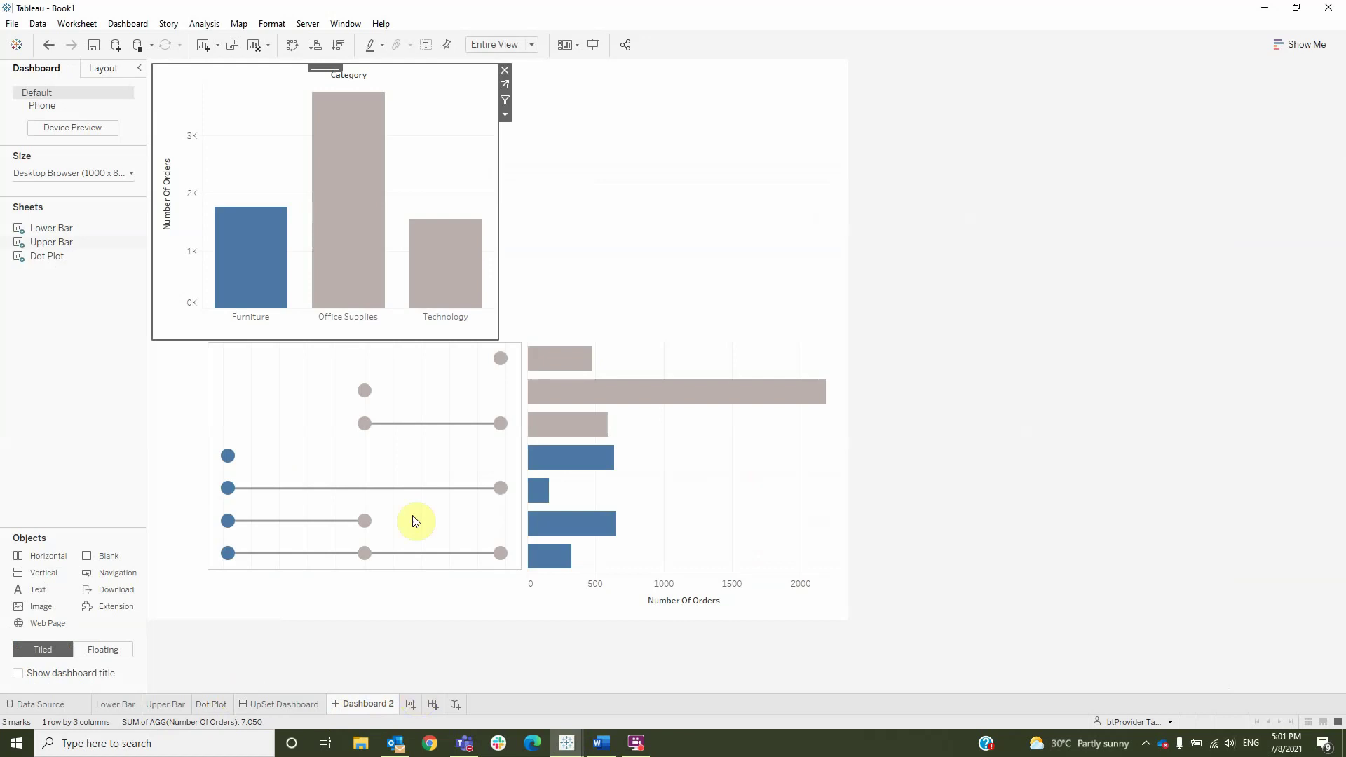
# - Test the parameter action by selecting the Office Supplies, Technology and Furniture bars in turn on the dashboard
pyautogui.click(368, 238)
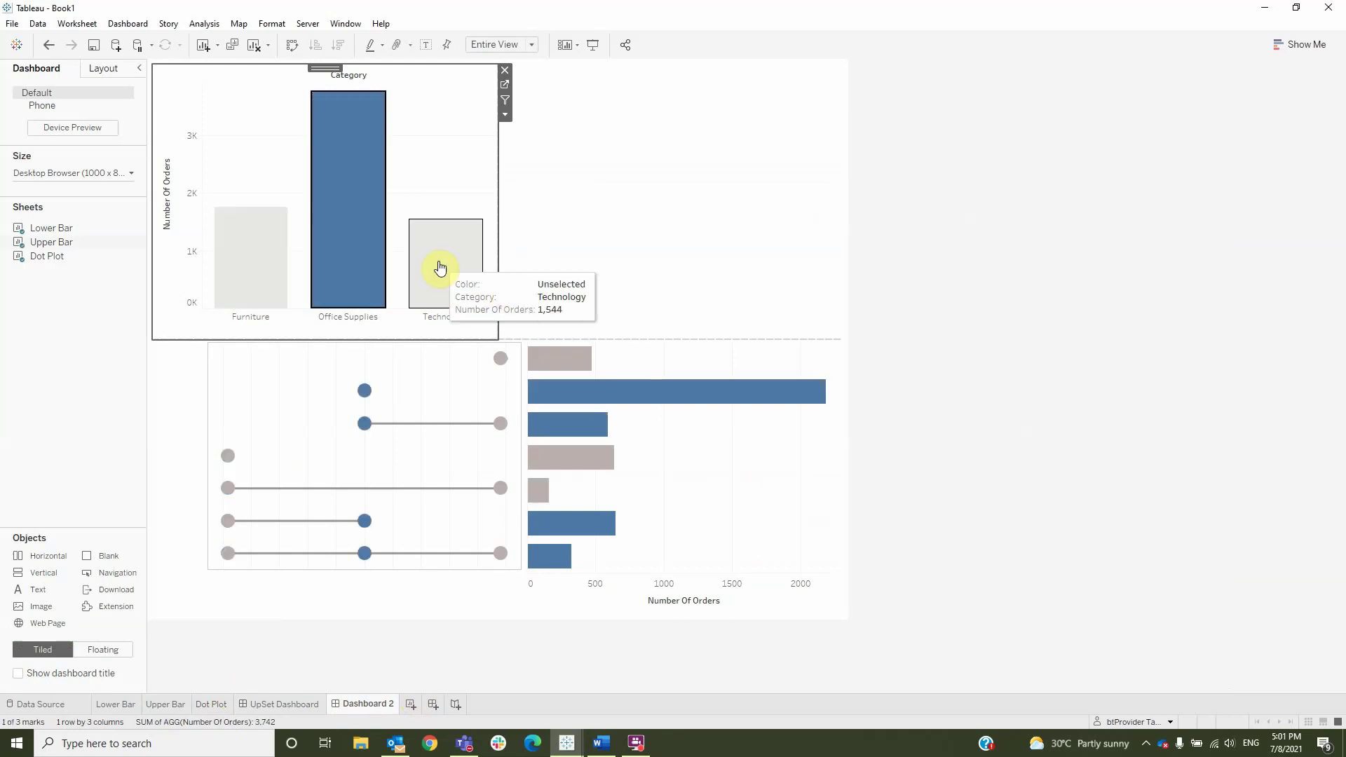
pyautogui.click(439, 264)
pyautogui.click(330, 265)
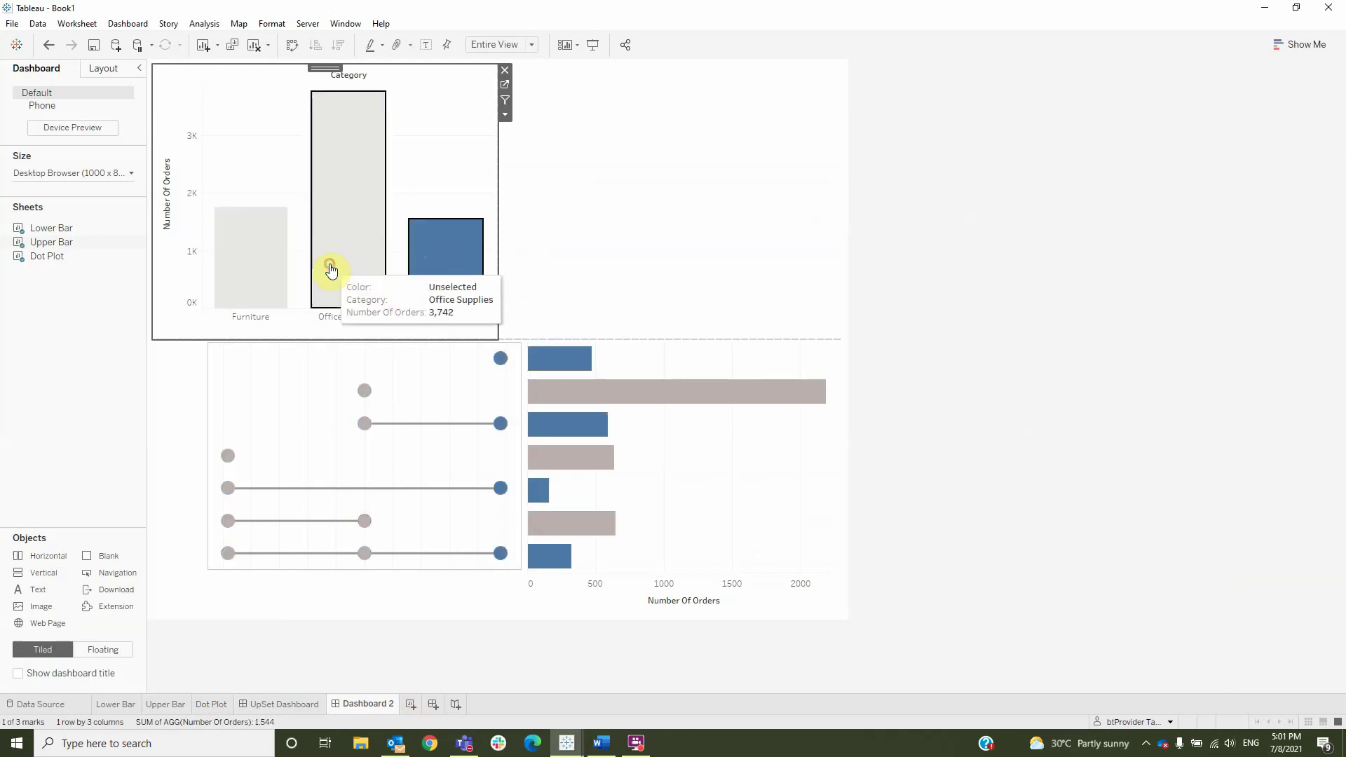
pyautogui.click(250, 266)
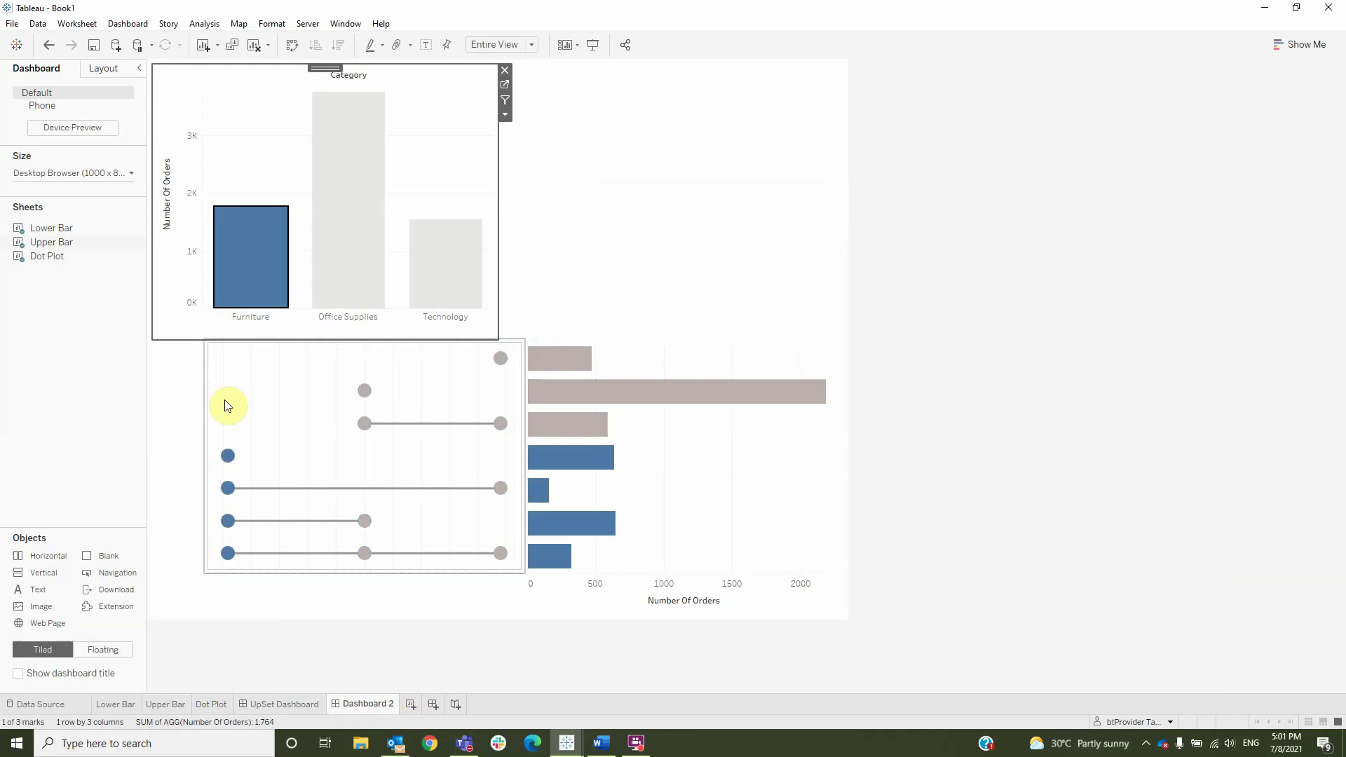